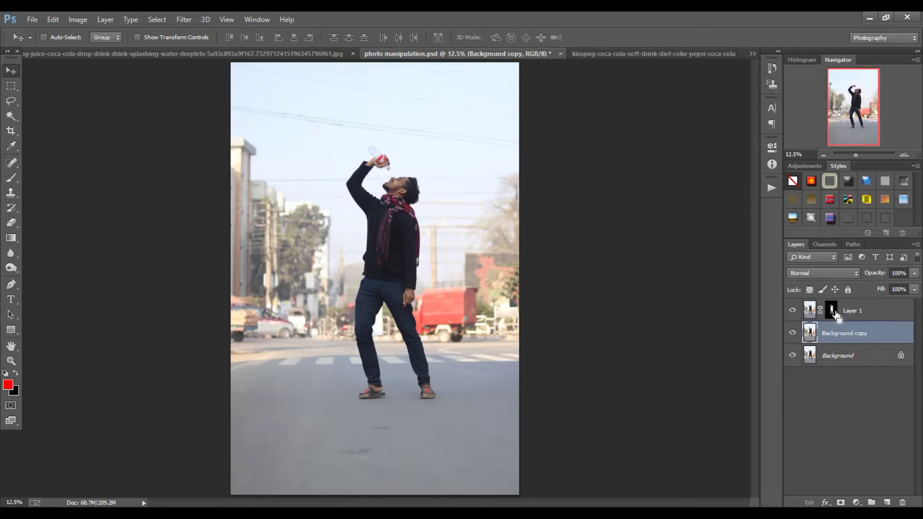
Zoom in slightly on the street photo with the masked cut-out man.
key(ctrl+plus)
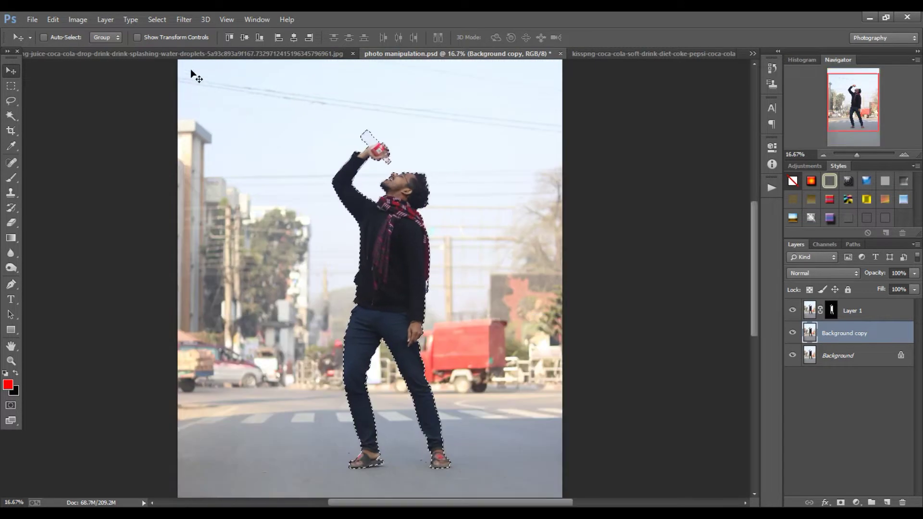
Expand the man's selection by 20 px and Content-Aware Fill him out of the background copy.
click(157, 19)
mouse_move(166, 157)
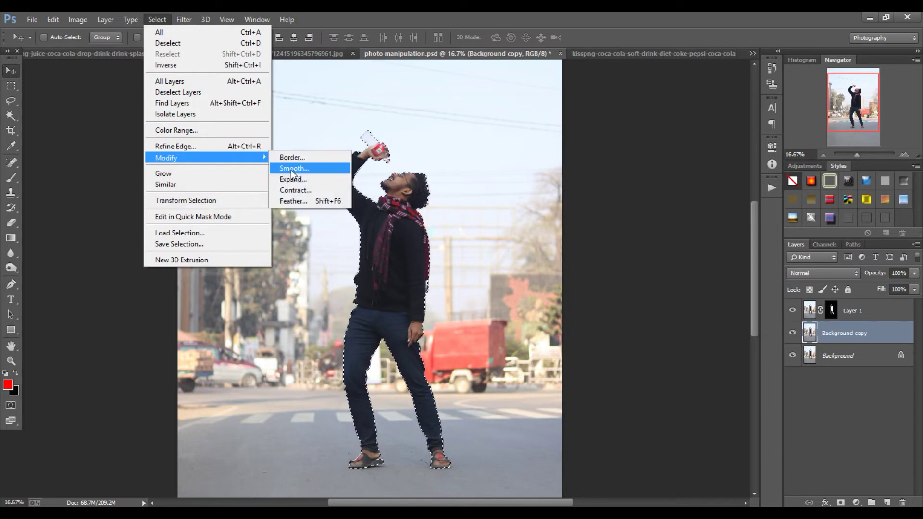
click(291, 179)
text(20)
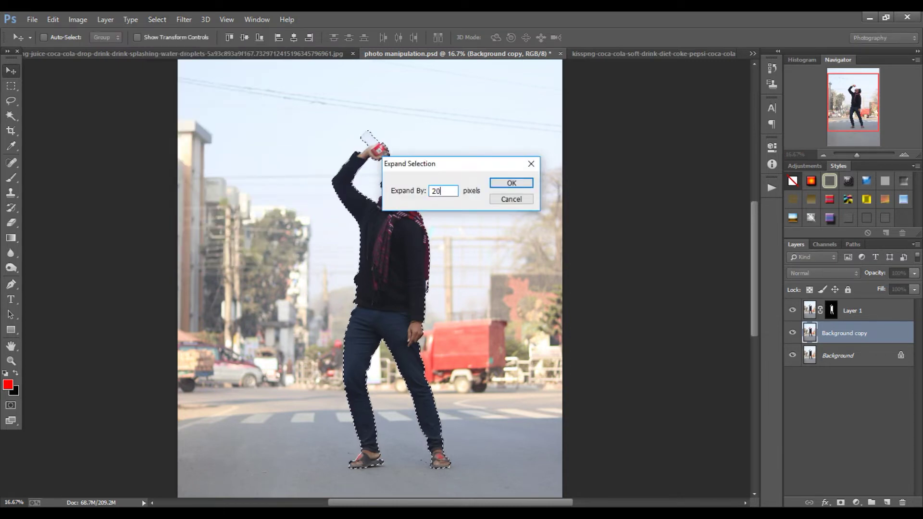
click(511, 183)
click(53, 20)
click(81, 186)
click(526, 159)
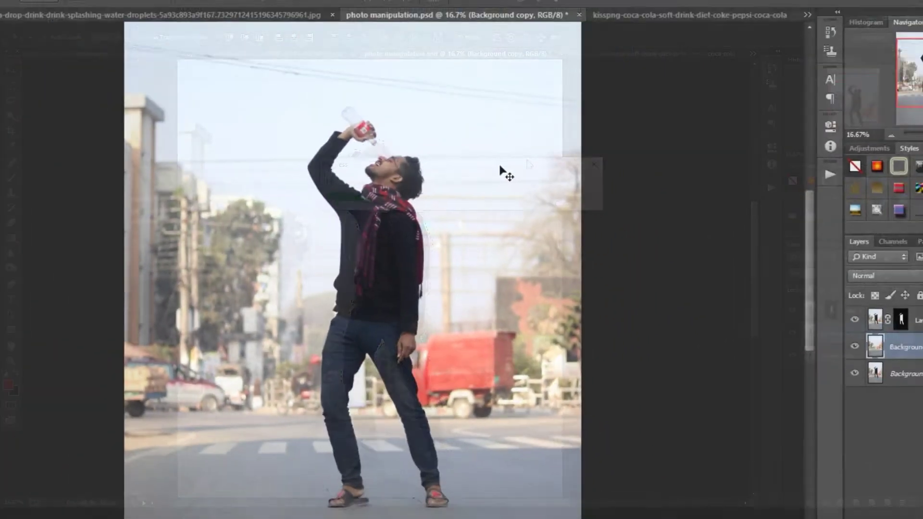
key(ctrl+d)
Hide the cut-out man and spot-heal the leftover smudges on the road.
key(ctrl+plus)
key(ctrl+plus)
key(ctrl+plus)
drag(392, 417, 421, 211)
key(ctrl+minus)
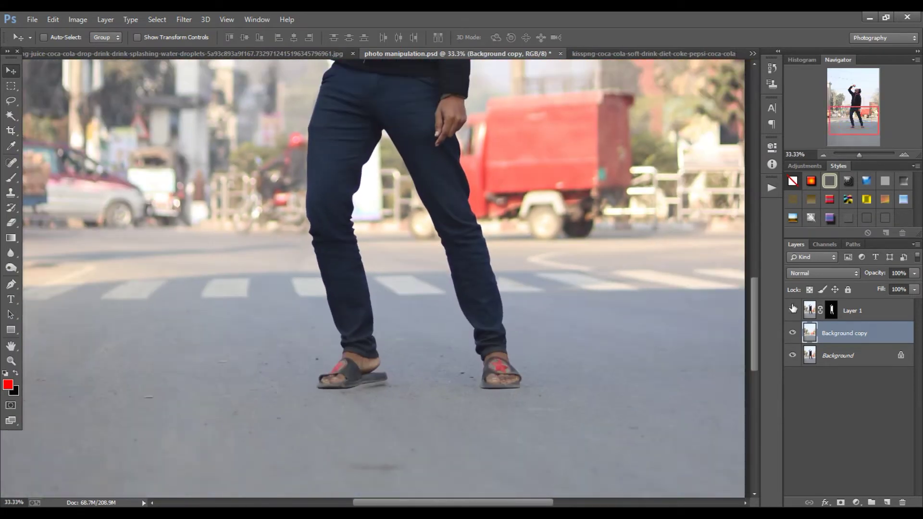
click(792, 310)
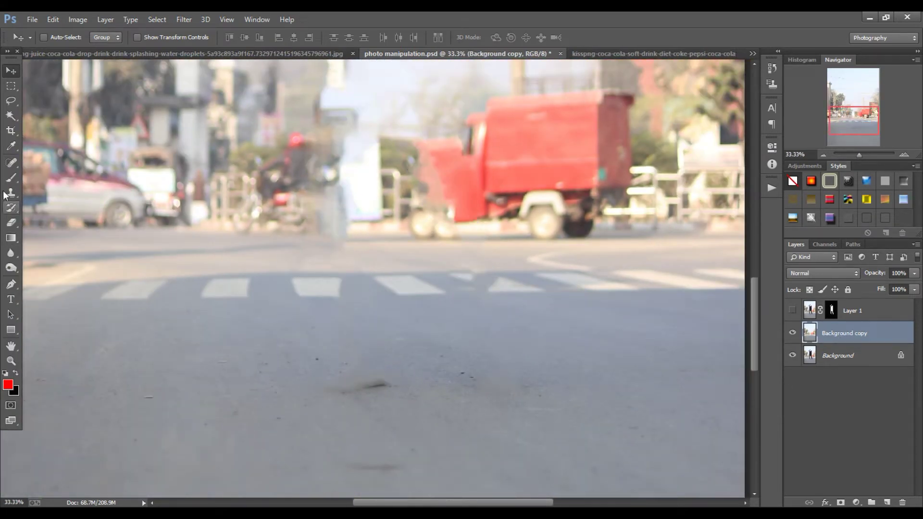
key(j)
right_click(324, 392)
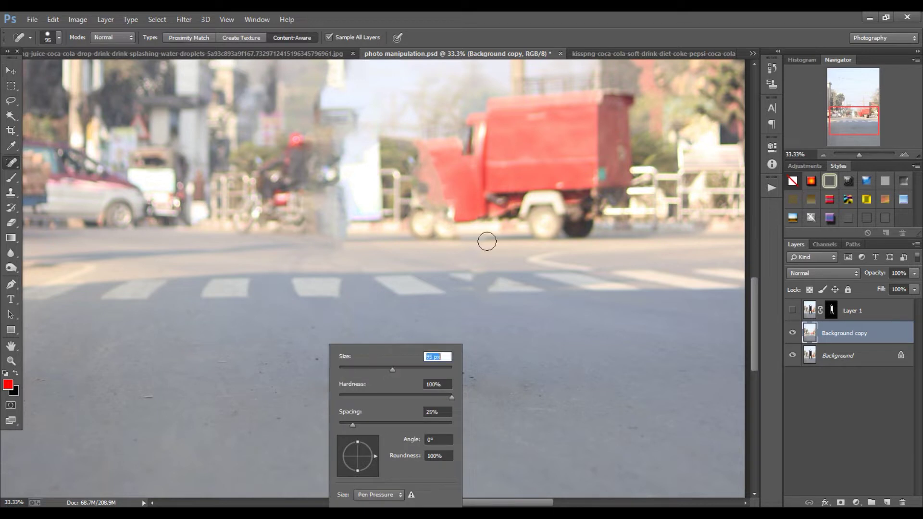
key(Return)
drag(390, 381, 331, 396)
drag(529, 377, 498, 386)
Duplicate the cleaned Background copy layer and save the document.
ctrl+alt+click(439, 348)
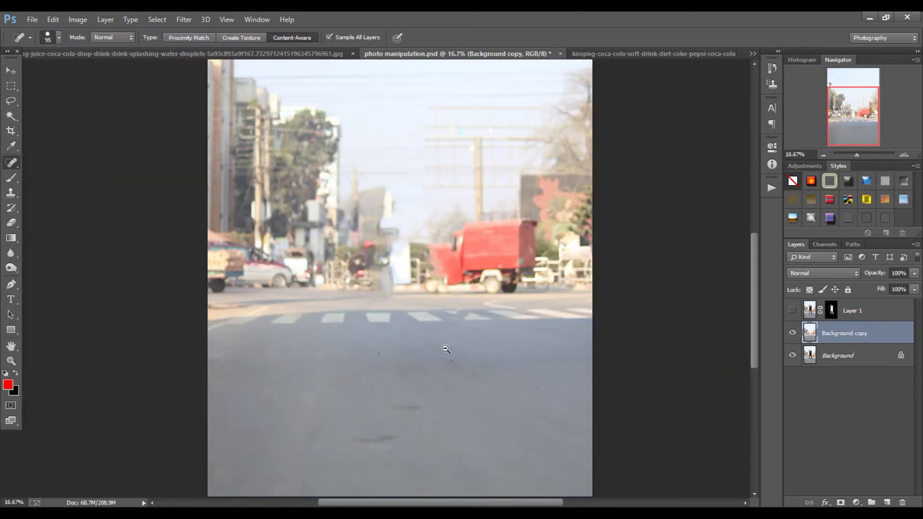
key(v)
key(ctrl+minus)
drag(846, 333, 889, 502)
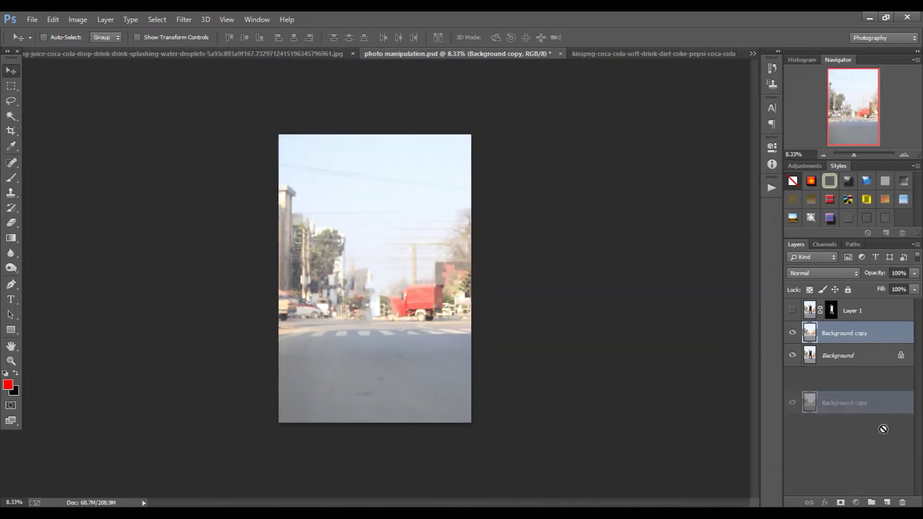
key(ctrl+s)
key(ctrl+plus)
ctrl+alt+click(642, 291)
Show Layer 1, duplicate it, and apply the copy's layer mask permanently.
click(792, 311)
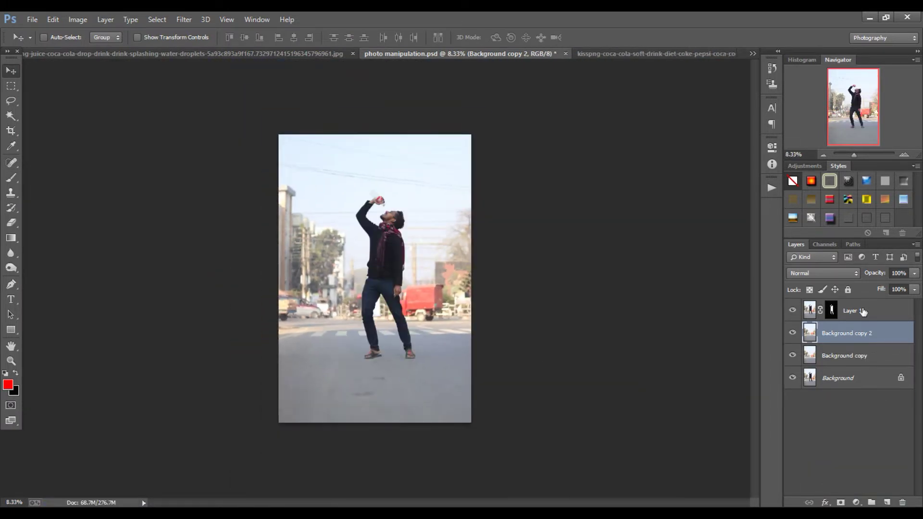
key(alt+bracketright)
key(ctrl+j)
right_click(828, 313)
click(827, 351)
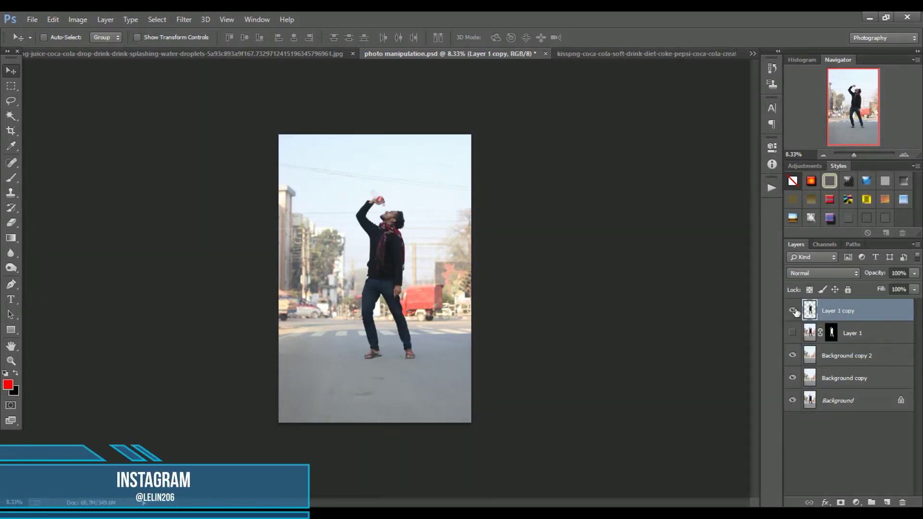
Lift the man copy above the road, rotate it about -7°, and add an empty shadow layer.
ctrl+click(415, 199)
drag(397, 269, 391, 235)
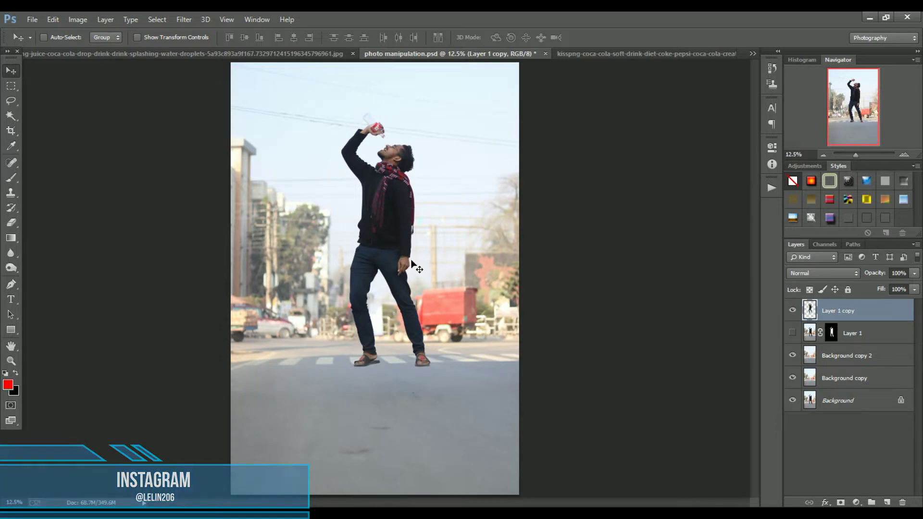
key(ctrl+t)
drag(490, 114, 478, 94)
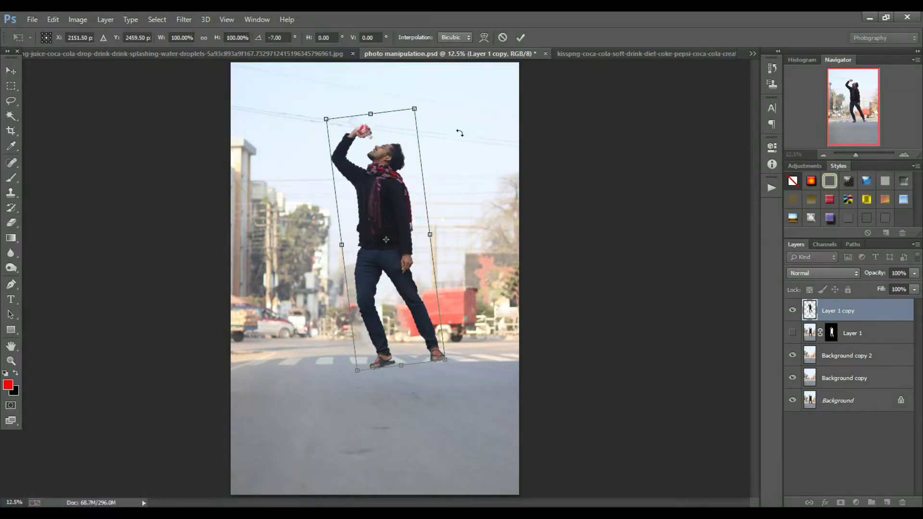
drag(416, 219, 401, 217)
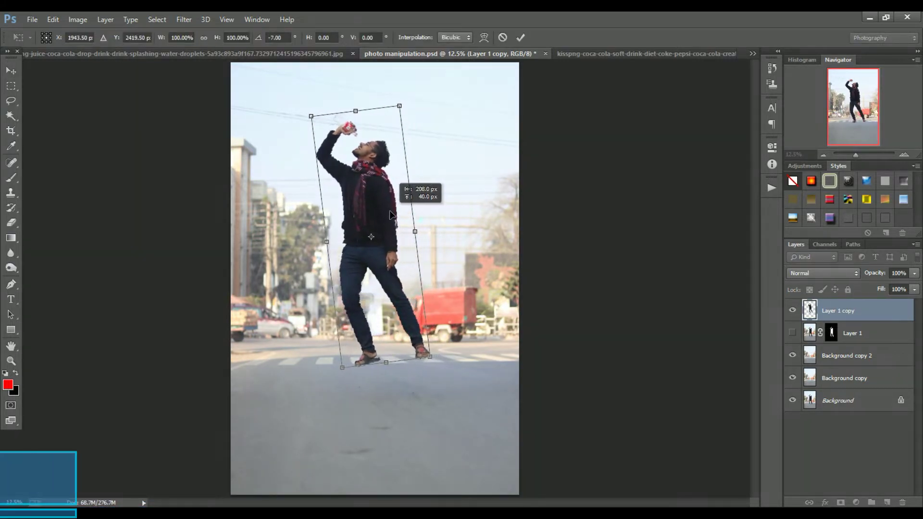
key(Return)
click(855, 350)
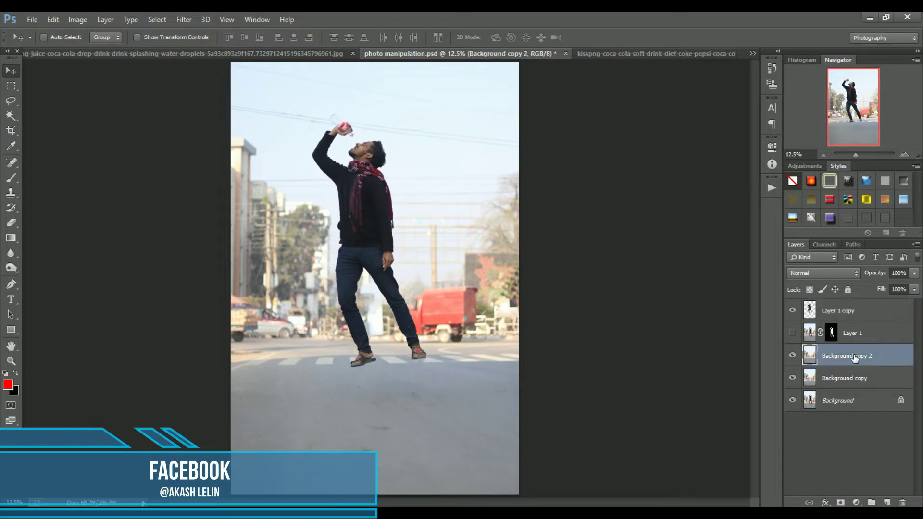
click(890, 502)
Paint a black dab under the man's feet and flatten it into a wide oval.
key(b)
click(16, 373)
drag(345, 400, 367, 403)
key(ctrl+z)
drag(242, 37, 257, 48)
click(368, 389)
key(ctrl+t)
mouse_move(367, 354)
mouse_down()
mouse_move(366, 395)
mouse_move(587, 407)
mouse_up()
drag(400, 402, 377, 404)
key(Return)
Narrow the oval shadow, lower it to about 48% opacity, nudge the man down, and duplicate him.
key(b)
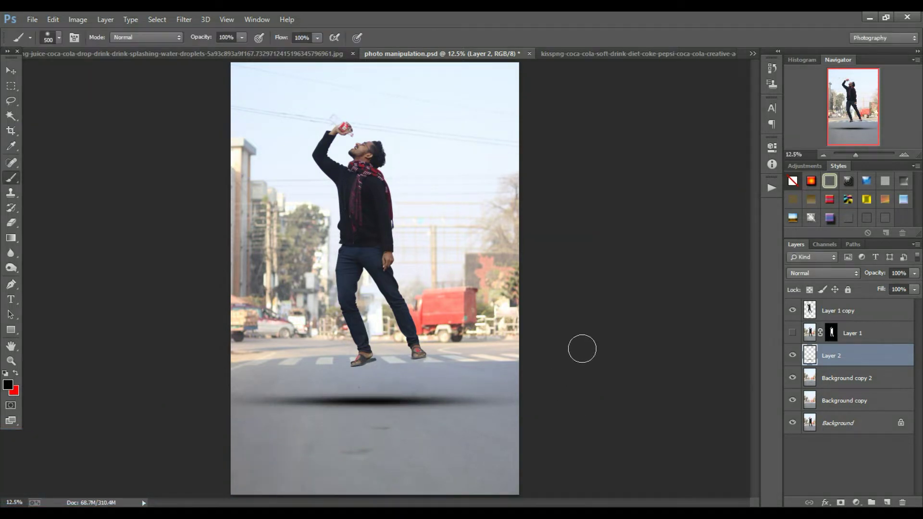
key(ctrl+t)
mouse_move(525, 399)
mouse_down()
mouse_move(370, 400)
mouse_move(447, 393)
mouse_move(440, 394)
mouse_up()
key(Return)
key(b)
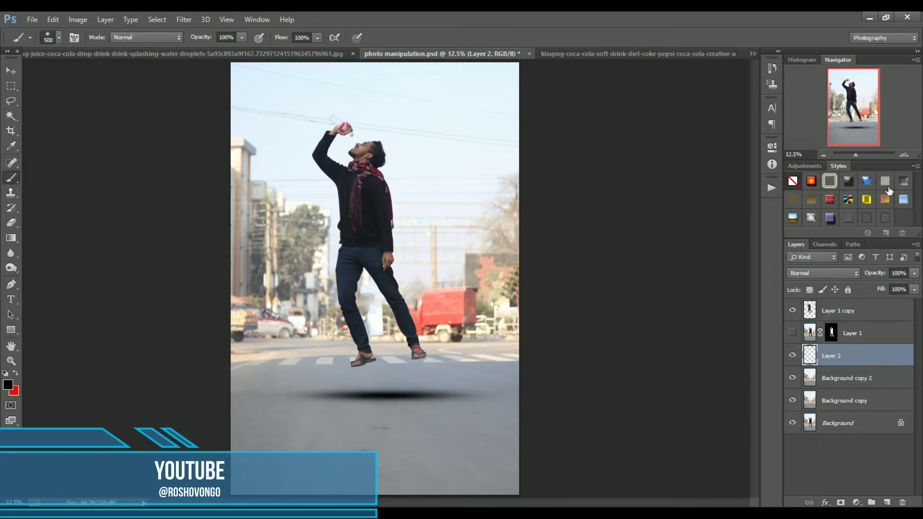
drag(914, 273, 880, 287)
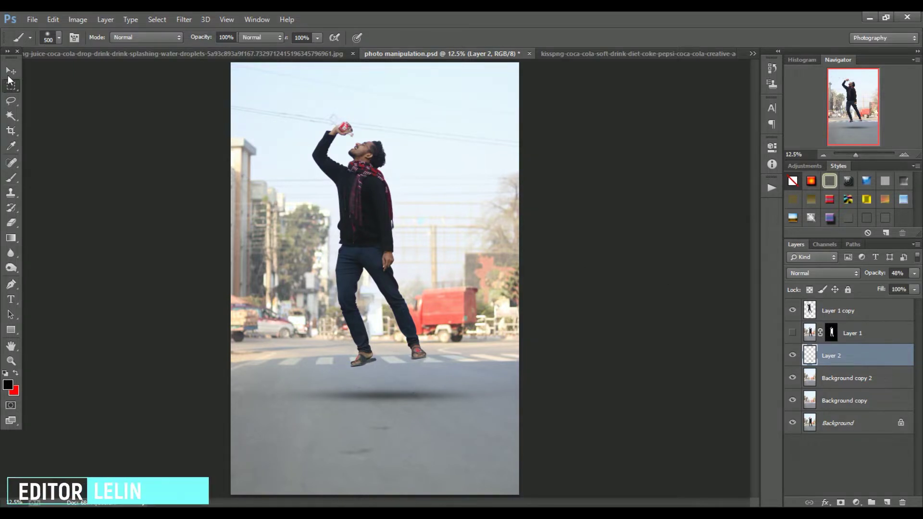
key(v)
click(817, 310)
key(shift+Down)
key(shift+Down)
key(shift+Down)
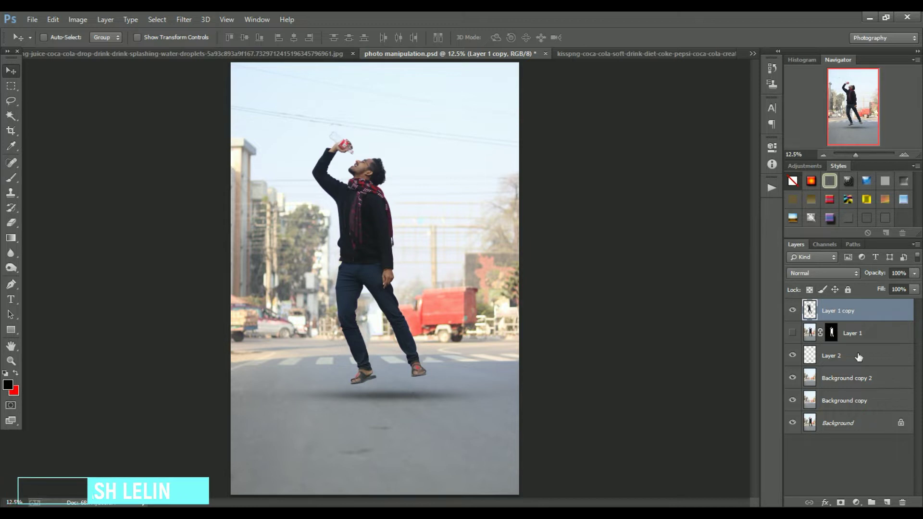
key(ctrl+j)
Fill the man's copy with black and skew it flat across the road as a cast shadow.
click(842, 336)
ctrl+click(809, 331)
key(x)
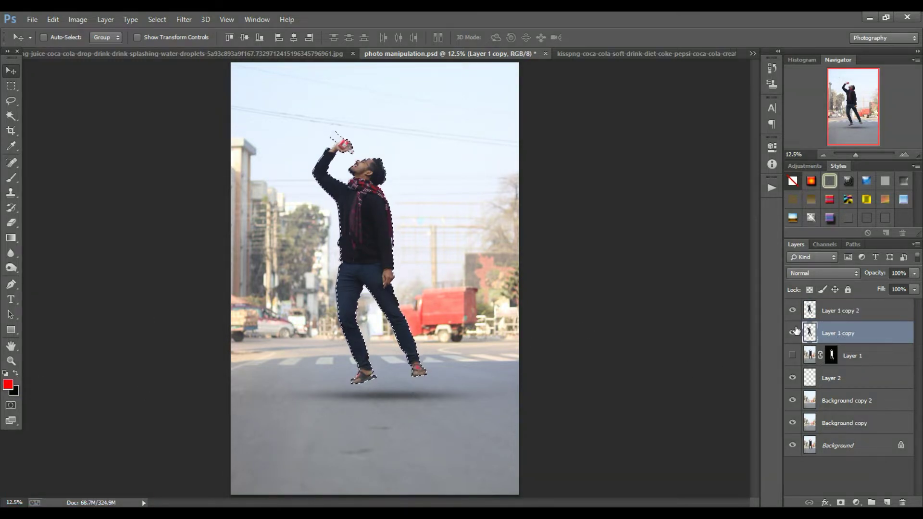
key(ctrl+d)
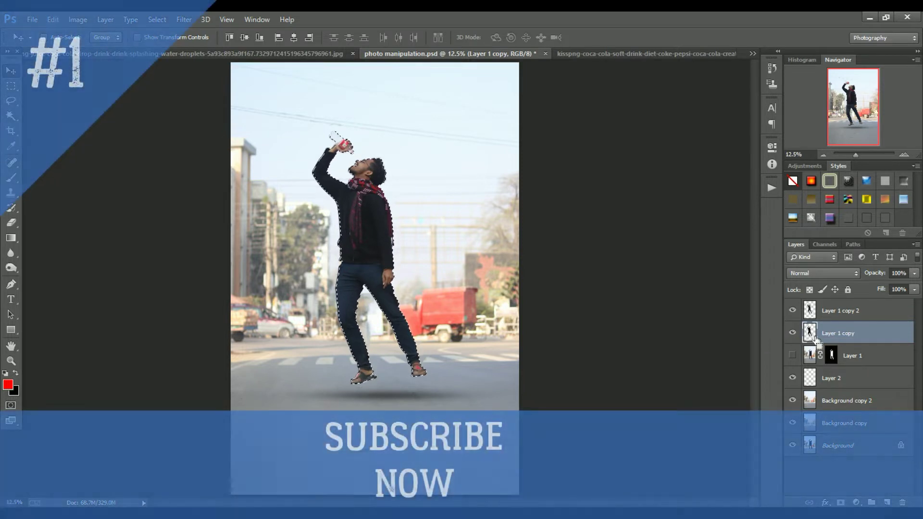
key(ctrl+t)
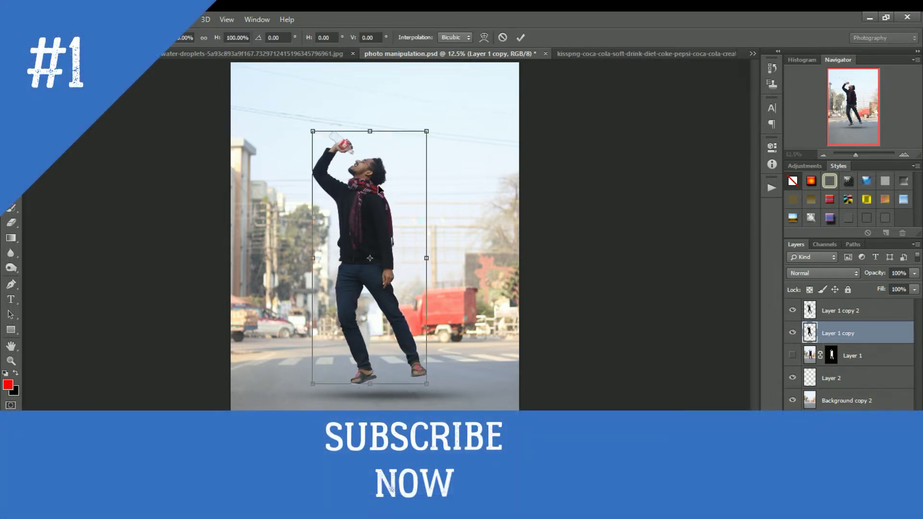
drag(370, 131, 513, 340)
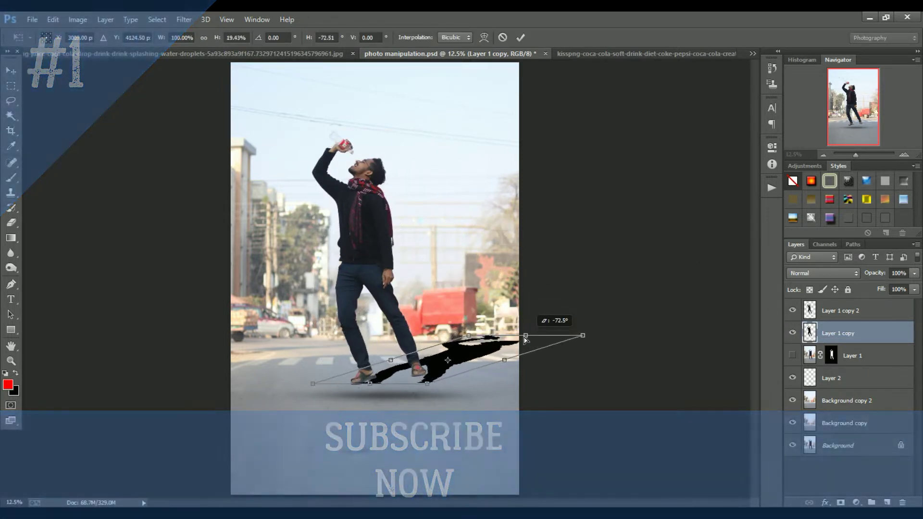
drag(450, 364, 443, 366)
drag(495, 348, 497, 342)
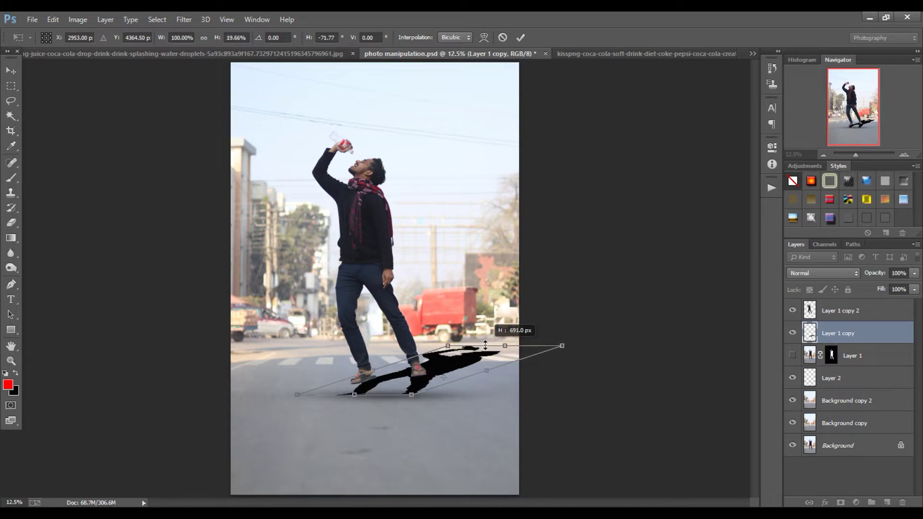
key(Return)
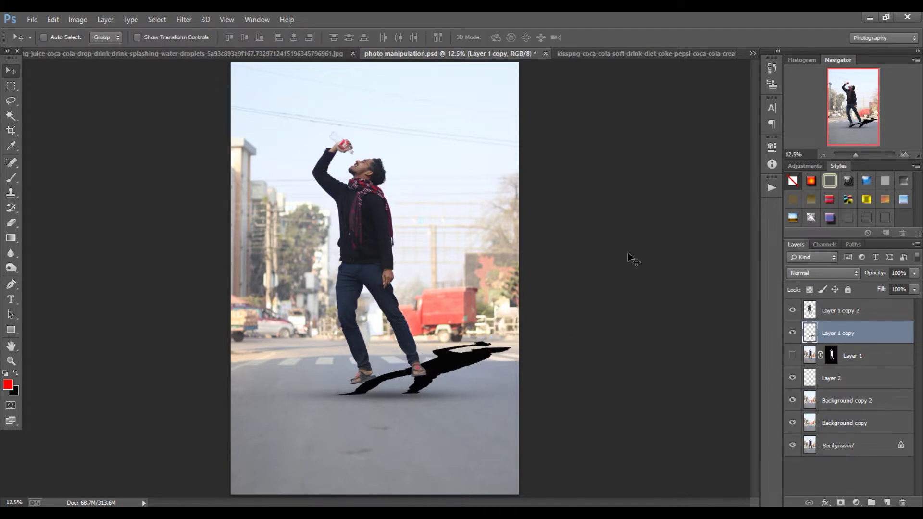
Make the cast shadow translucent grey and soften it with a low-radius Gaussian Blur.
click(914, 273)
drag(916, 286, 875, 285)
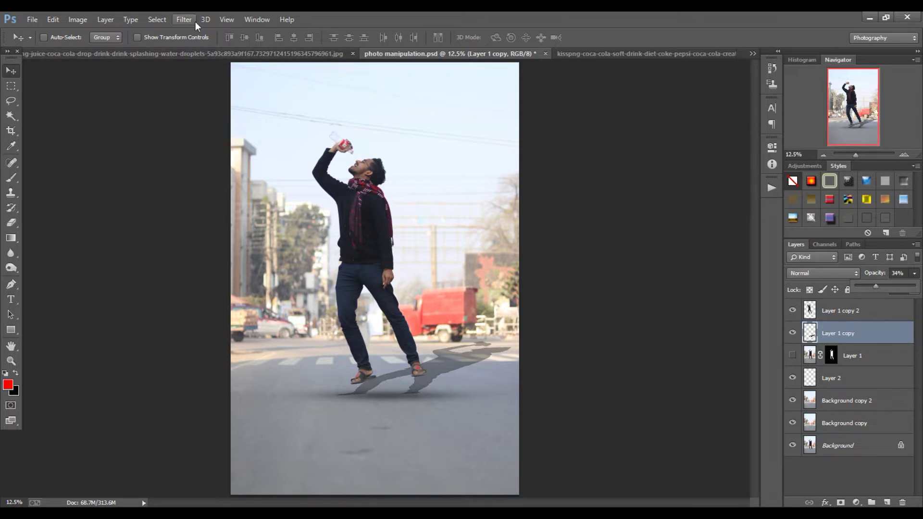
click(184, 19)
click(385, 239)
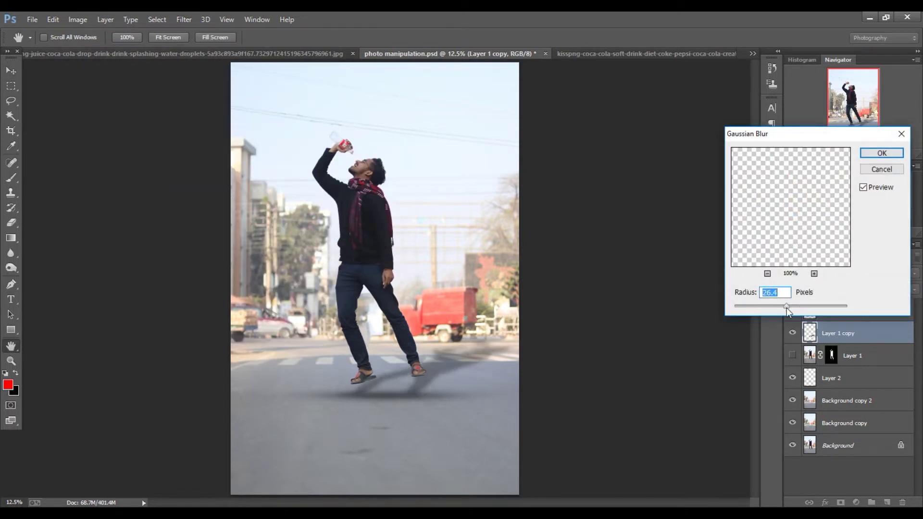
drag(785, 308, 771, 306)
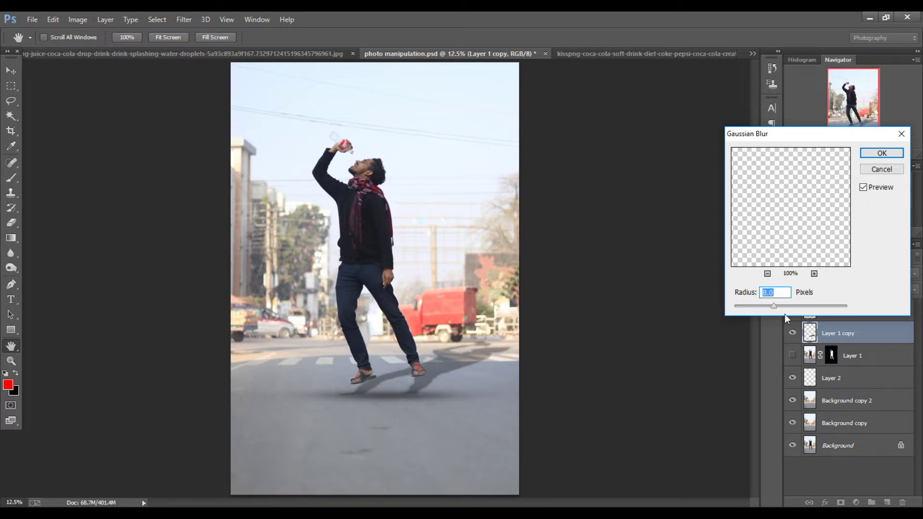
click(881, 153)
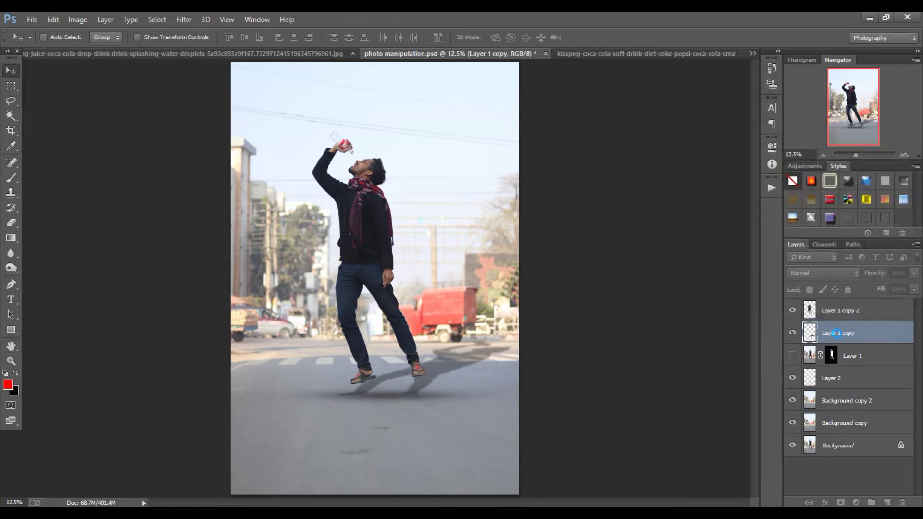
Darken the soft ground shadow and tilt the man backwards into a floating lean.
click(852, 379)
drag(877, 274, 883, 274)
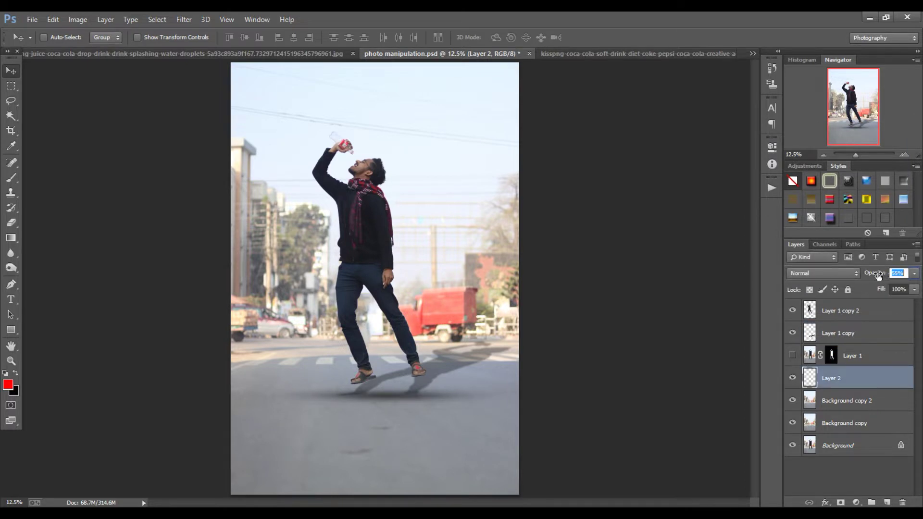
click(817, 317)
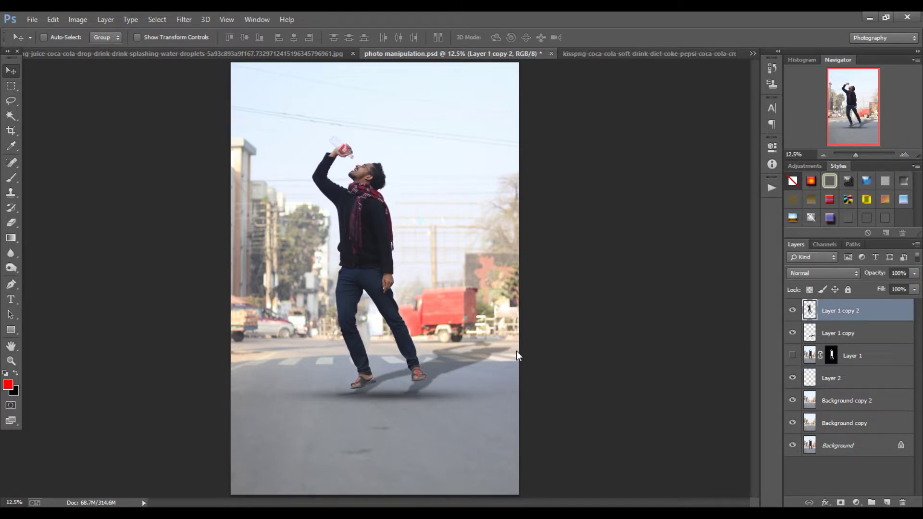
key(ctrl+t)
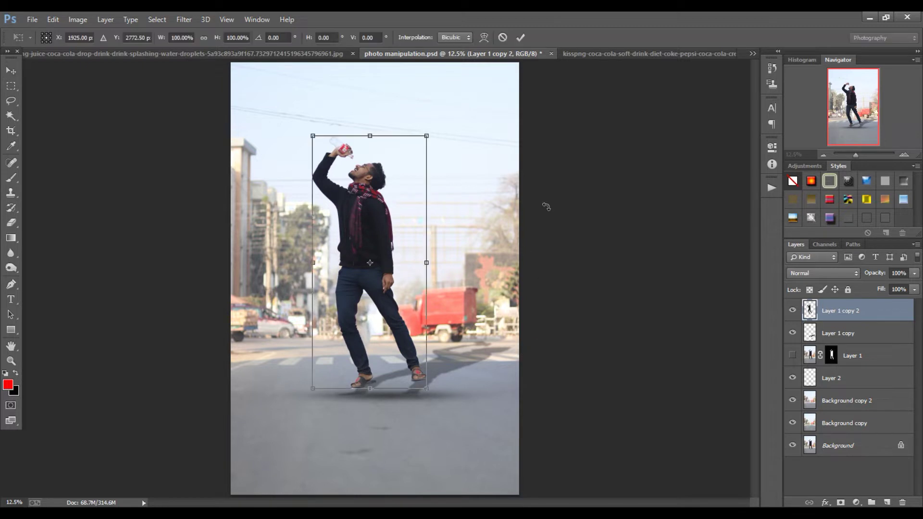
drag(536, 221, 496, 124)
key(Return)
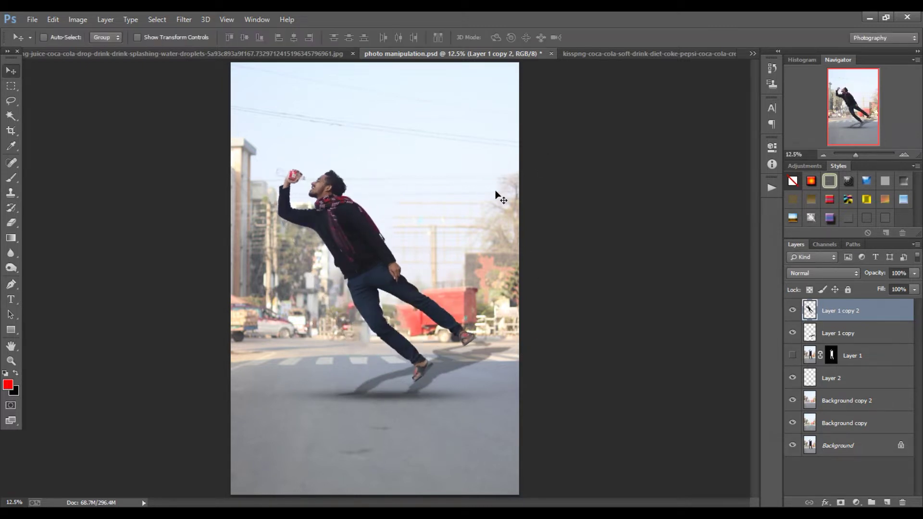
Flip the cast shadow horizontally, rotate it to match the lean, and move it under the feet.
key(alt+bracketleft)
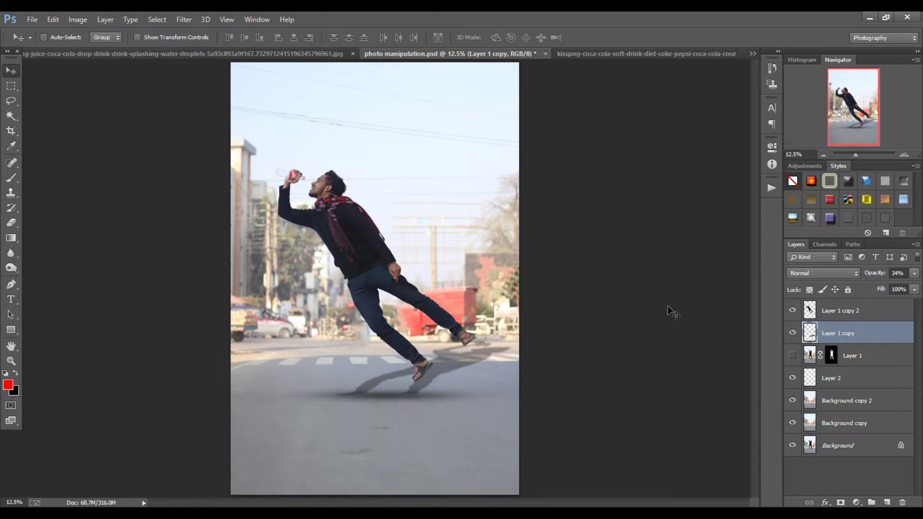
key(ctrl+t)
right_click(434, 163)
click(490, 333)
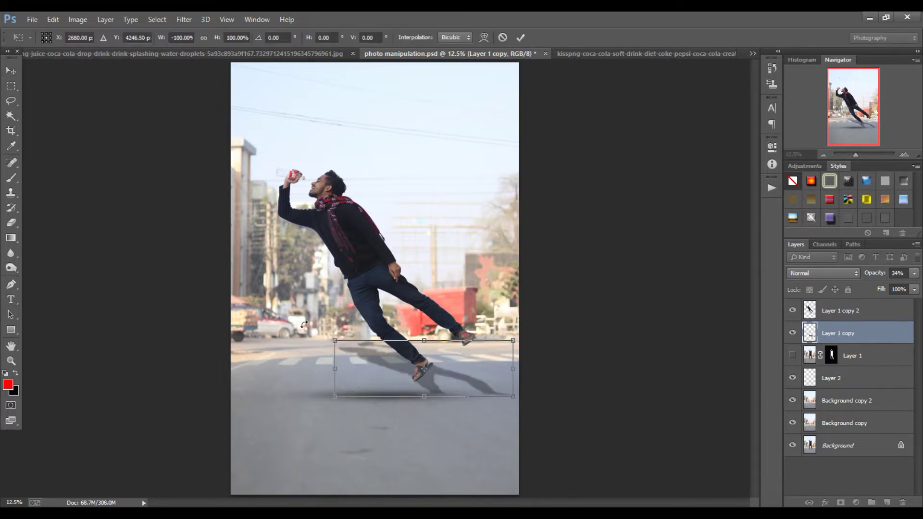
drag(315, 329, 308, 339)
drag(451, 368, 417, 374)
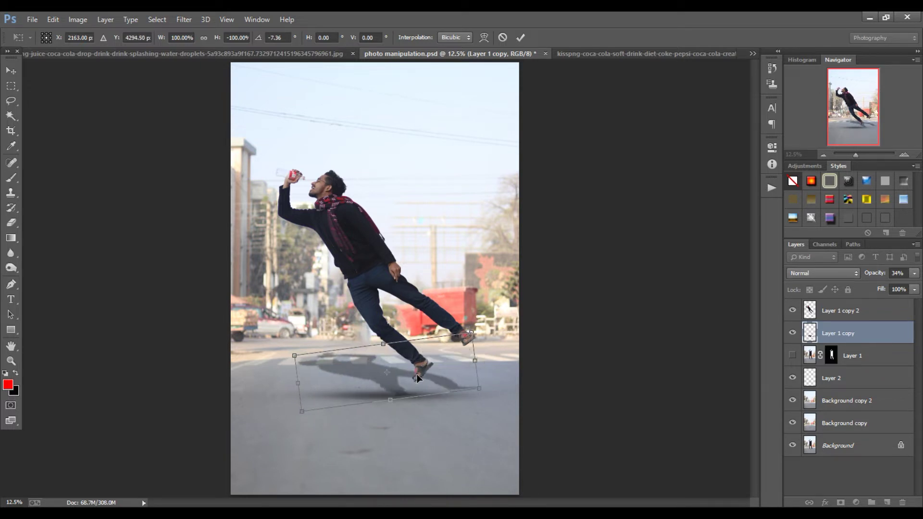
key(Return)
Reposition the soft ground shadow under the feet at about 28% opacity, stretch it taller, and save.
click(853, 379)
drag(384, 417, 395, 422)
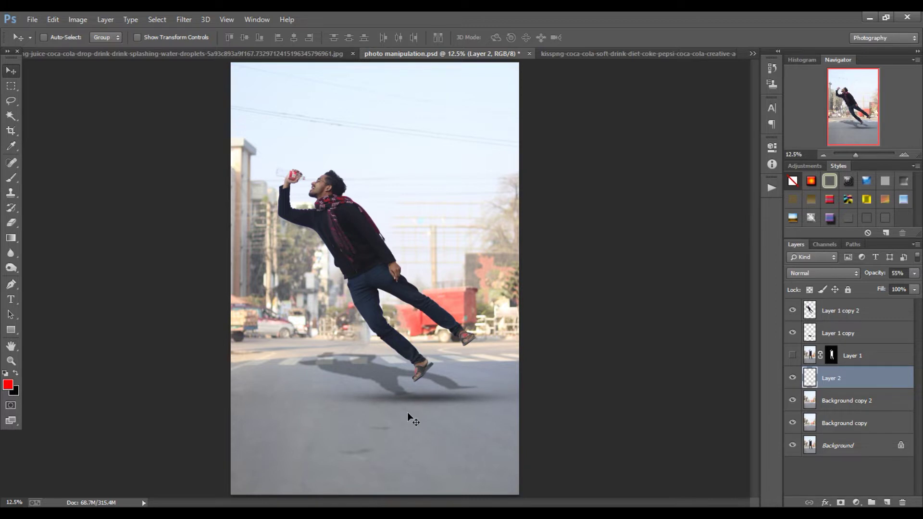
drag(877, 274, 870, 272)
click(841, 332)
click(848, 378)
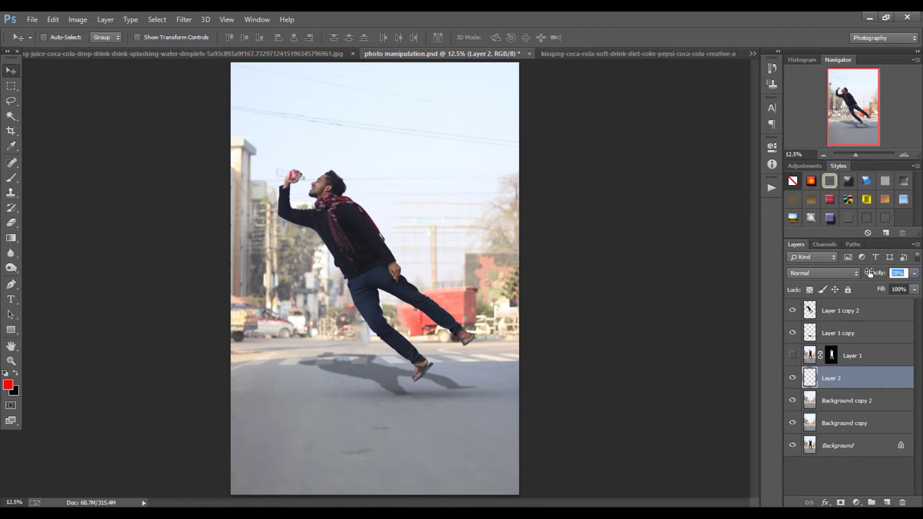
key(ctrl+t)
drag(423, 404, 442, 393)
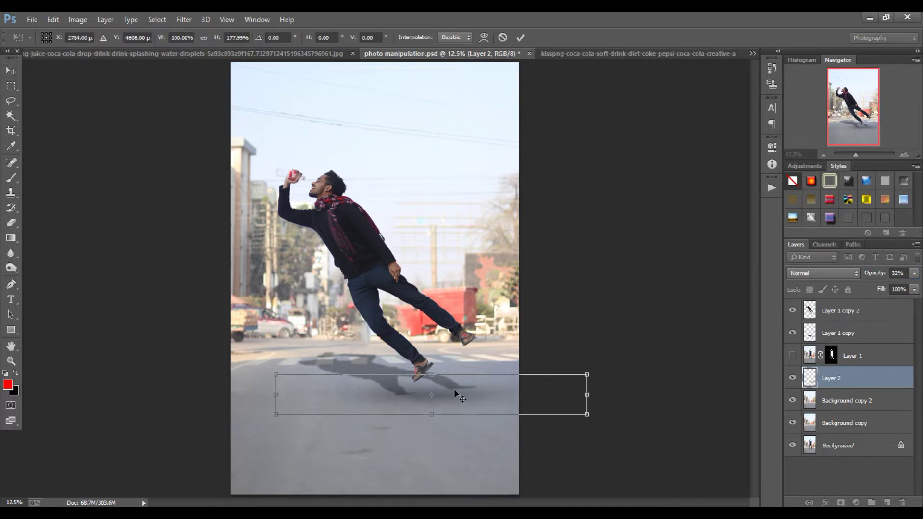
key(Return)
key(ctrl+s)
drag(872, 273, 879, 273)
key(ctrl+minus)
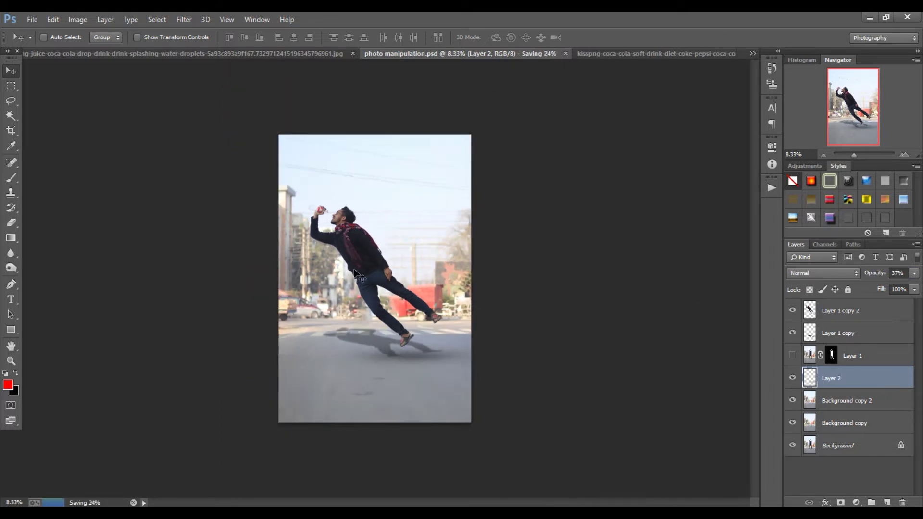
Duplicate the man's layer and grade it in Camera Raw: Highlights -23, Shadows +50, Clarity +38.
key(ctrl+plus)
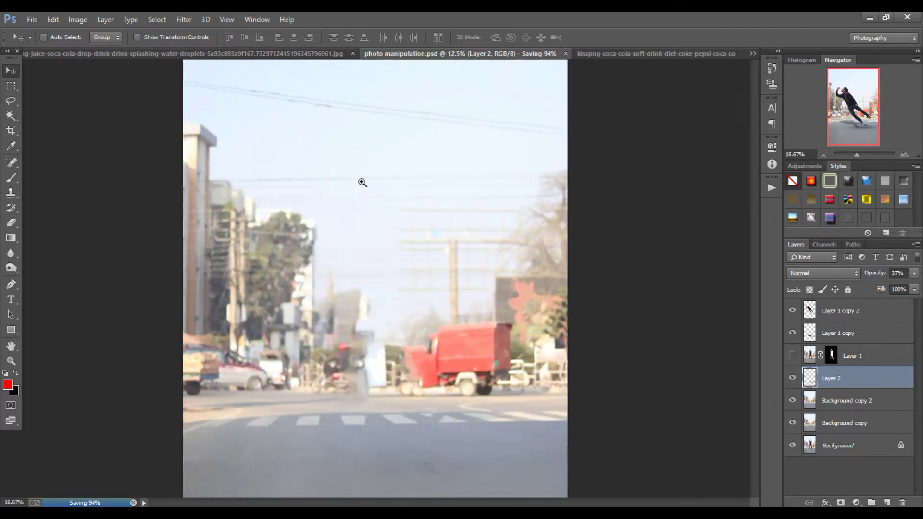
click(838, 312)
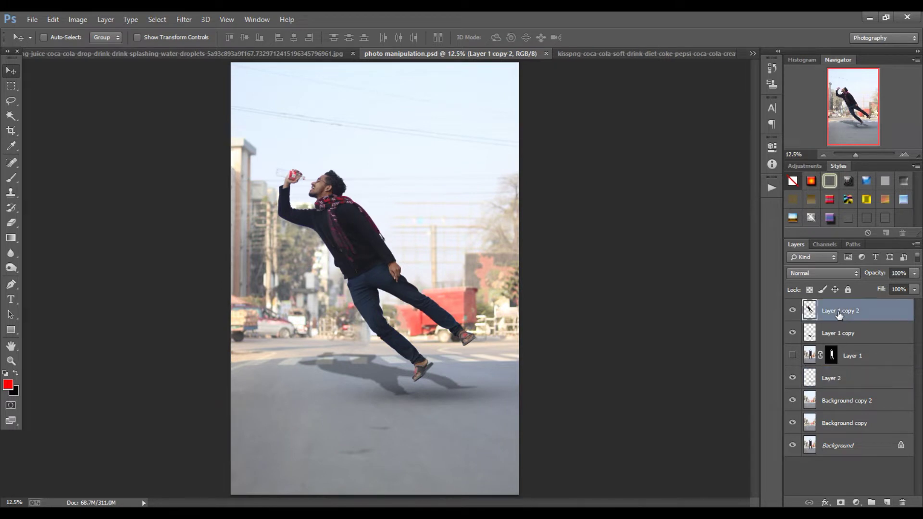
key(ctrl+j)
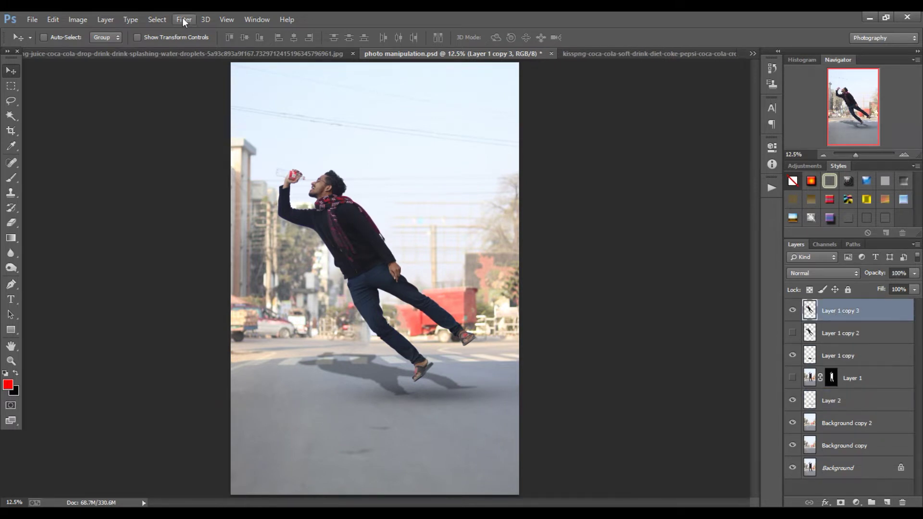
click(183, 20)
click(243, 108)
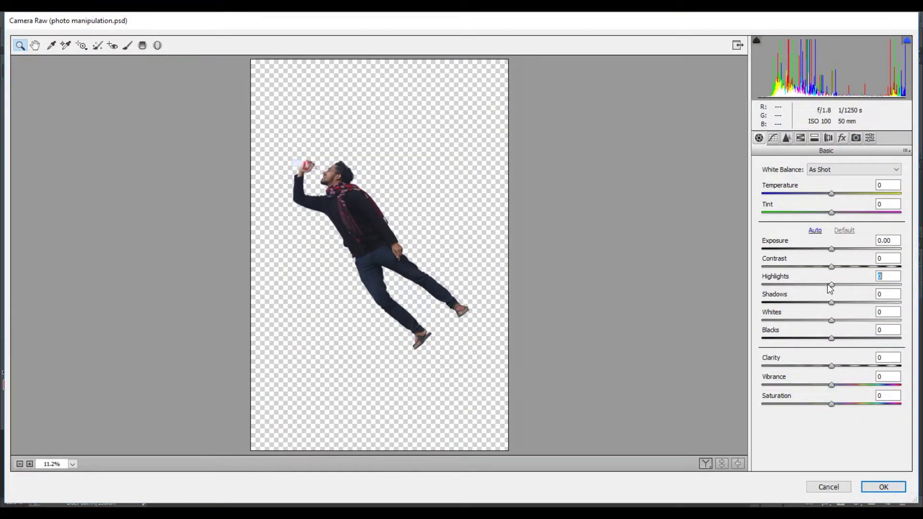
mouse_move(831, 285)
mouse_down()
mouse_move(801, 284)
mouse_move(866, 303)
mouse_up()
click(855, 364)
key(ctrl+plus)
key(ctrl+plus)
key(ctrl+plus)
key(ctrl+plus)
click(815, 286)
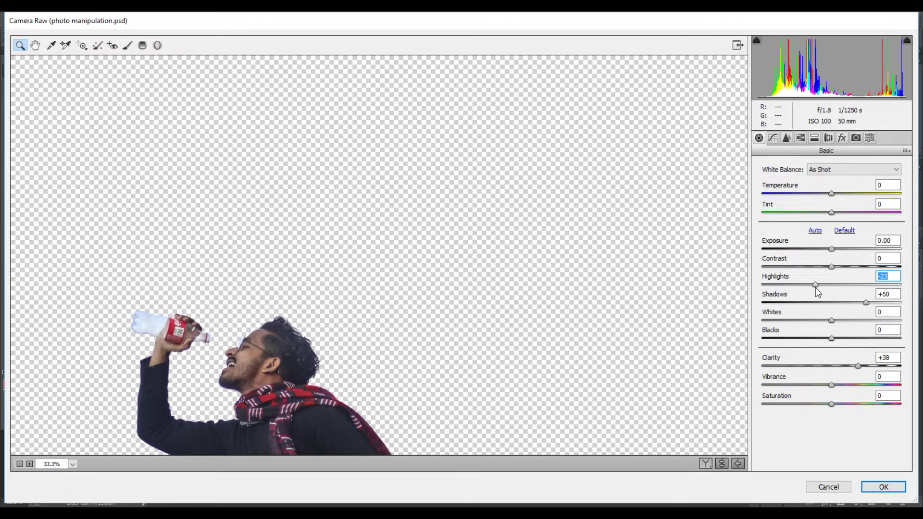
click(880, 486)
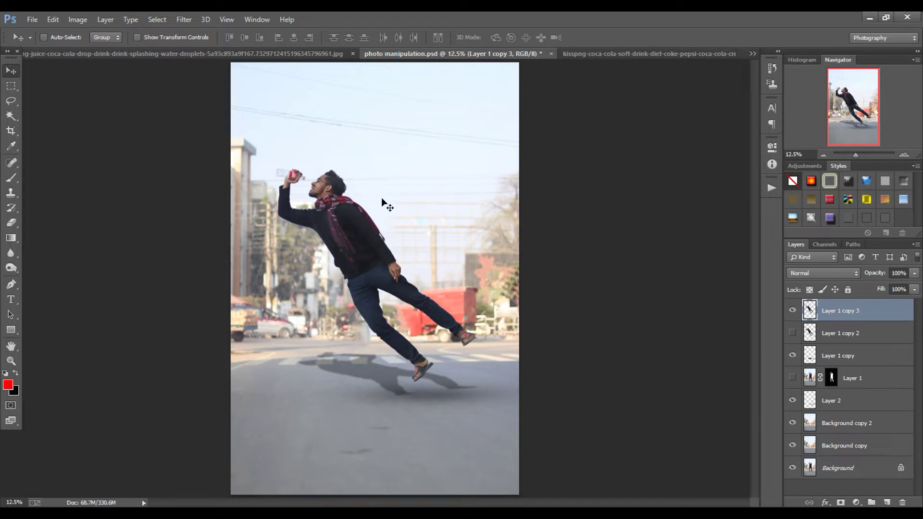
Save the document and start free-transforming the cola splash layer.
key(ctrl+s)
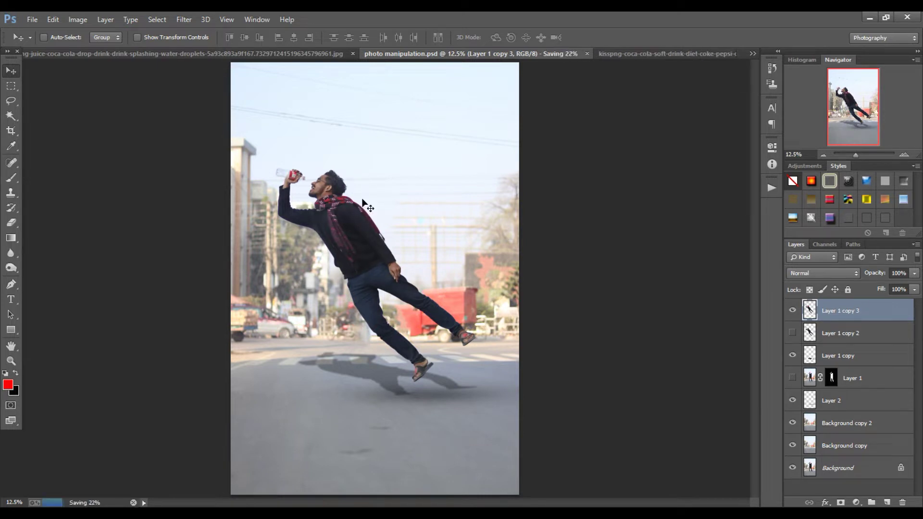
ctrl+alt+click(338, 190)
ctrl+click(342, 149)
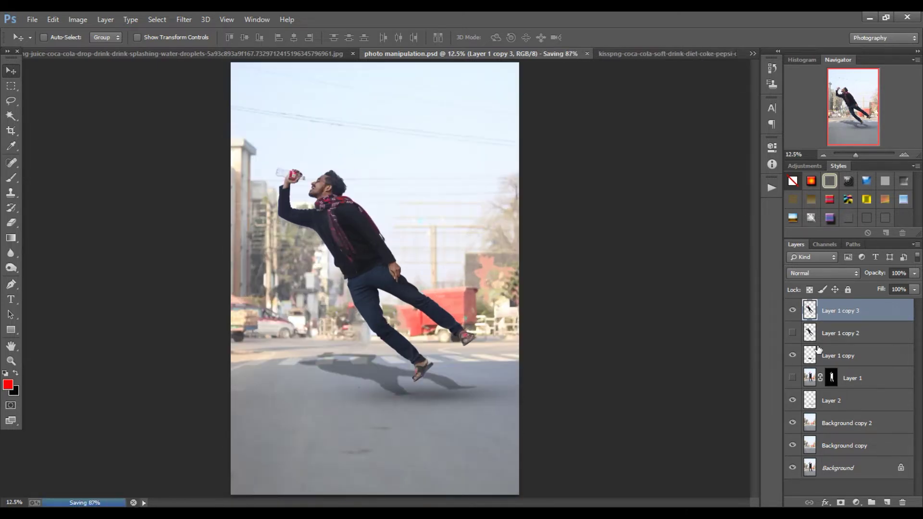
key(alt+bracketleft)
key(alt+bracketleft)
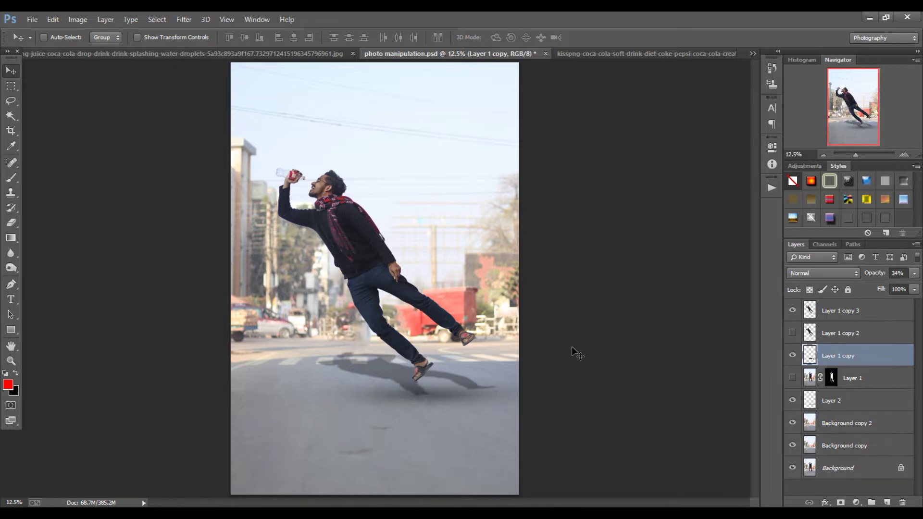
key(ctrl+t)
Flip the splash horizontally, then scale and rotate it between the bottle and the mouth.
right_click(484, 380)
click(533, 359)
drag(470, 372, 558, 364)
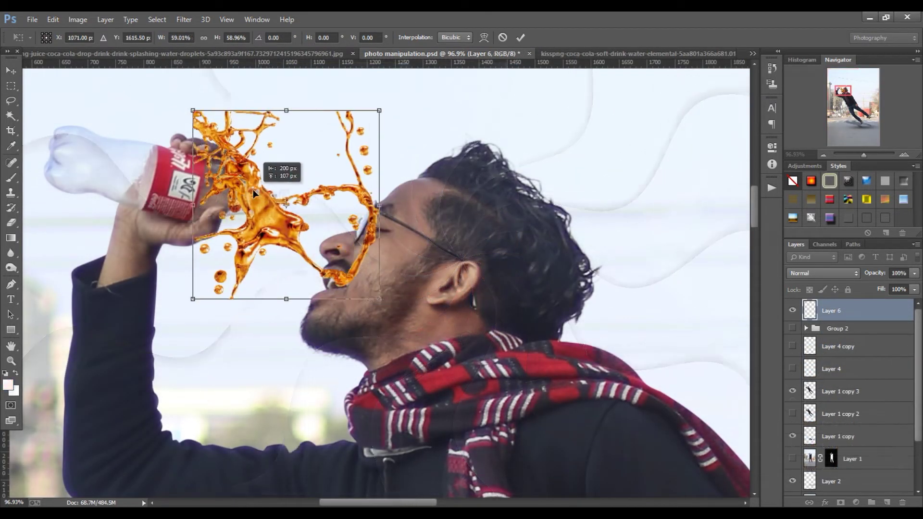
mouse_move(396, 113)
mouse_down()
mouse_move(432, 149)
mouse_move(395, 163)
mouse_up()
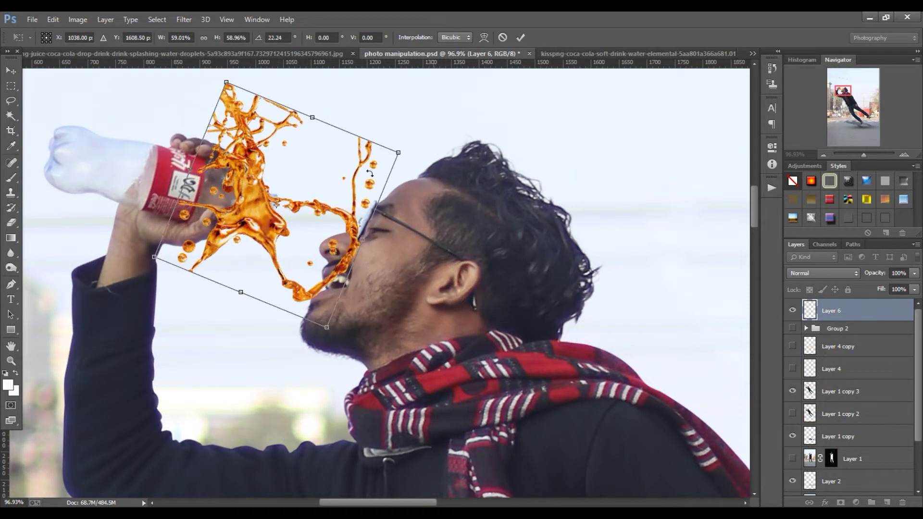
mouse_move(270, 238)
mouse_down()
mouse_move(281, 210)
mouse_move(281, 224)
mouse_up()
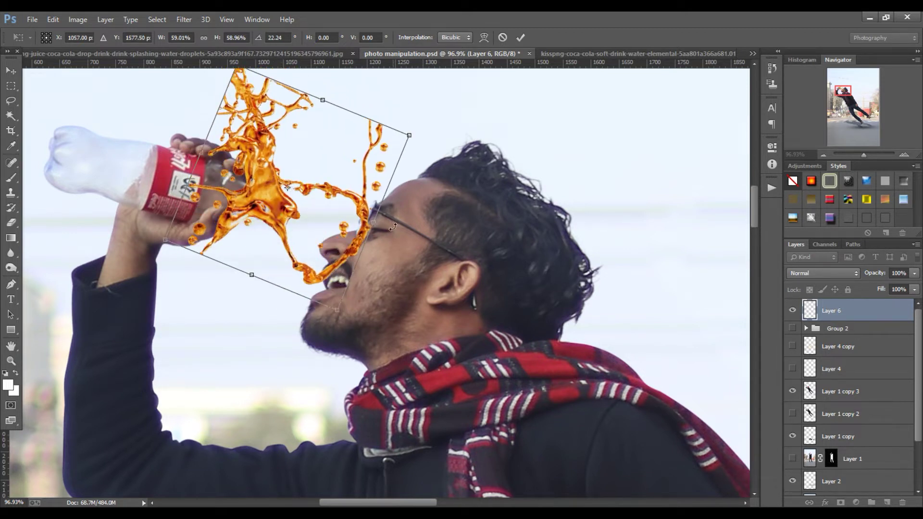
key(Return)
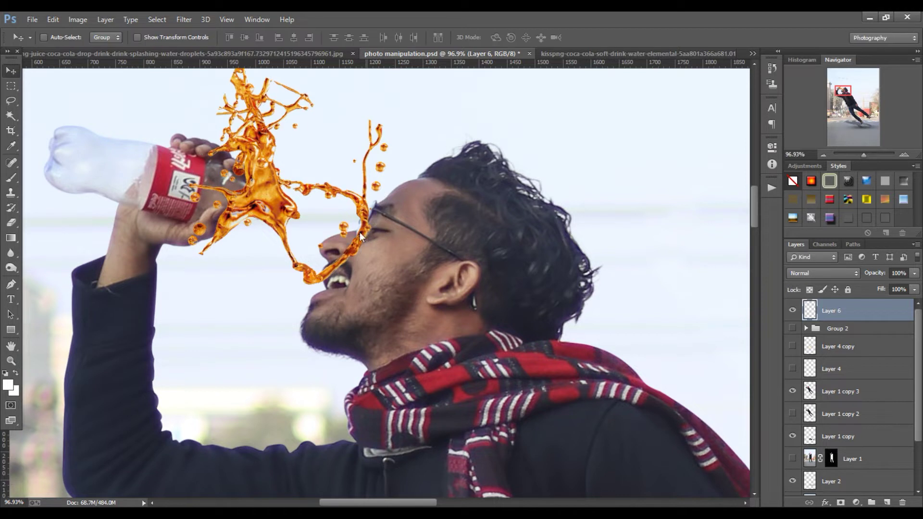
Warp the splash into an arc pouring into the mouth and give it a layer mask.
key(ctrl+t)
right_click(297, 264)
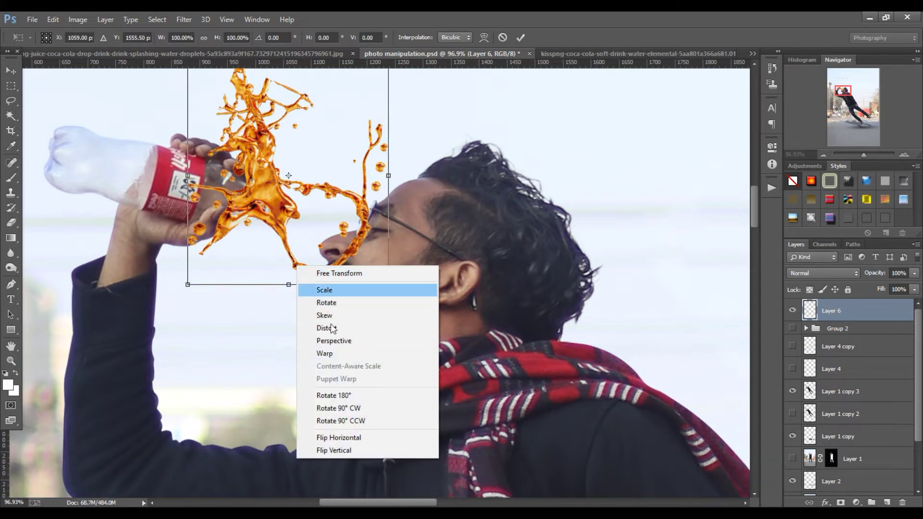
click(330, 353)
drag(296, 273, 307, 288)
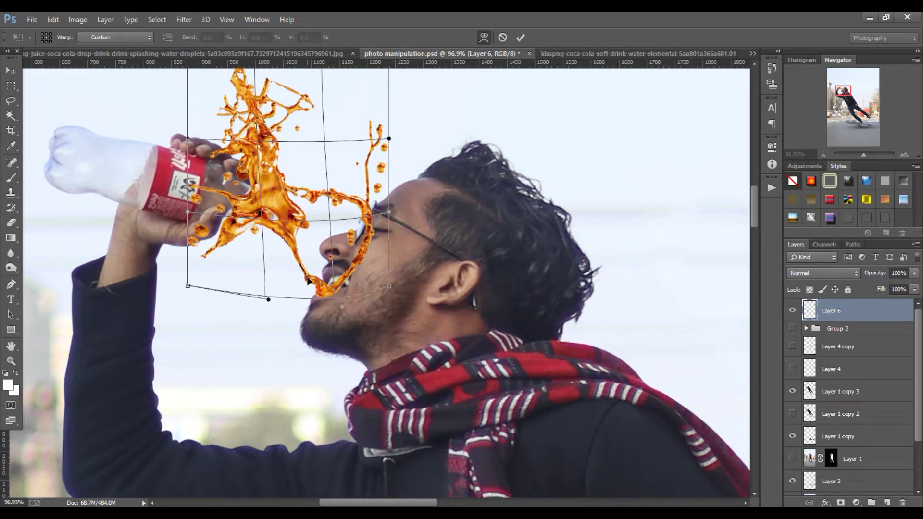
drag(276, 210, 255, 187)
key(Return)
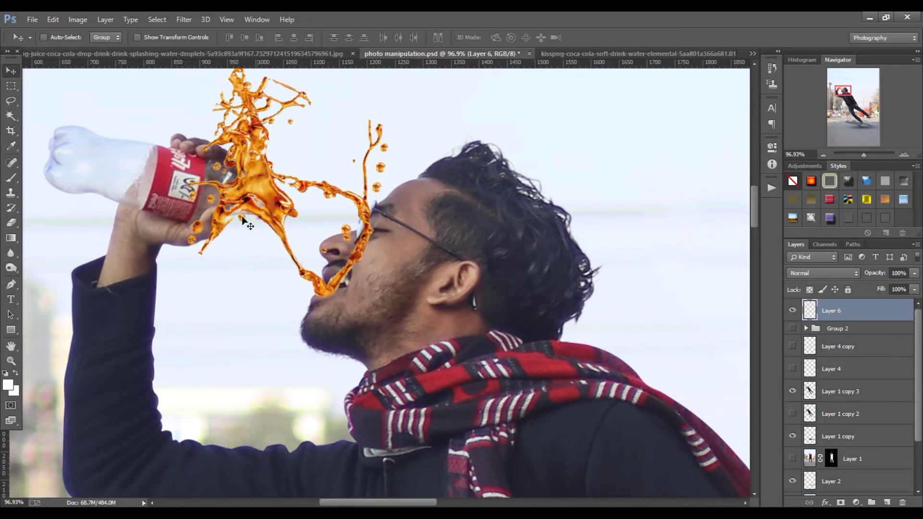
click(841, 503)
Paint black on the splash mask to hide the splash over the glasses and above the bottle.
key(b)
key(x)
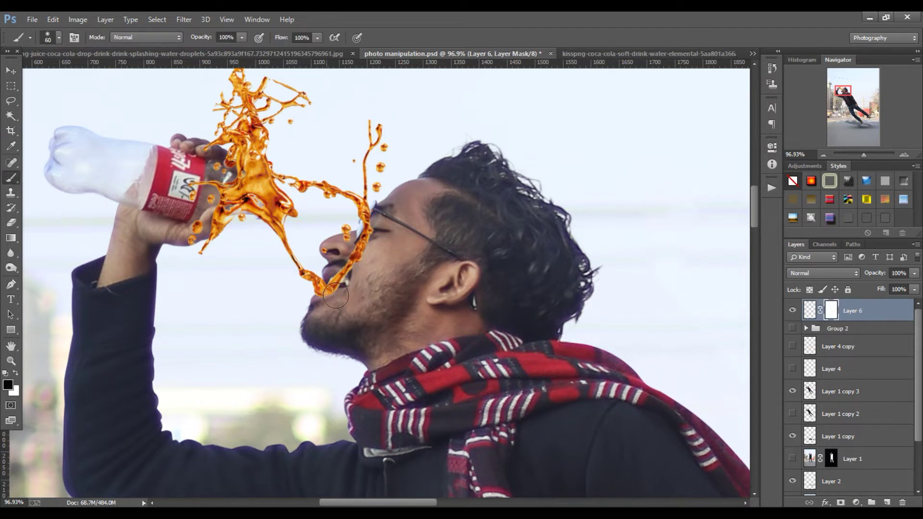
drag(366, 250, 359, 179)
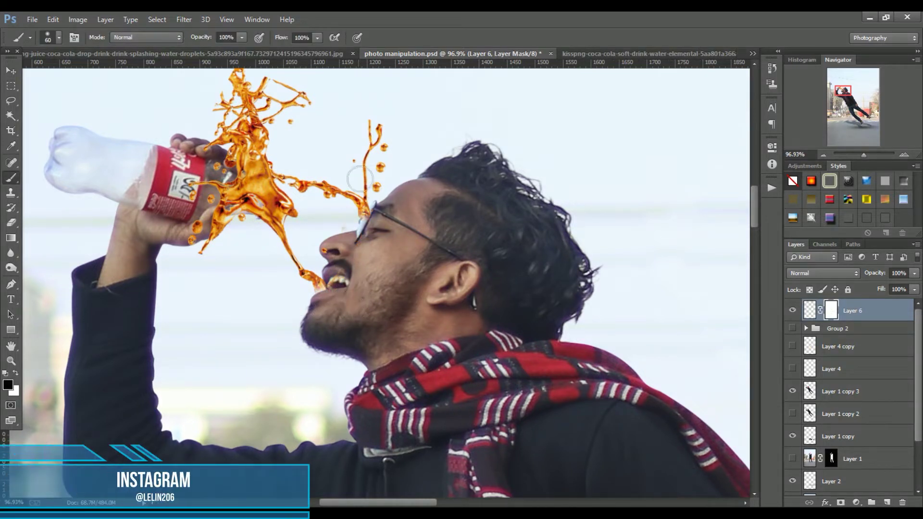
mouse_move(218, 153)
mouse_down()
mouse_move(281, 166)
mouse_move(226, 188)
mouse_move(303, 209)
mouse_up()
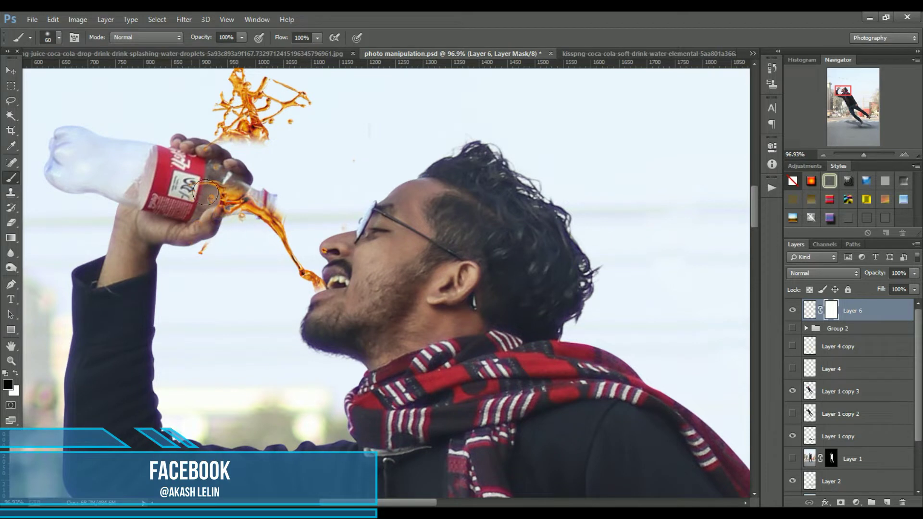
drag(229, 132, 295, 110)
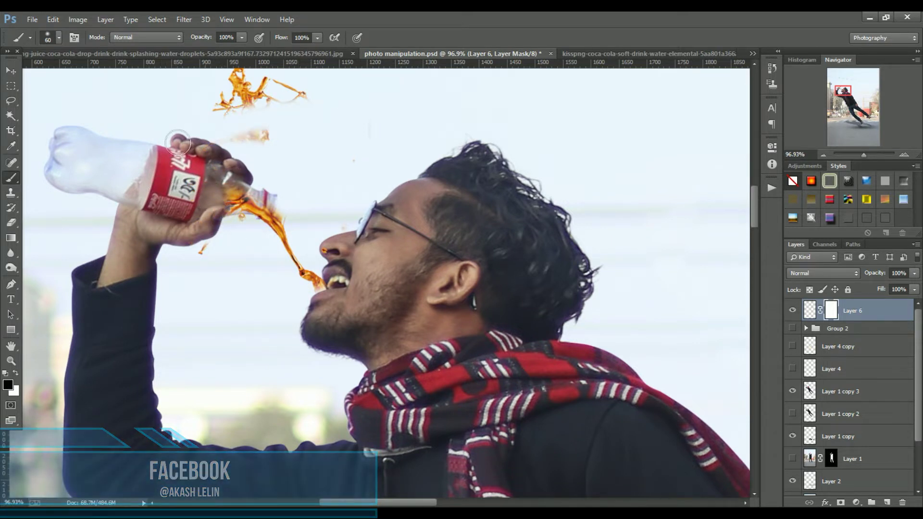
drag(198, 83, 171, 106)
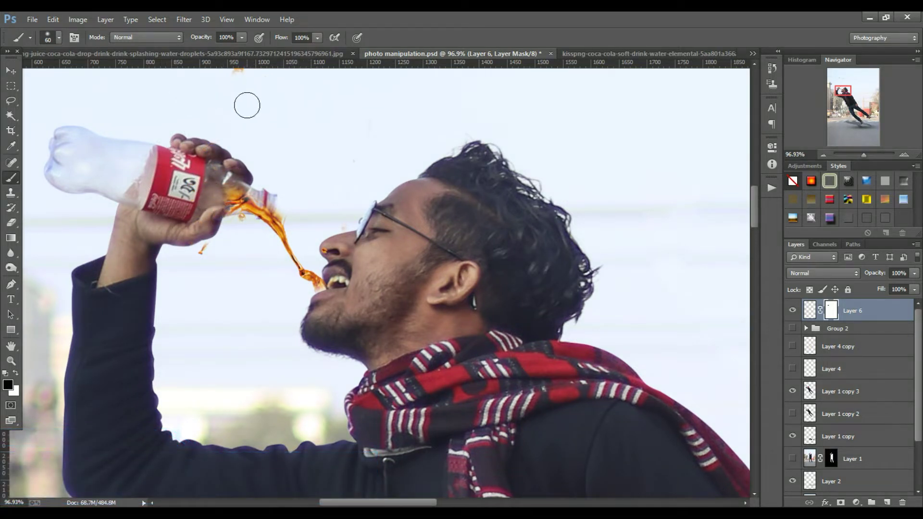
Mask out the remaining stray liquid near the bottle neck.
ctrl+alt+click(251, 111)
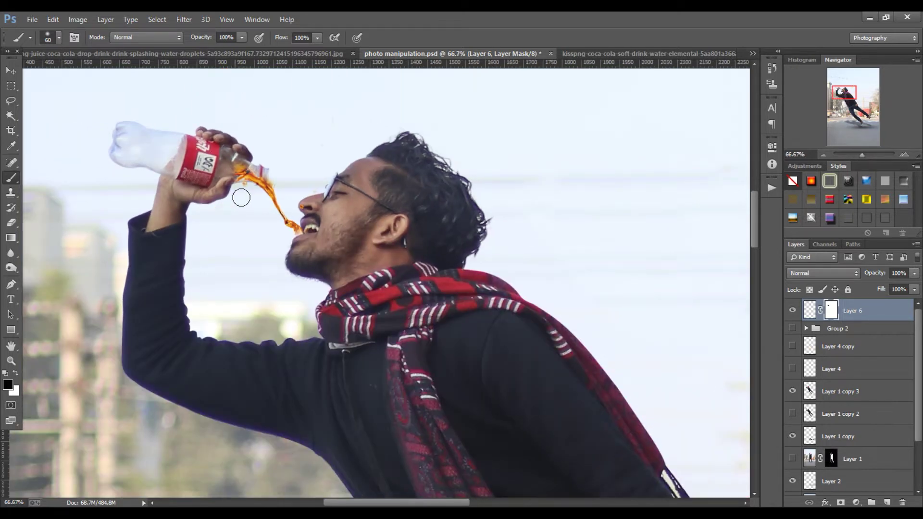
ctrl+alt+click(215, 187)
ctrl+alt+click(314, 169)
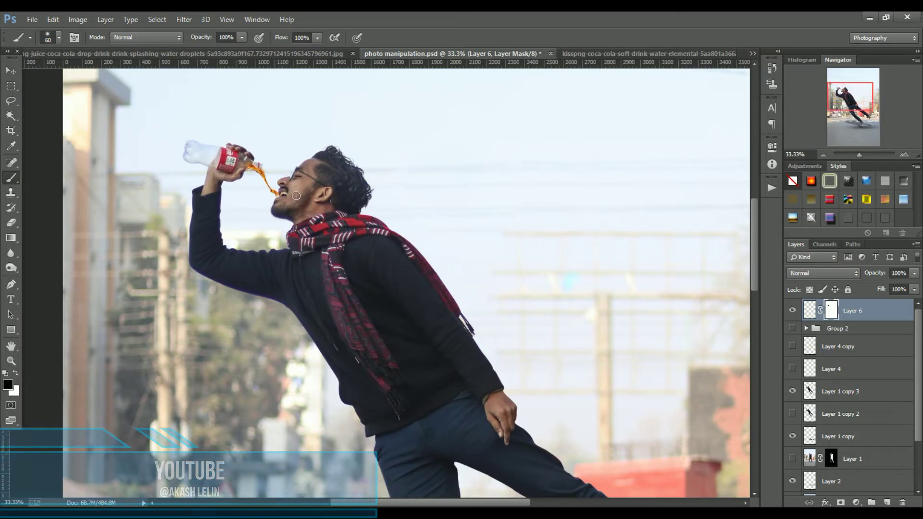
scroll(269, 154, up, 4)
scroll(269, 154, up, 3)
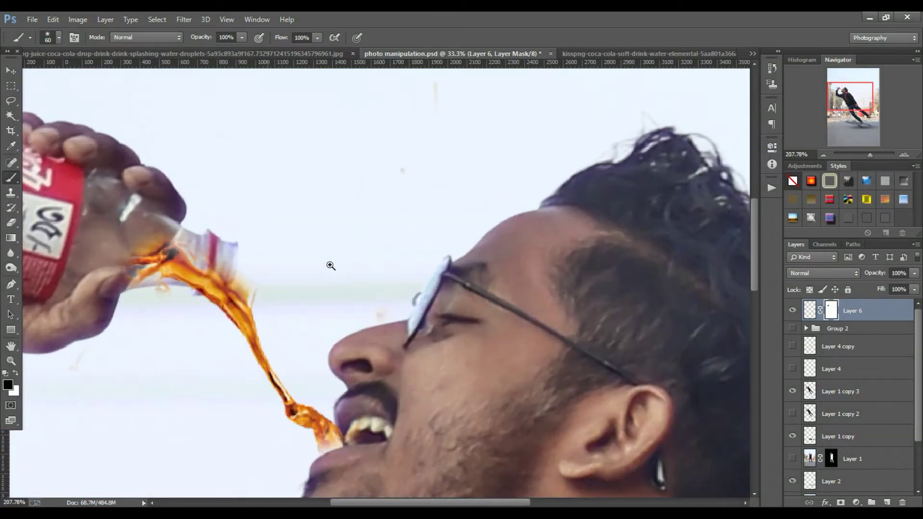
scroll(269, 153, up, 2)
mouse_move(186, 241)
mouse_down()
mouse_move(137, 295)
mouse_move(162, 292)
mouse_up()
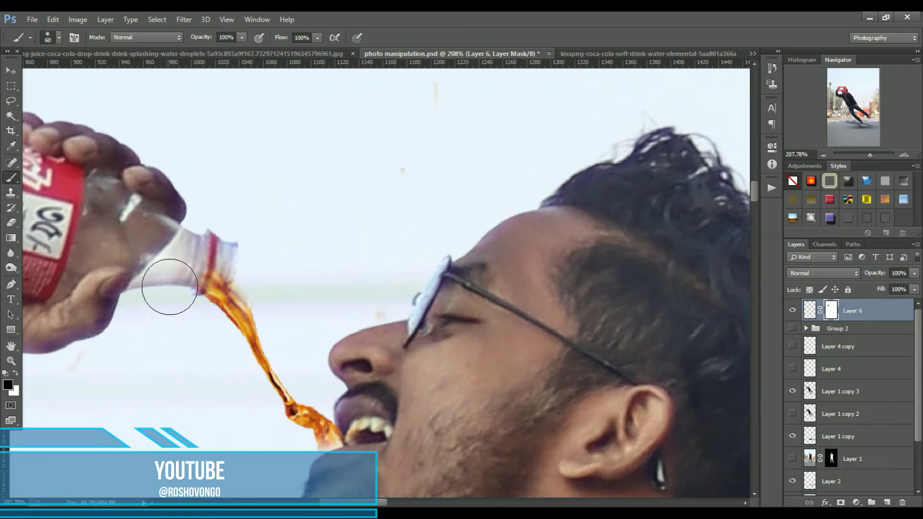
scroll(175, 315, down, 7)
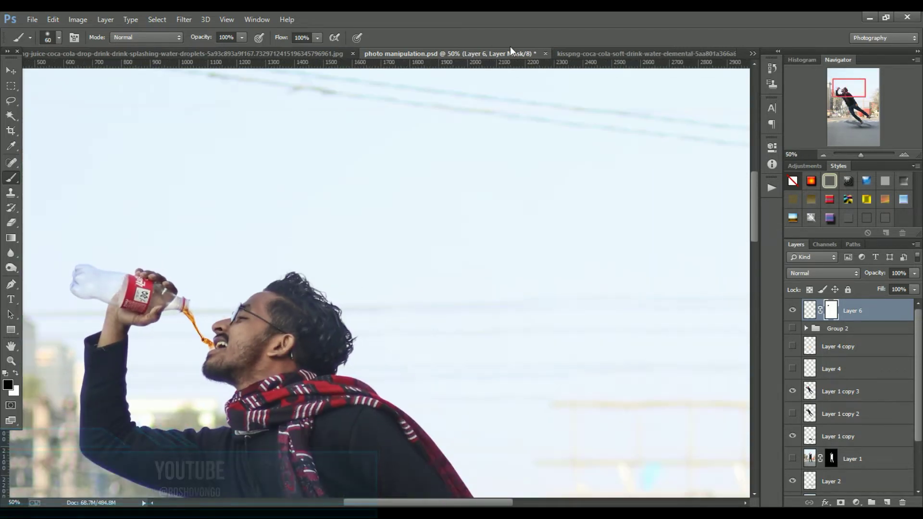
click(567, 54)
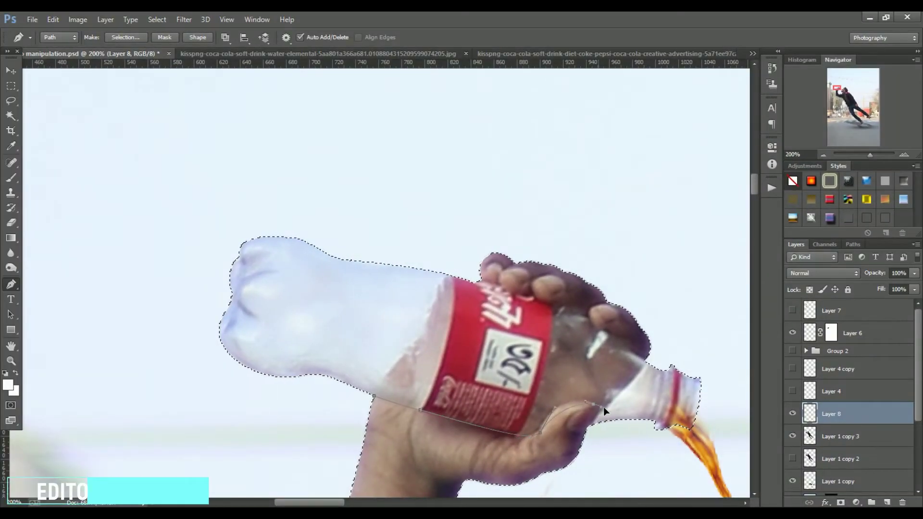
Continue the Pen outline with curved points around the bottle neck.
click(593, 404)
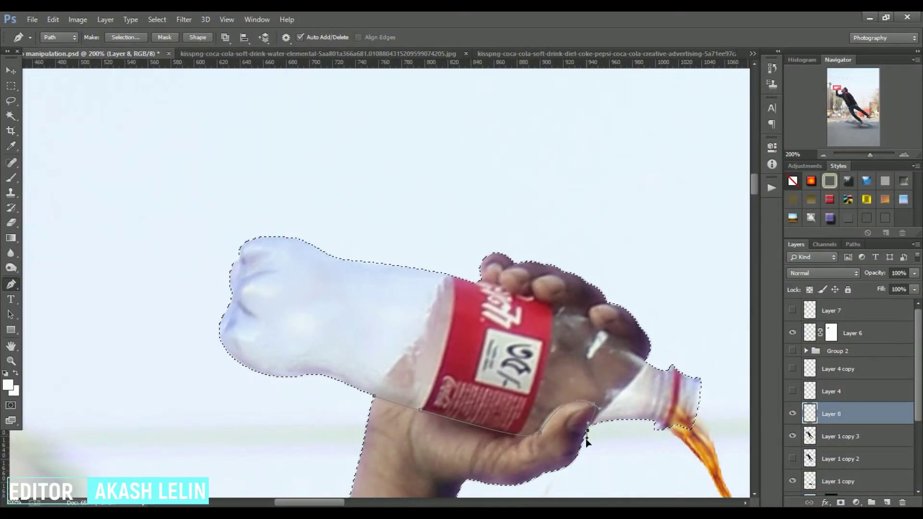
drag(671, 456, 692, 452)
drag(748, 384, 740, 365)
drag(695, 294, 683, 287)
click(651, 357)
drag(605, 331, 528, 294)
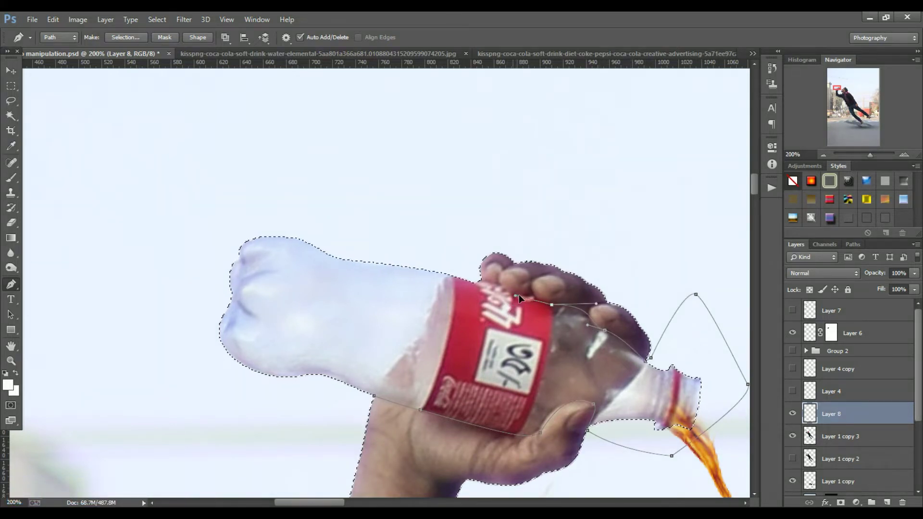
Complete the bottle outline across the hand, above the bottle and around its base.
click(529, 293)
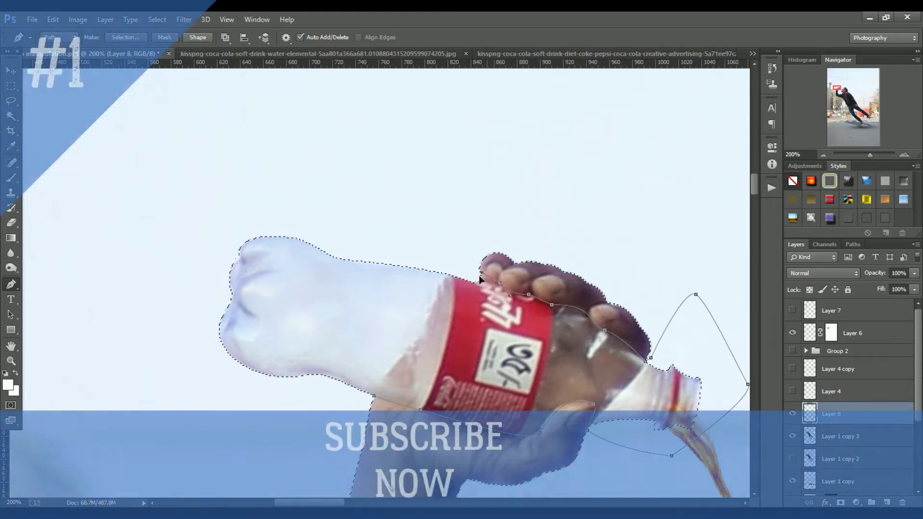
click(477, 281)
click(406, 214)
click(312, 199)
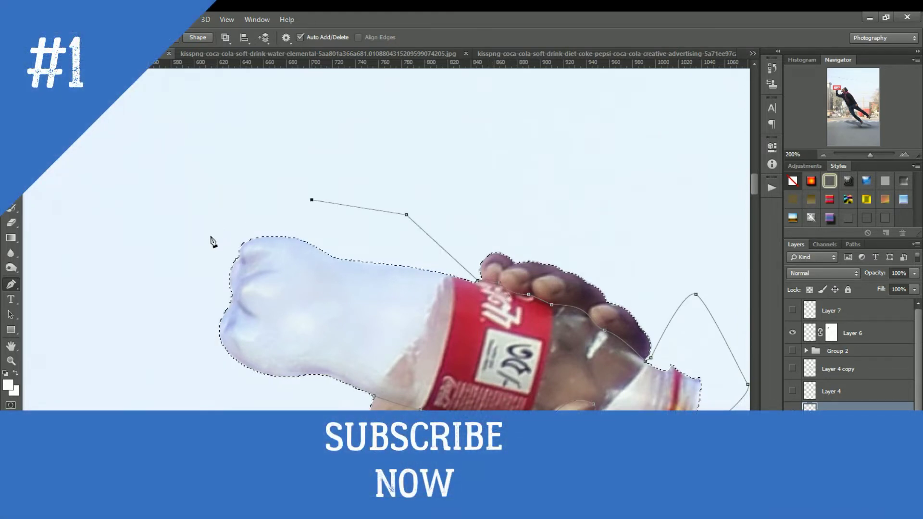
click(195, 309)
click(198, 356)
drag(250, 399, 339, 402)
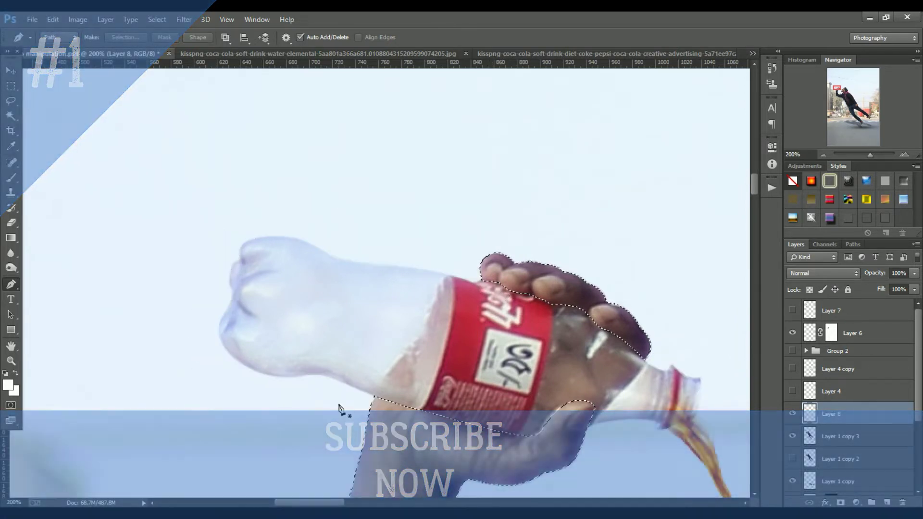
Convert the traced path to a selection and fill it with the red background colour.
key(ctrl+d)
key(ctrl+Return)
scroll(364, 399, down, 2)
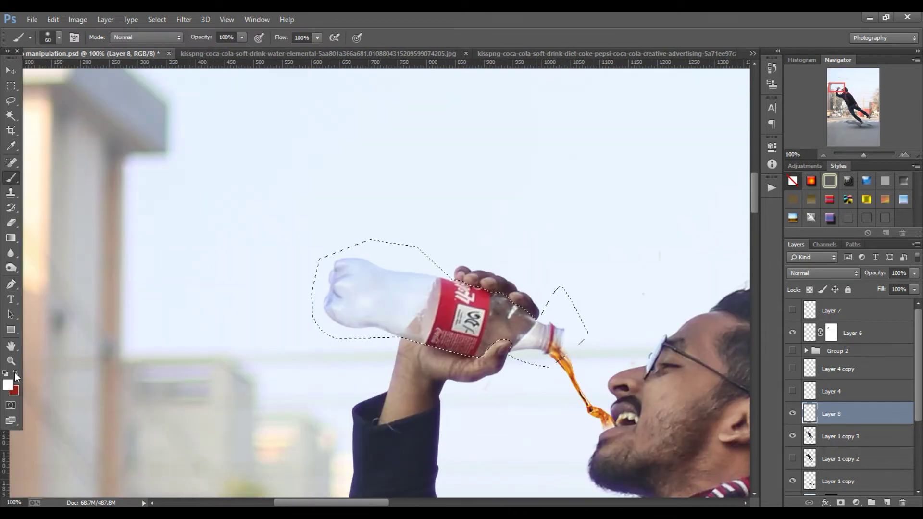
key(ctrl+BackSpace)
key(ctrl+d)
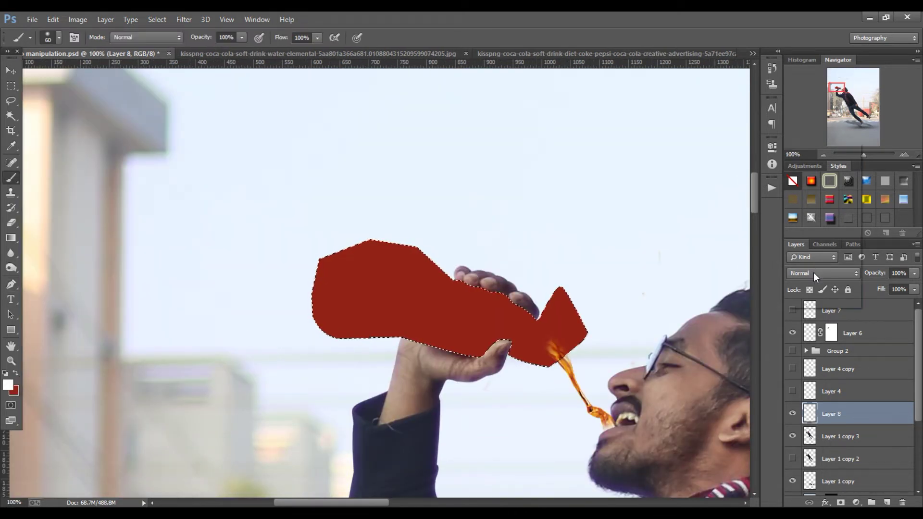
Set the red Layer 8 blend mode to Vivid Light.
click(814, 272)
click(798, 51)
key(Down)
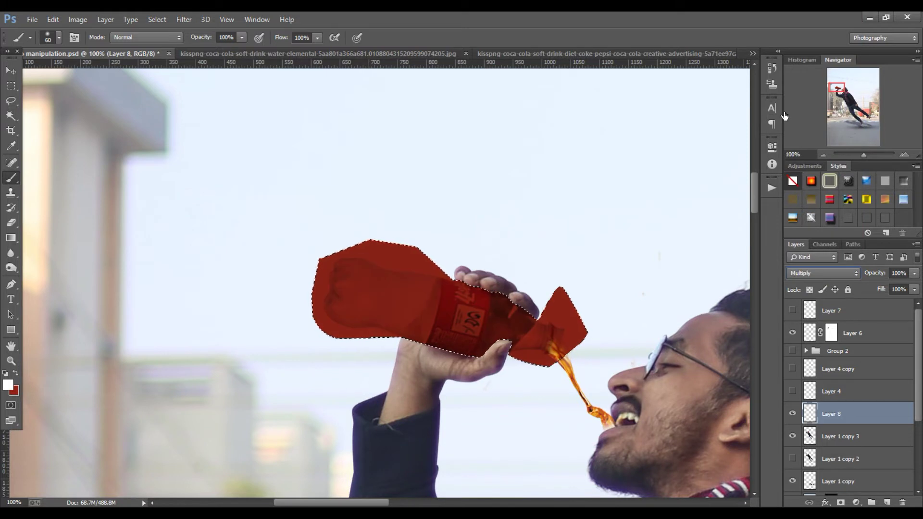
key(Down)
key(Down)
key(Down)
key(Down)
key(Down)
key(Down)
key(Down)
key(Down)
key(Down)
key(Down)
key(Down)
key(Down)
key(Up)
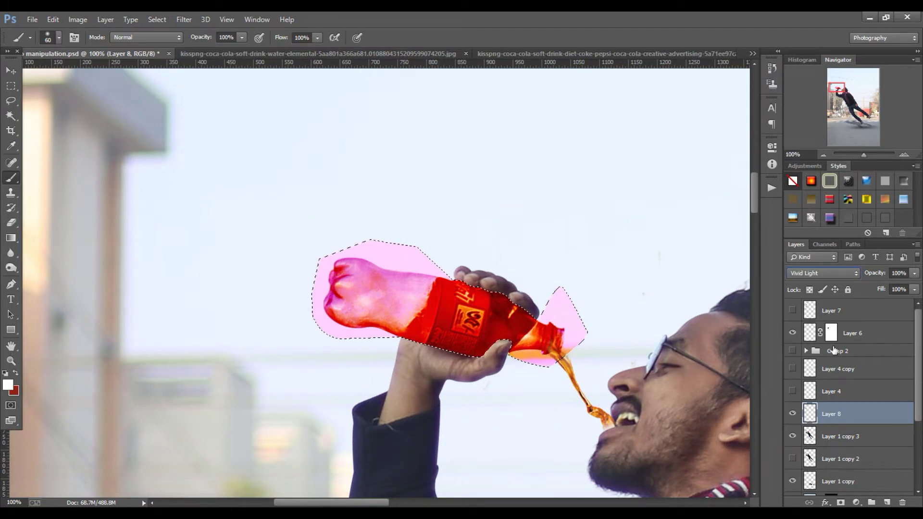
Delete the pink overspill outside the man using his layer's selection, inverted.
ctrl+click(810, 436)
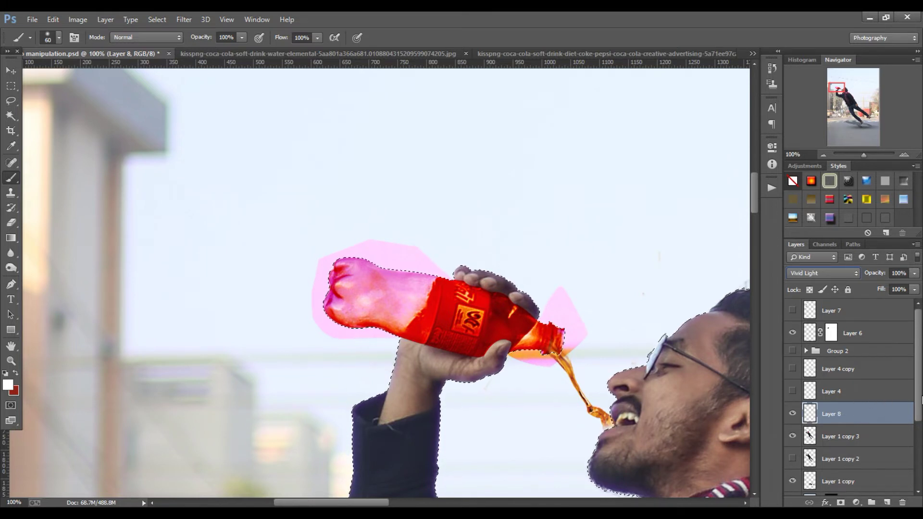
click(792, 413)
key(ctrl+shift+i)
key(Delete)
key(ctrl+d)
alt+click(525, 344)
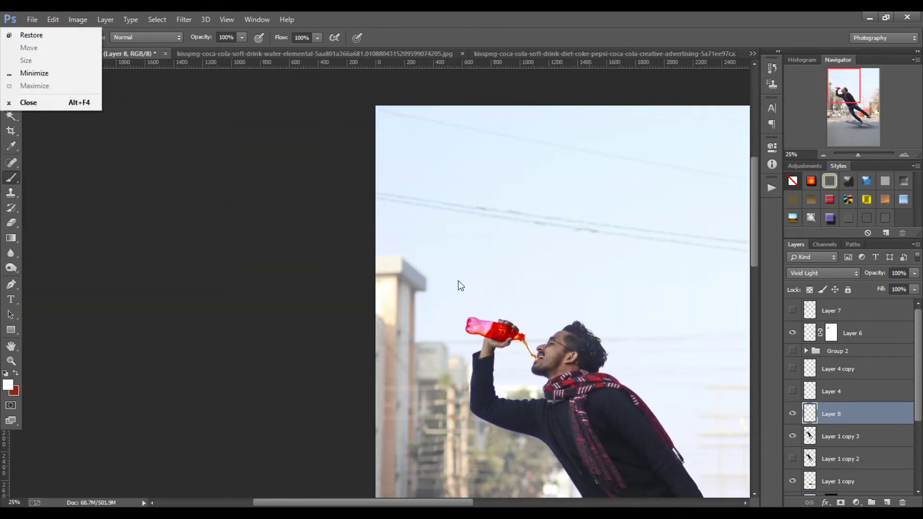
Add a layer mask to Layer 8 and paint black over the label and bottle shoulder.
click(488, 22)
drag(493, 314, 503, 293)
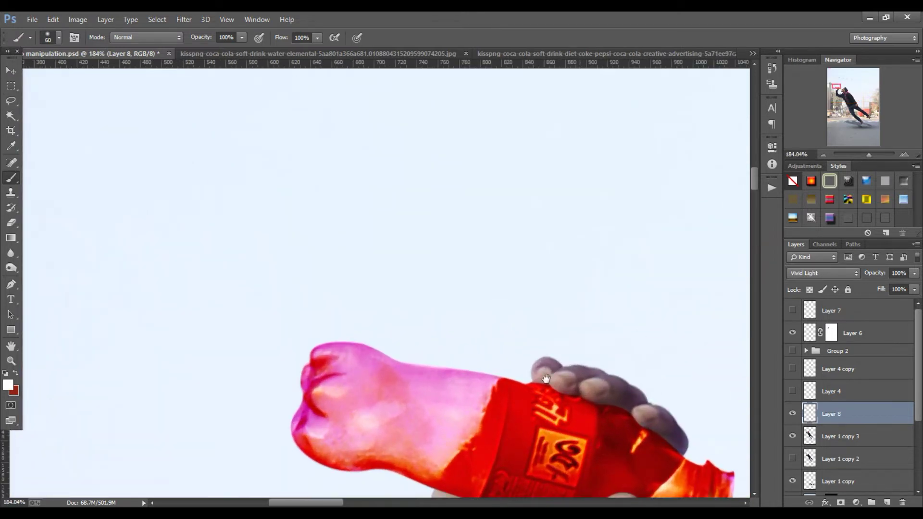
drag(454, 233, 453, 353)
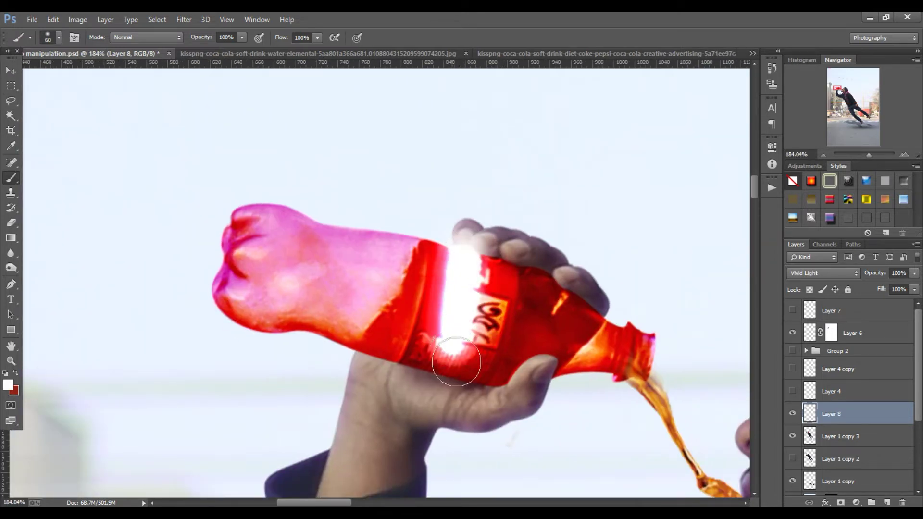
key(ctrl+z)
click(839, 503)
key(d)
mouse_move(454, 231)
mouse_down()
mouse_move(447, 361)
mouse_move(475, 221)
mouse_move(488, 292)
mouse_move(467, 353)
mouse_up()
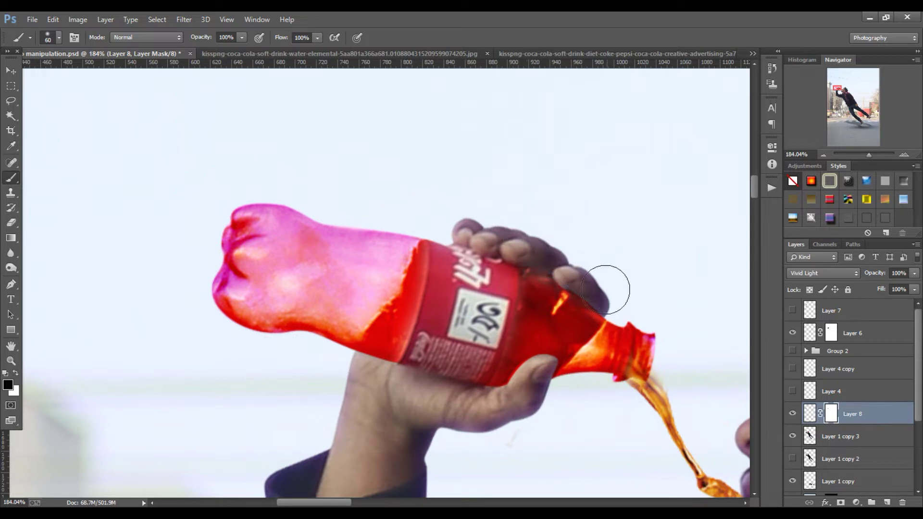
mouse_move(561, 262)
mouse_down()
mouse_move(548, 289)
mouse_move(591, 317)
mouse_move(481, 271)
mouse_move(208, 194)
mouse_up()
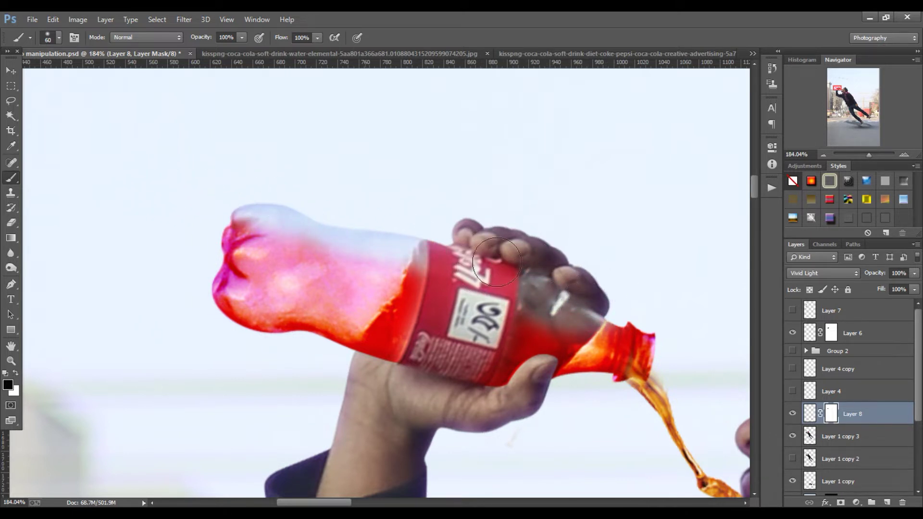
Review the whole image, zoom back on the bottle and face, and target Layer 8's image.
ctrl+alt+click(120, 154)
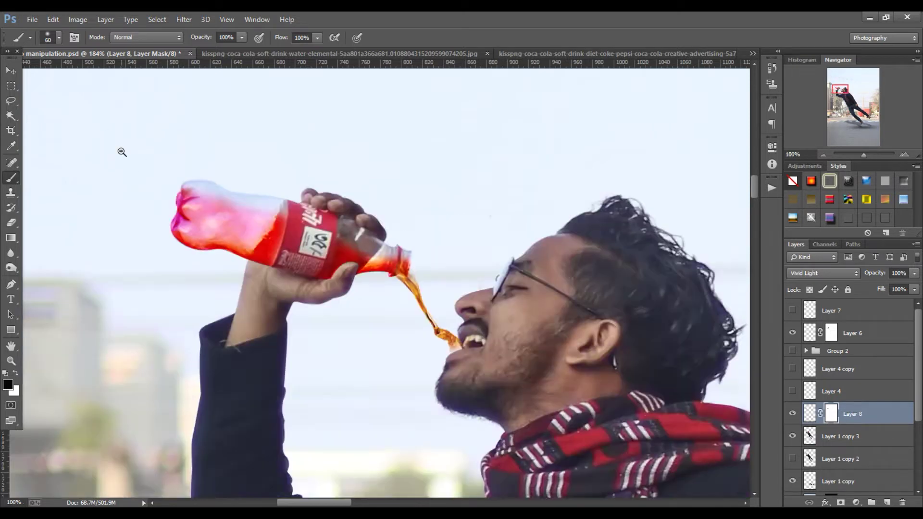
ctrl+alt+click(121, 151)
ctrl+alt+click(122, 152)
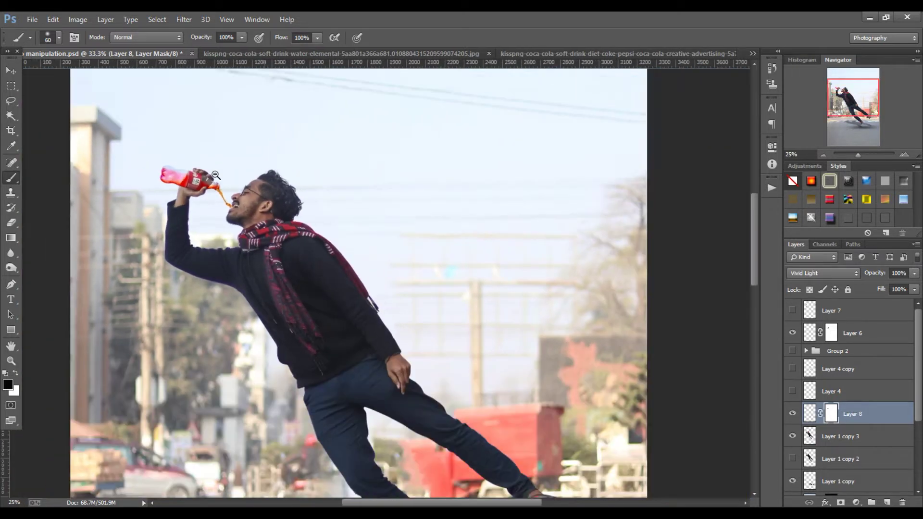
click(10, 71)
ctrl+click(159, 169)
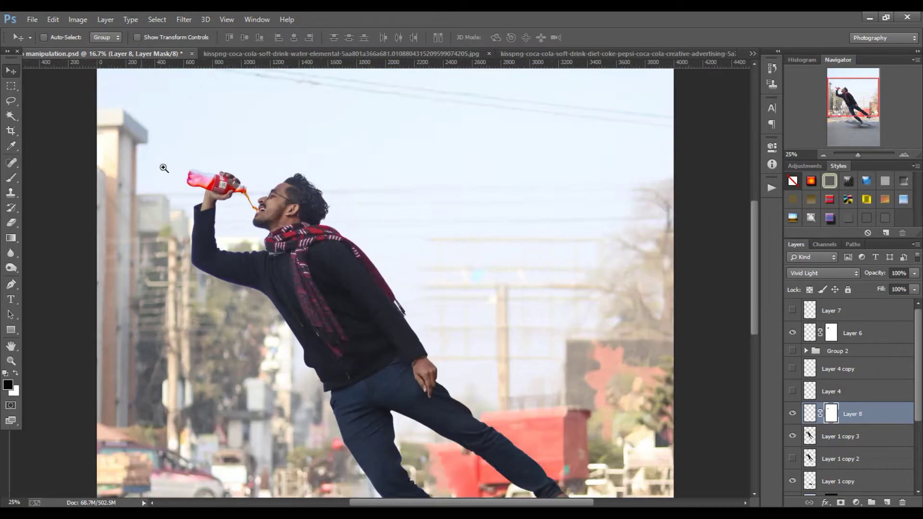
ctrl+click(179, 169)
click(812, 416)
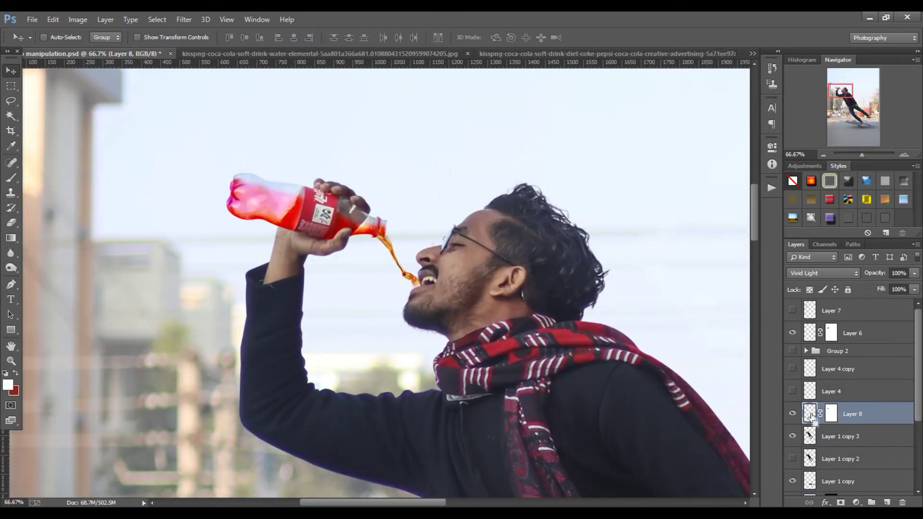
Apply Hue/Saturation shifting the bottle's hue and raising Saturation to +36.
key(ctrl+u)
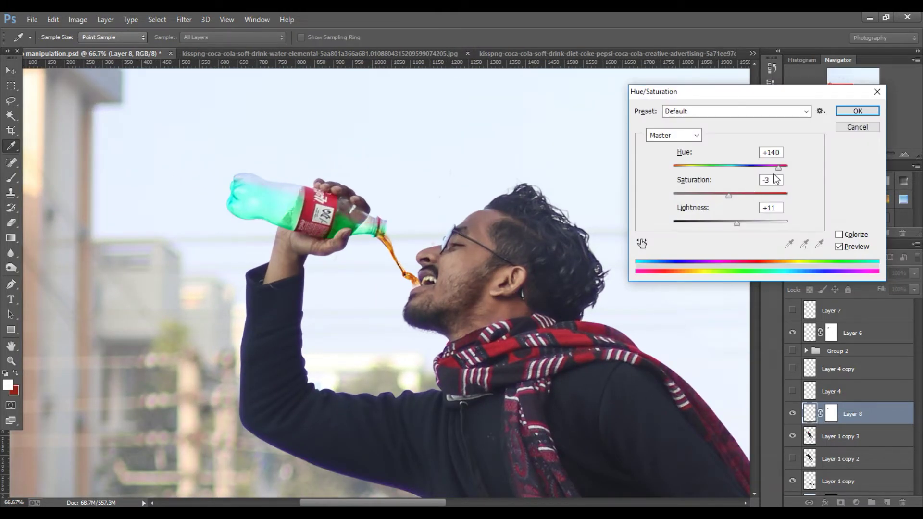
mouse_move(770, 167)
mouse_down()
mouse_move(683, 174)
mouse_move(720, 172)
mouse_up()
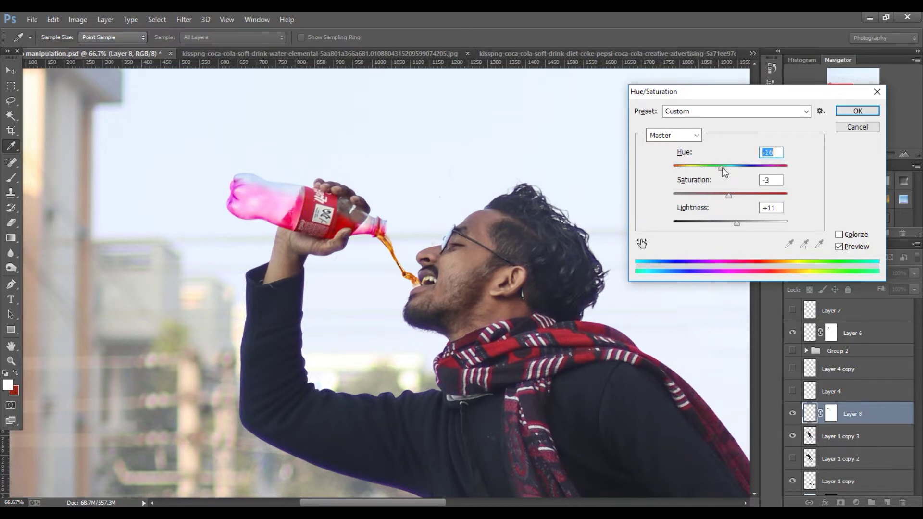
mouse_move(729, 195)
mouse_down()
mouse_move(751, 195)
mouse_move(729, 194)
mouse_move(738, 194)
mouse_up()
click(857, 111)
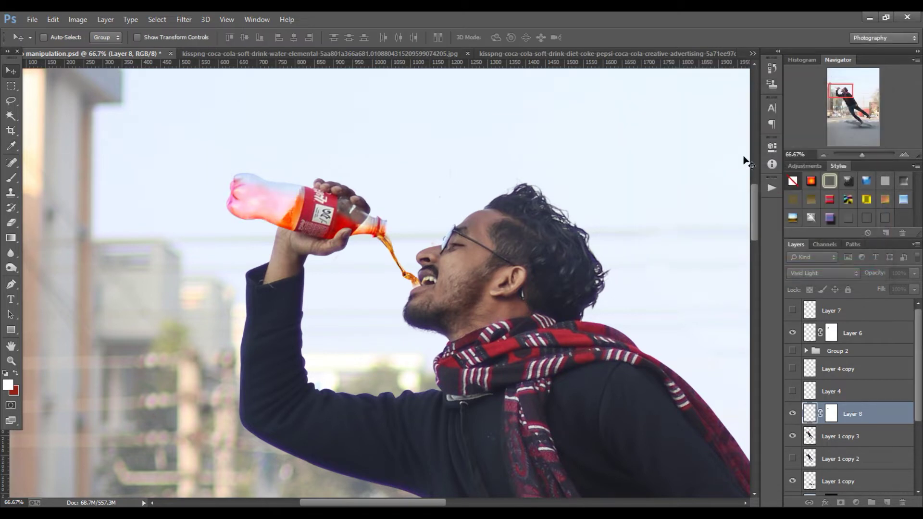
Save the composite document.
scroll(399, 241, down, 1)
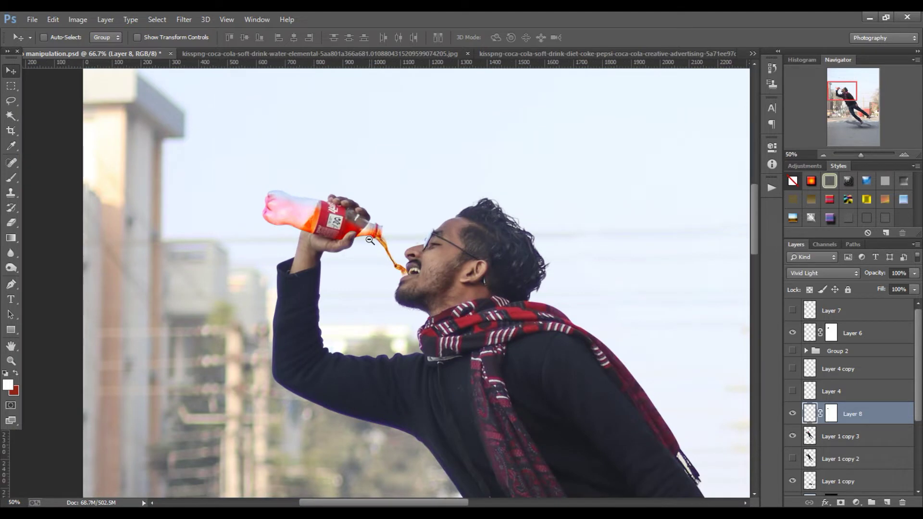
scroll(414, 264, down, 2)
scroll(426, 291, down, 1)
key(ctrl+s)
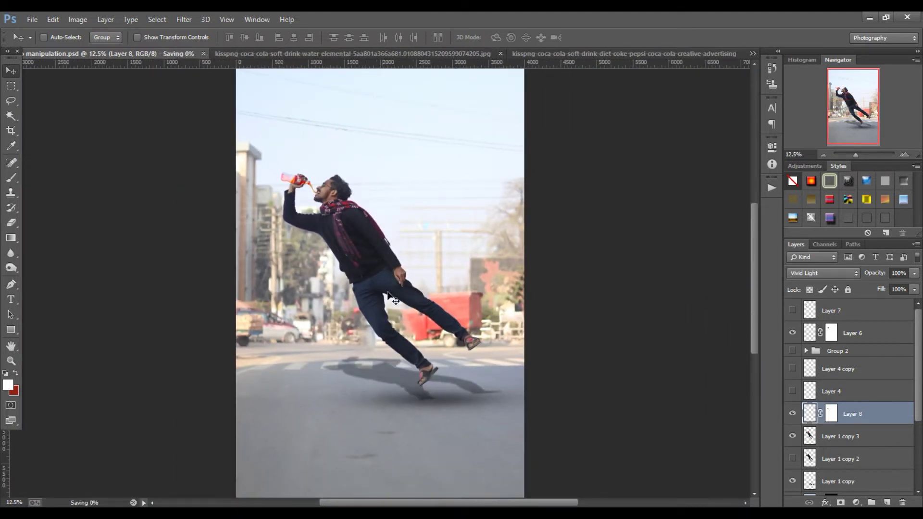
Select Layer 1 copy 3, copy 2, copy and Layer 2 together.
scroll(404, 242, down, 2)
scroll(354, 211, up, 1)
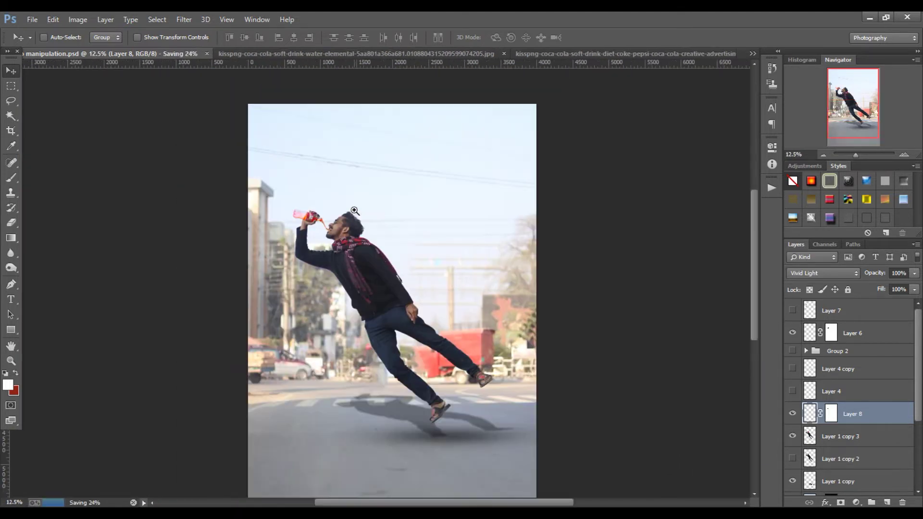
scroll(903, 433, down, 1)
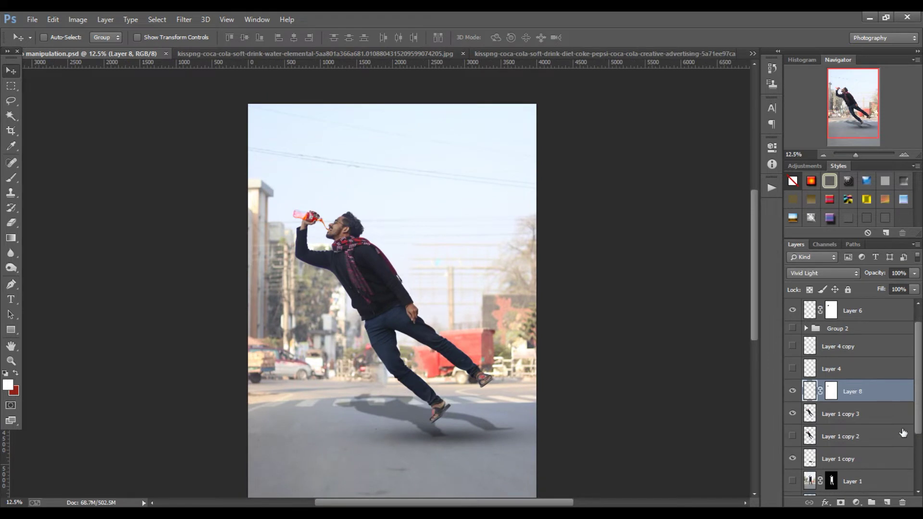
click(834, 419)
scroll(834, 419, down, 3)
shift+click(857, 397)
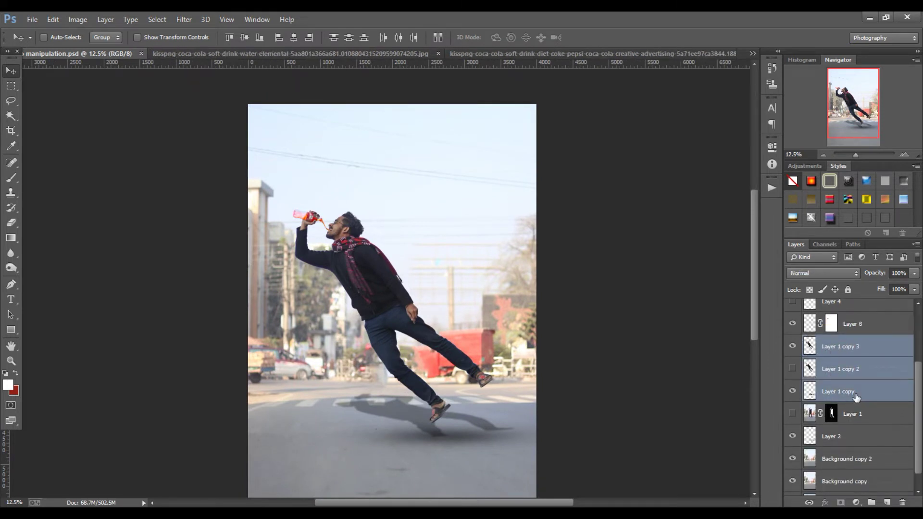
ctrl+click(838, 435)
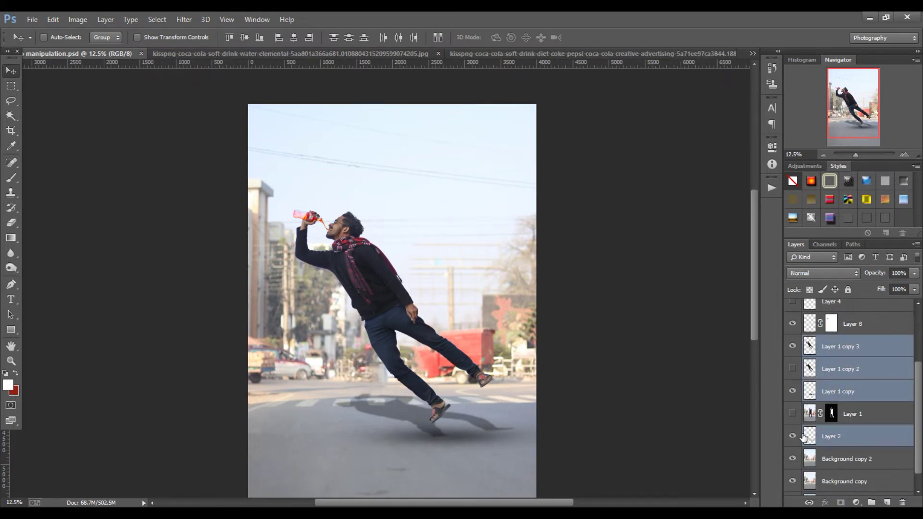
Scale the selected figure layers to about 87% and move them down-left.
key(ctrl+t)
drag(601, 458, 580, 450)
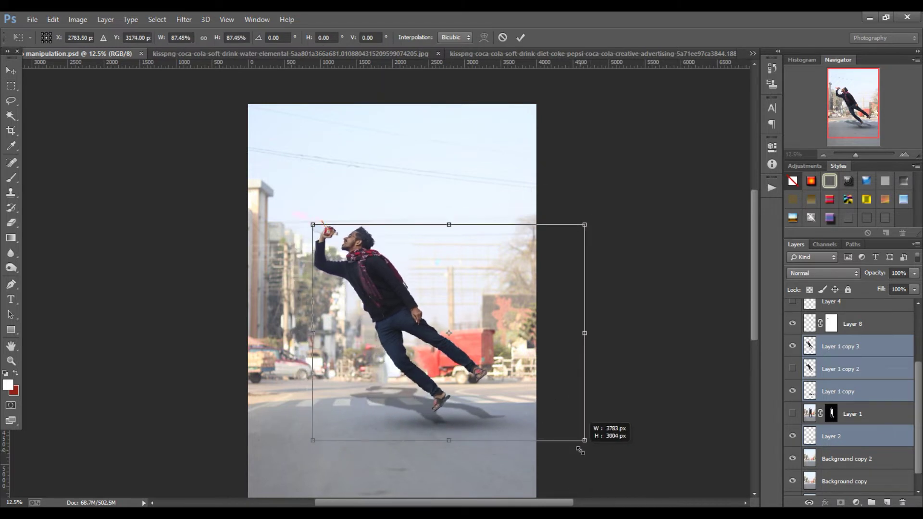
drag(466, 377, 455, 399)
key(Return)
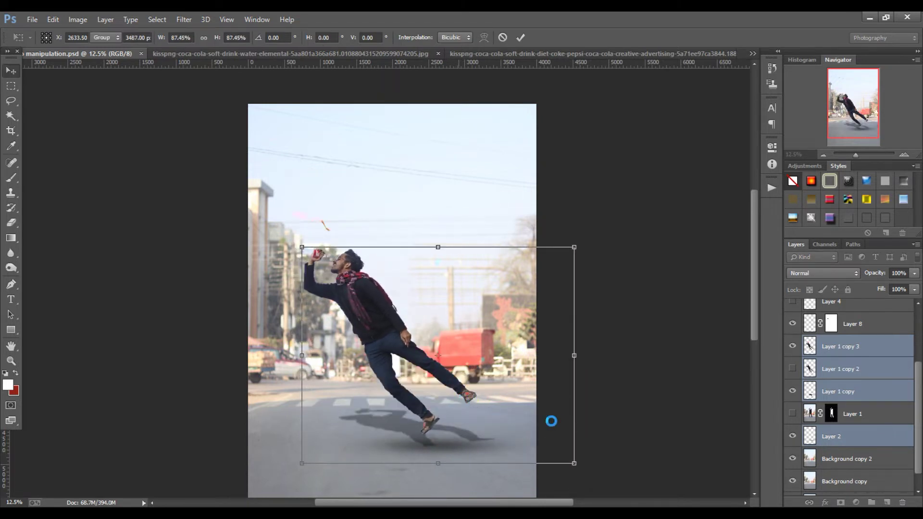
Nudge the figure to its final spot with the Move tool.
key(ctrl+minus)
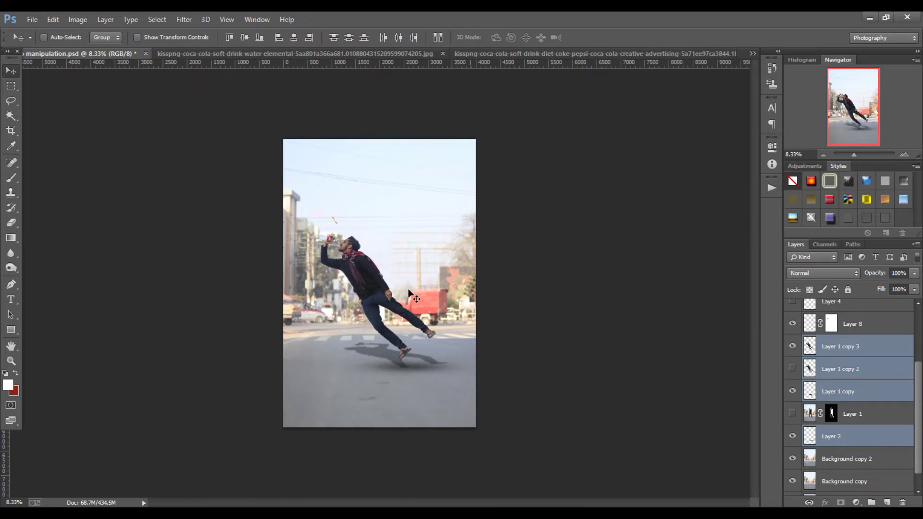
scroll(409, 290, up, 1)
drag(416, 295, 456, 326)
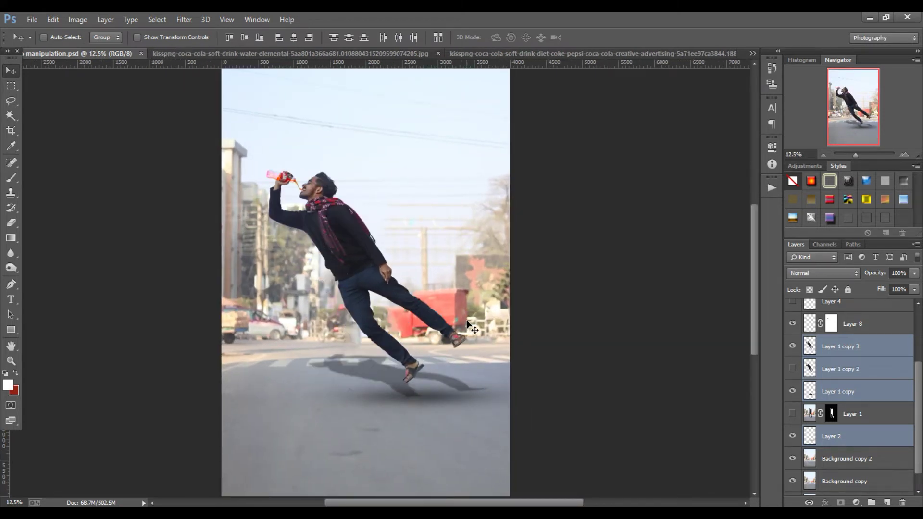
ctrl+alt+click(408, 284)
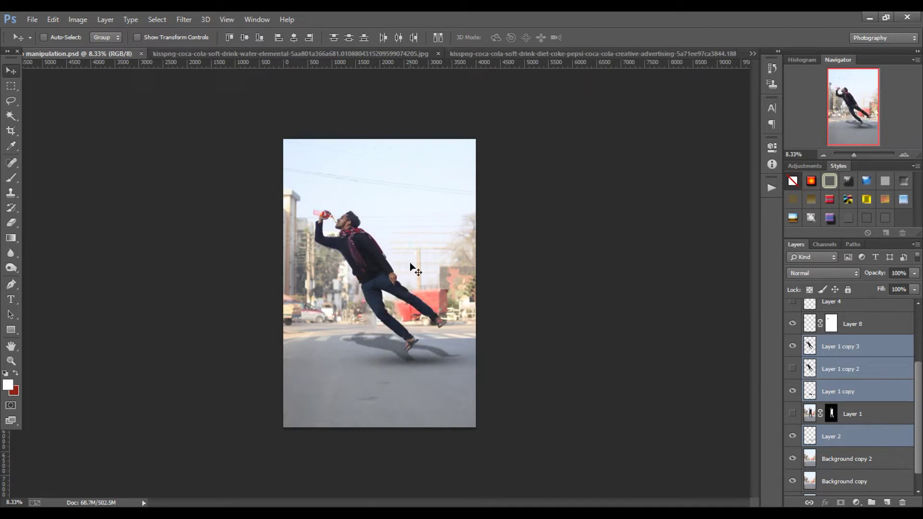
drag(412, 287, 415, 291)
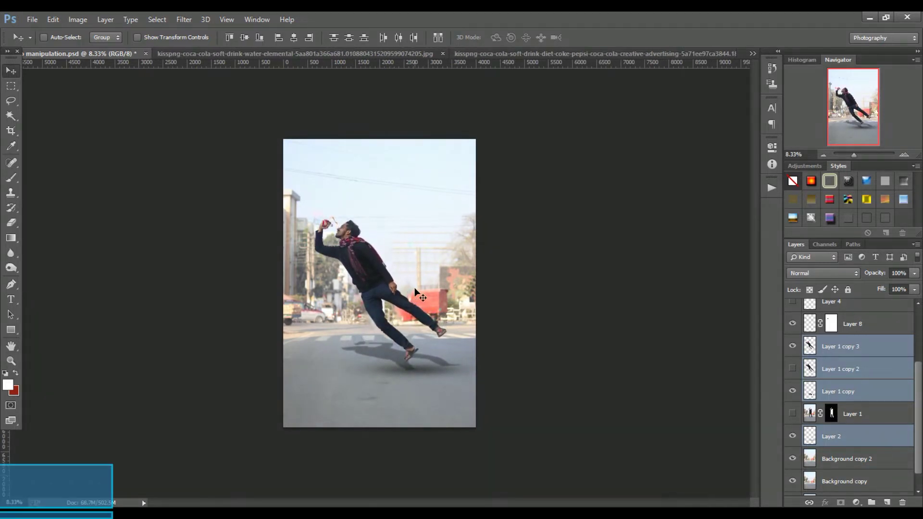
click(366, 210)
Save, then move Layer 6 through Layer 1 copy lower in the frame.
key(ctrl+s)
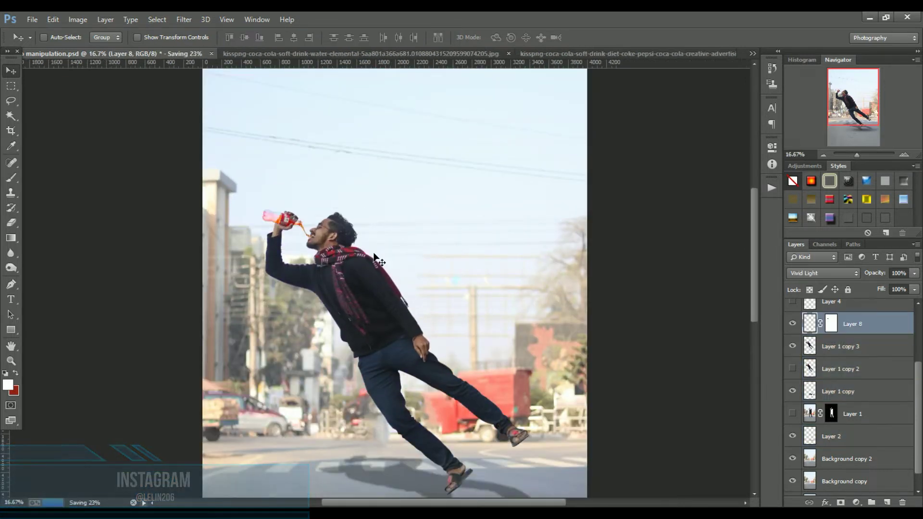
alt+click(397, 273)
scroll(840, 368, up, 3)
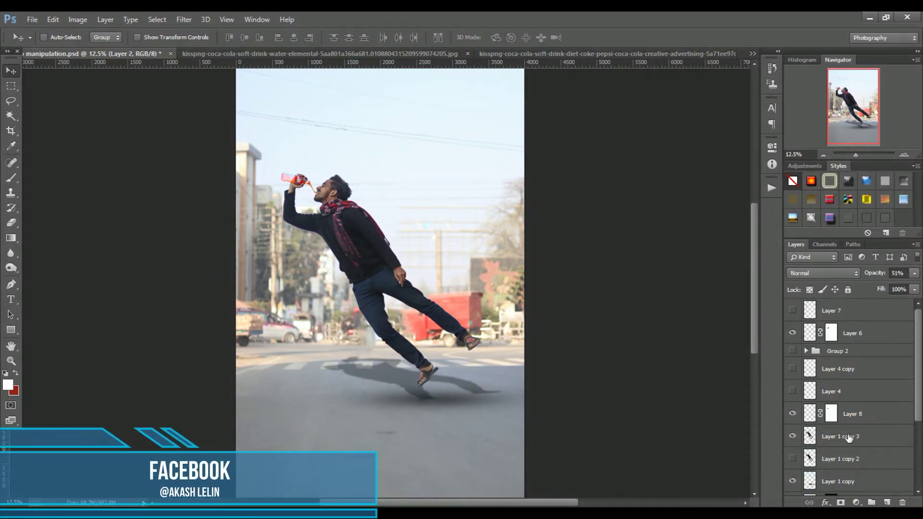
shift+click(848, 331)
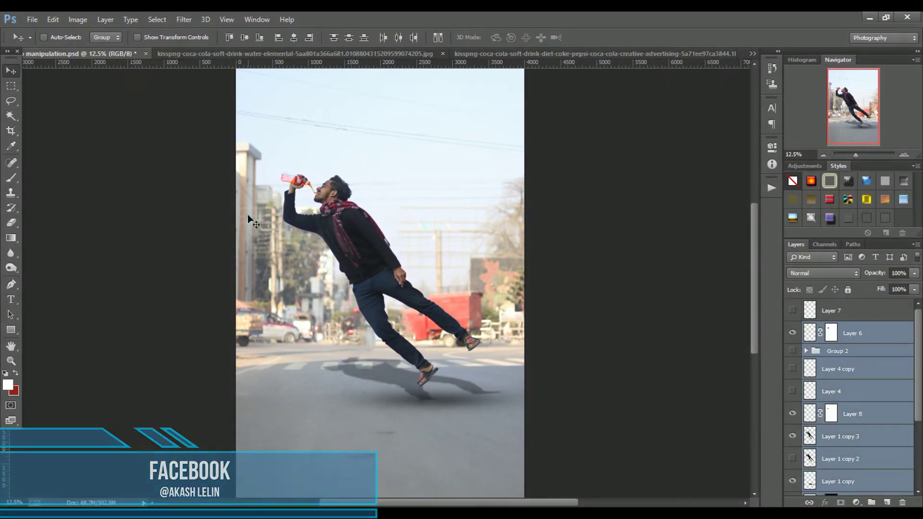
drag(296, 284, 306, 282)
drag(358, 268, 358, 288)
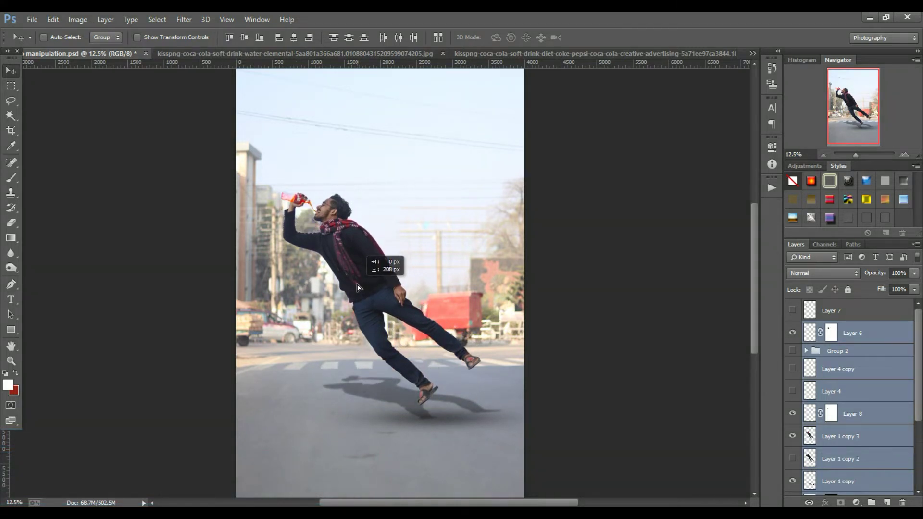
Apply Gaussian Blur to the faint Layer 1 copy and save.
click(875, 339)
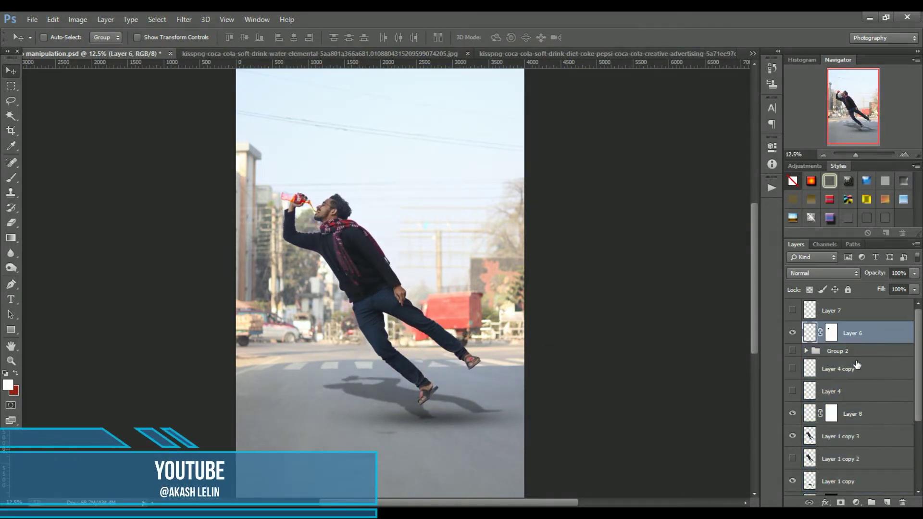
scroll(857, 365, down, 2)
click(844, 433)
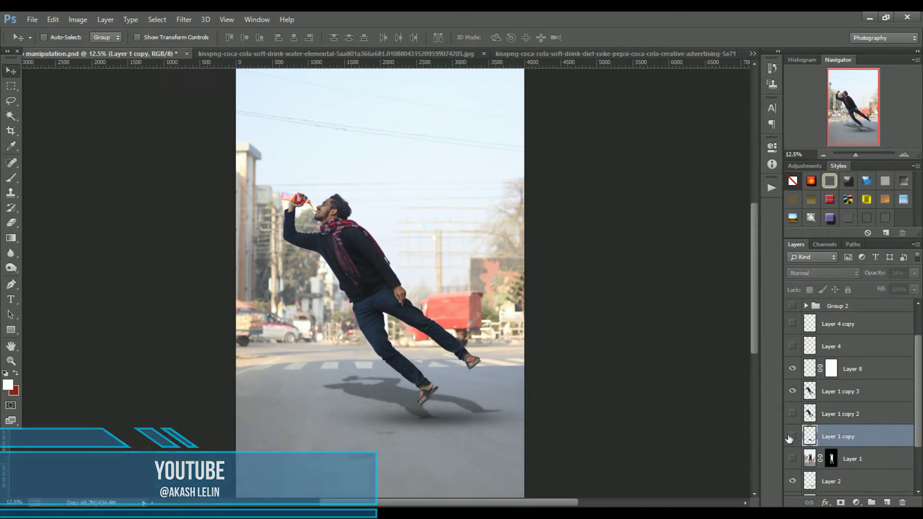
click(184, 19)
mouse_move(217, 157)
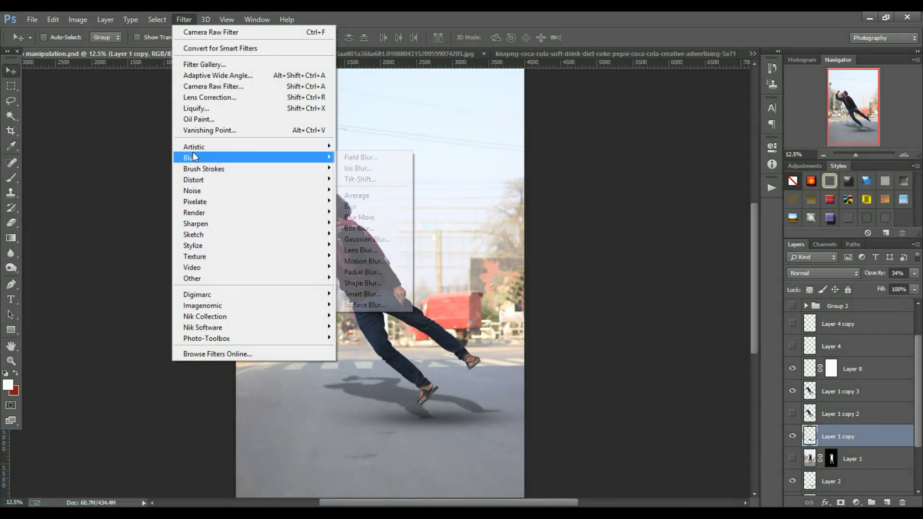
click(379, 238)
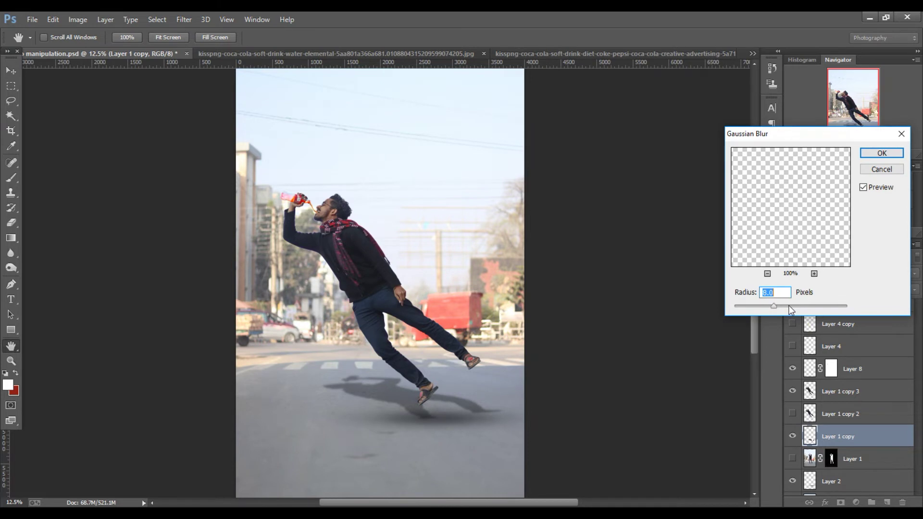
key(Return)
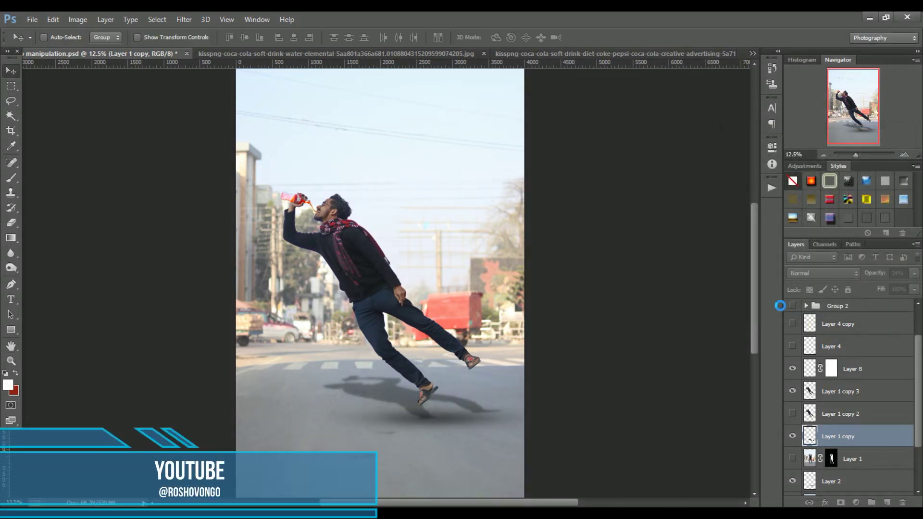
key(ctrl+s)
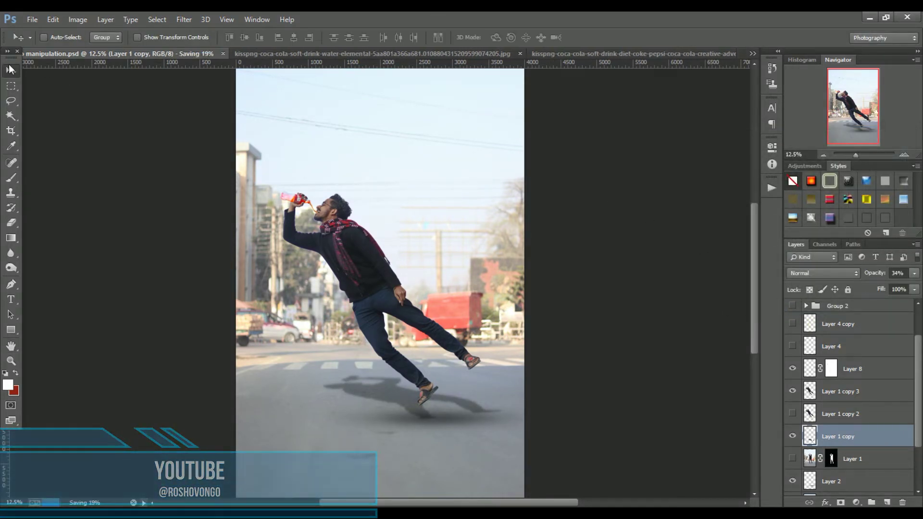
scroll(374, 275, down, 1)
scroll(435, 200, up, 1)
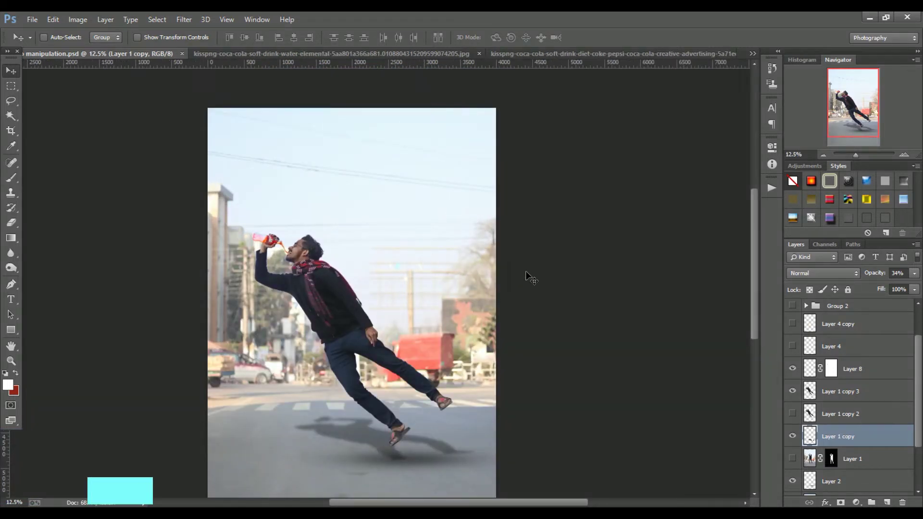
Drag the water-elemental splash into manipulation.psd around the bottle, then open the diet-coke image.
click(363, 54)
mouse_move(321, 267)
mouse_down()
mouse_move(107, 51)
mouse_move(295, 251)
mouse_move(327, 251)
mouse_up()
scroll(296, 251, up, 1)
scroll(295, 252, up, 1)
drag(302, 306, 326, 269)
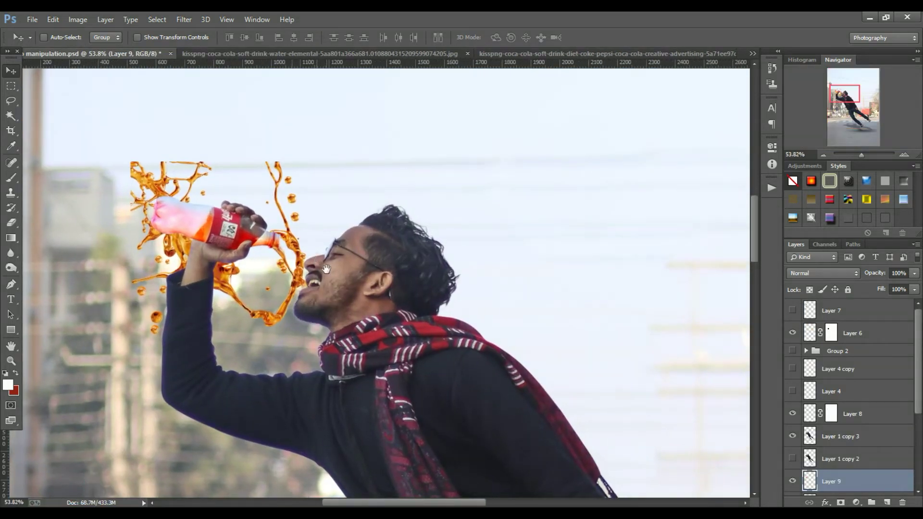
scroll(308, 227, up, 1)
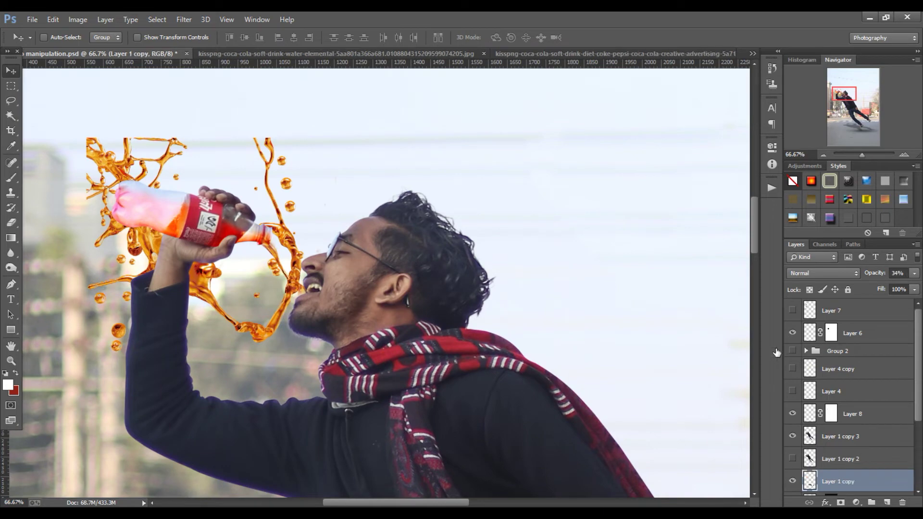
click(276, 52)
click(552, 55)
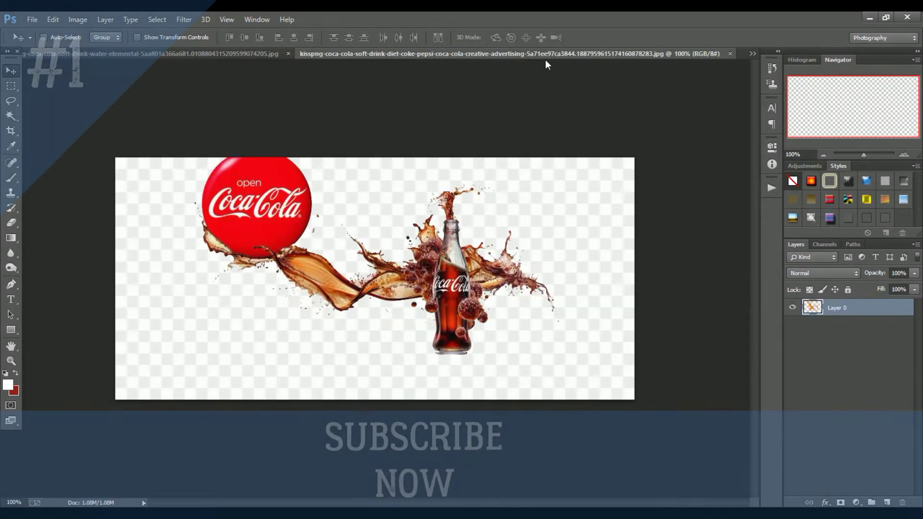
Bring the droplets splash into the photo and scale it down onto the man's mouth.
click(518, 59)
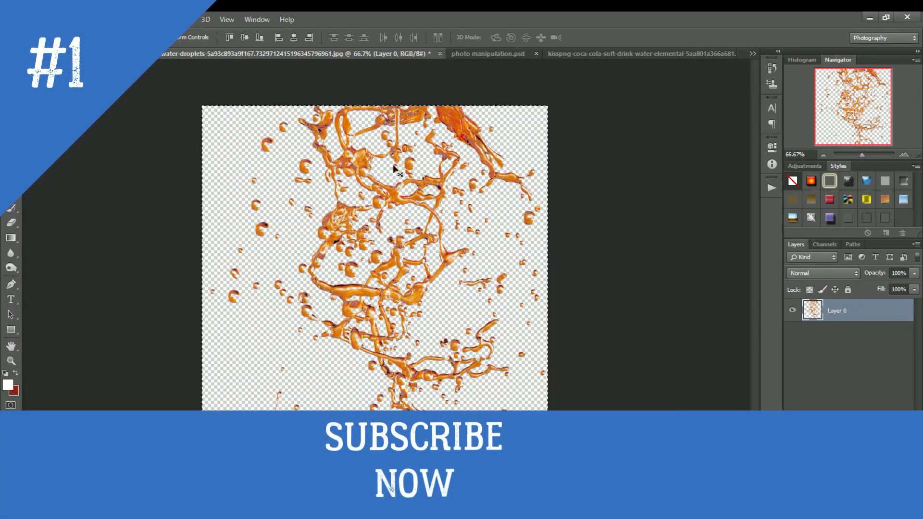
drag(394, 169, 380, 291)
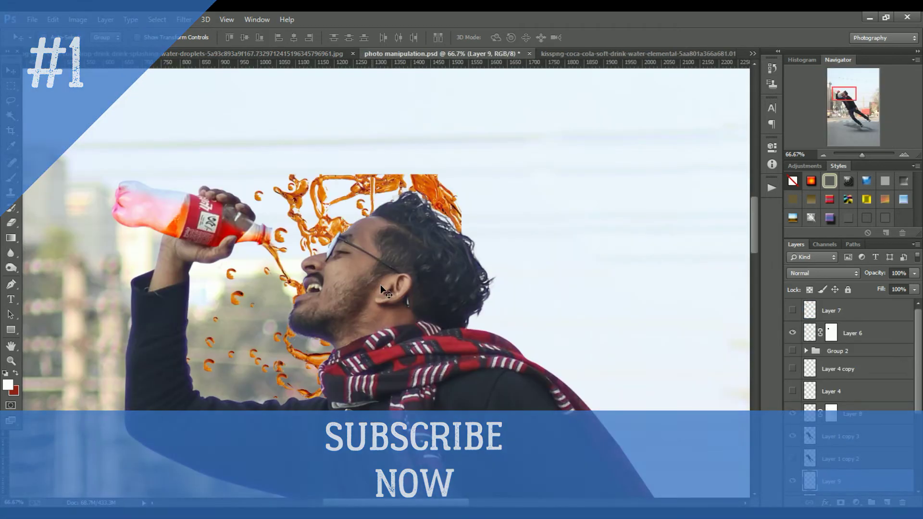
drag(380, 290, 317, 239)
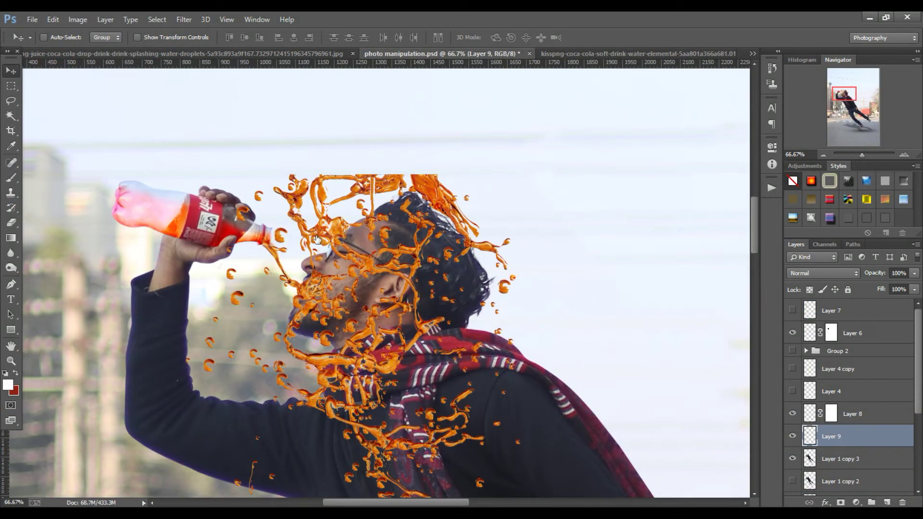
key(ctrl+t)
drag(179, 173, 351, 288)
drag(354, 329, 287, 252)
key(Return)
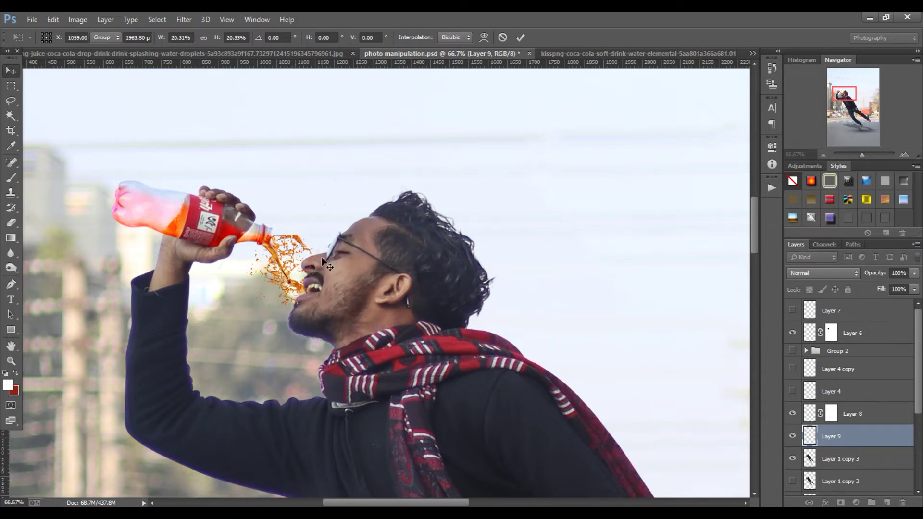
Add a layer mask to the new splash layer for painting.
scroll(321, 256, up, 1)
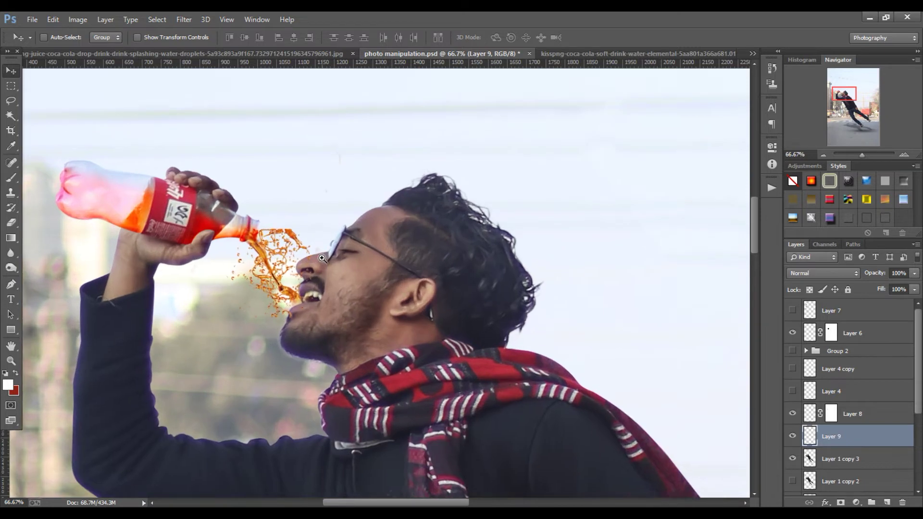
click(841, 502)
key(b)
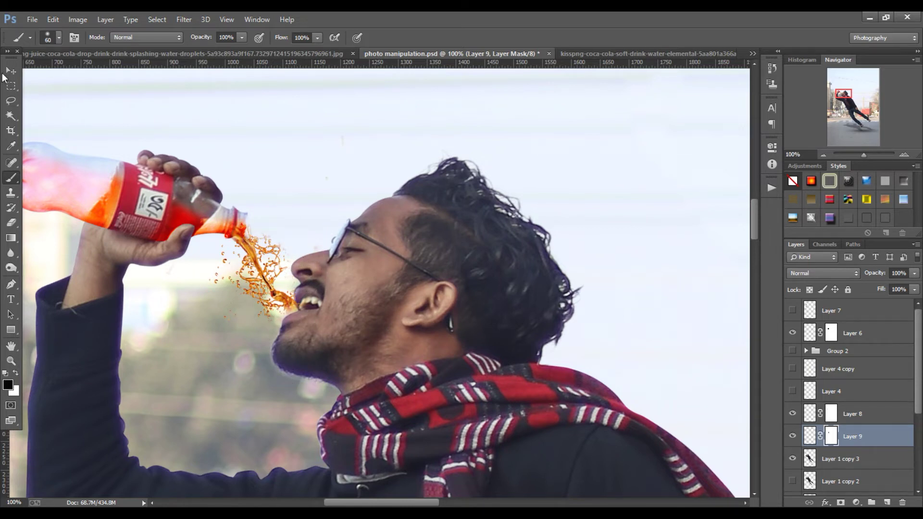
Narrow the Layer 9 splash to about 62% width, rotate it -18.9°, and save.
click(11, 71)
scroll(338, 276, down, 1)
scroll(339, 276, down, 2)
scroll(338, 276, down, 1)
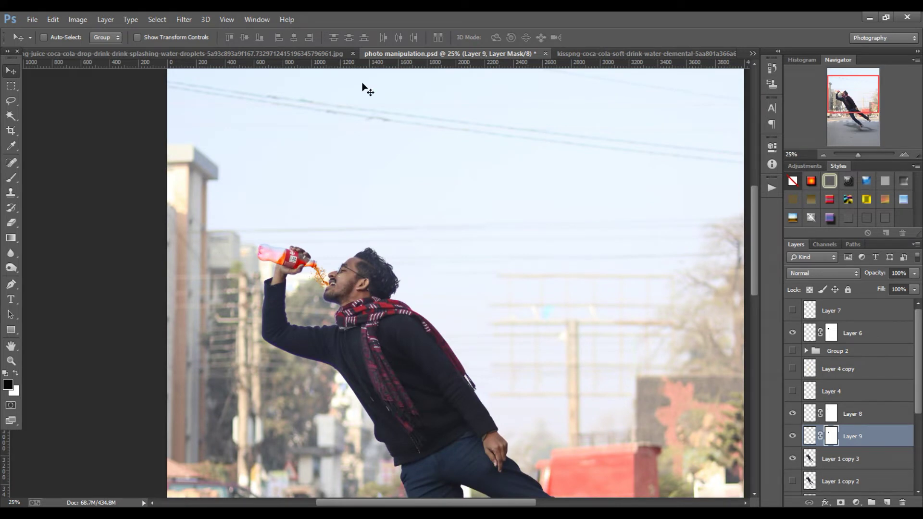
key(ctrl+t)
scroll(309, 233, up, 2)
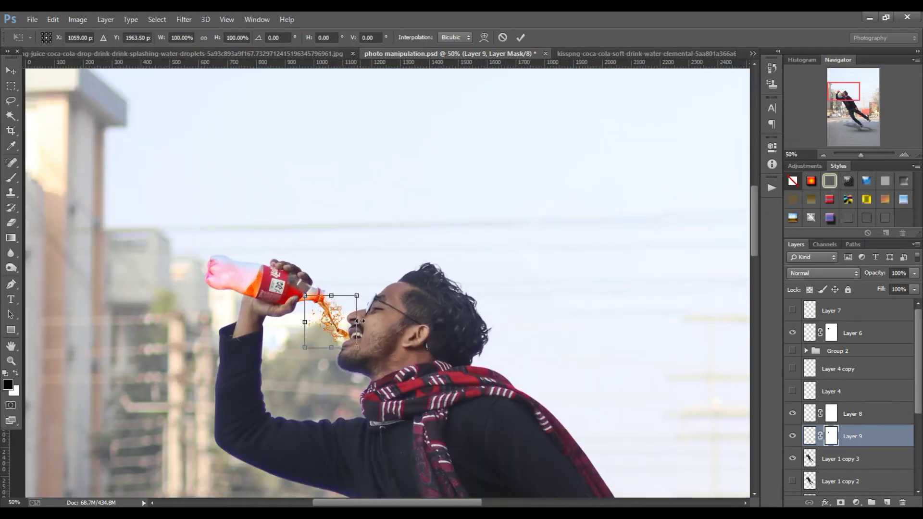
drag(359, 321, 337, 321)
drag(373, 260, 352, 244)
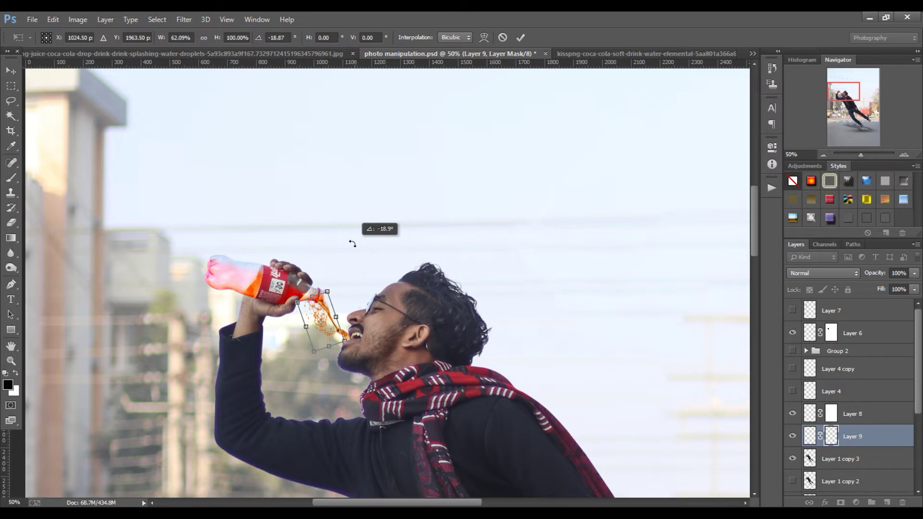
key(Return)
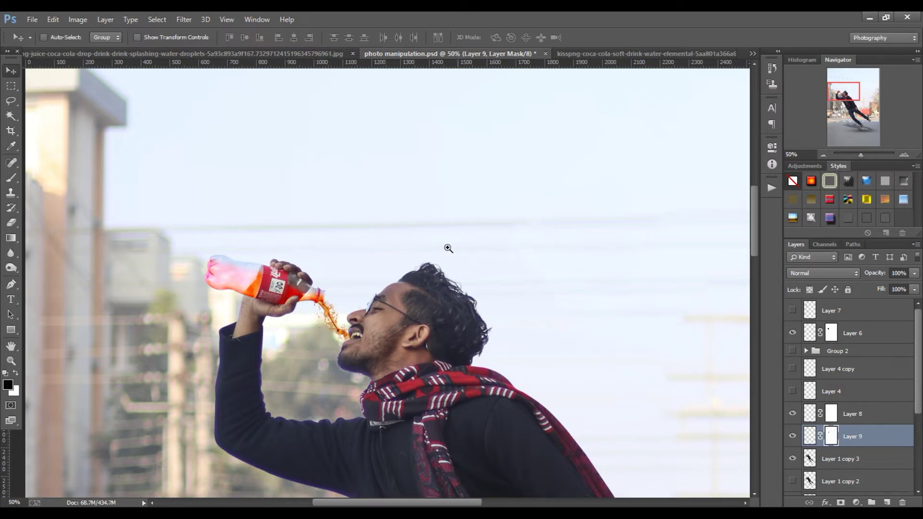
scroll(448, 248, down, 4)
key(ctrl+s)
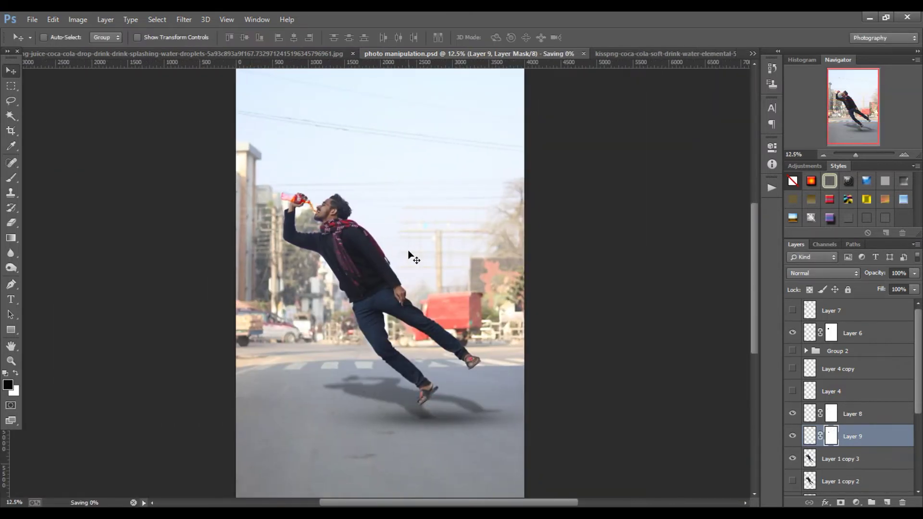
Run Camera Raw Filter on Background copy 2 and drop Highlights to -100.
scroll(408, 255, down, 1)
scroll(391, 247, up, 1)
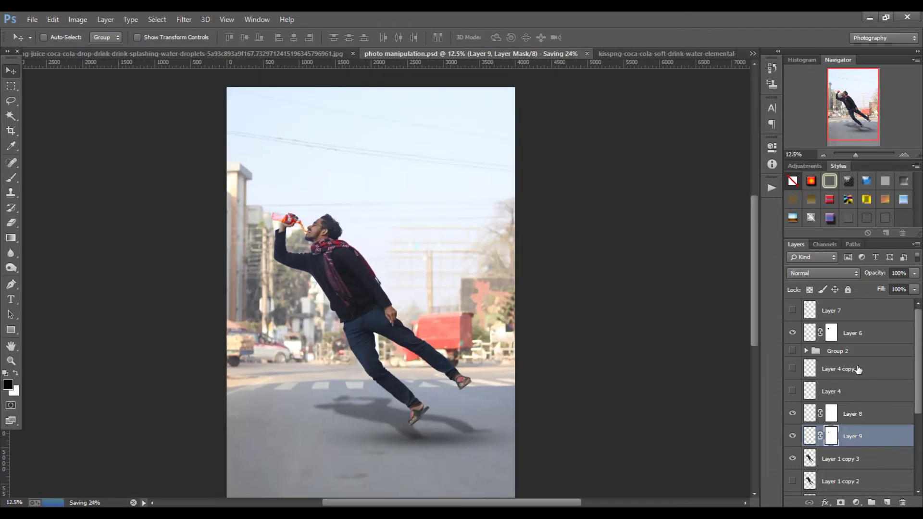
scroll(841, 473, down, 4)
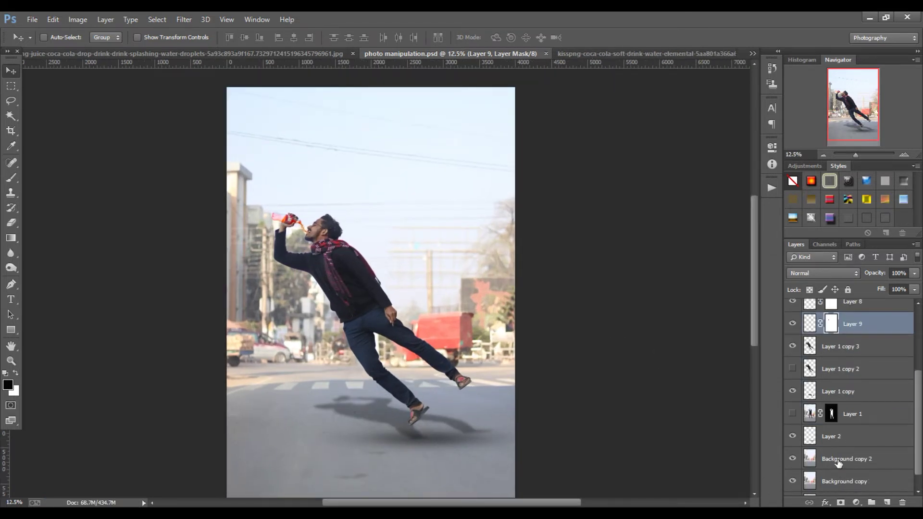
click(843, 454)
click(179, 23)
click(214, 85)
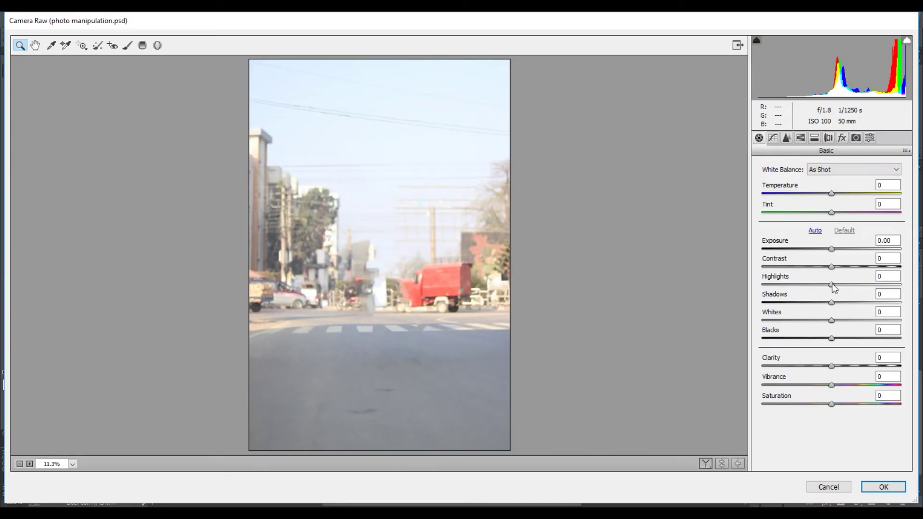
drag(832, 285, 745, 283)
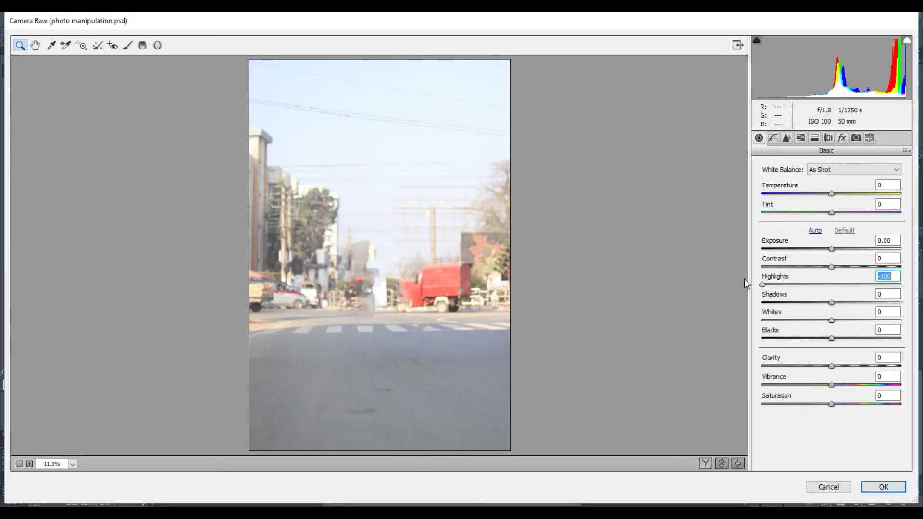
Darken the background's shadows, add vibrance, shift calibration blues toward cyan and boost reds and greens.
drag(831, 303, 807, 303)
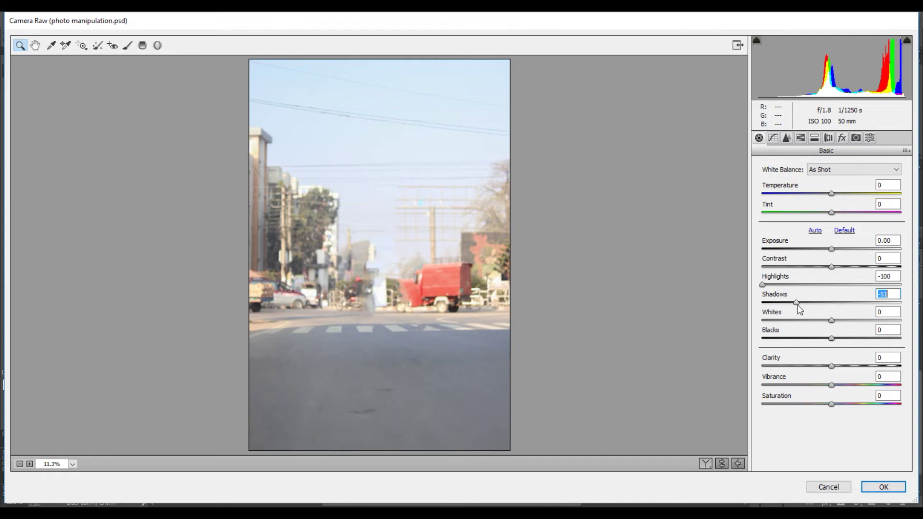
mouse_move(832, 385)
mouse_down()
mouse_move(897, 385)
mouse_move(835, 386)
mouse_up()
click(843, 138)
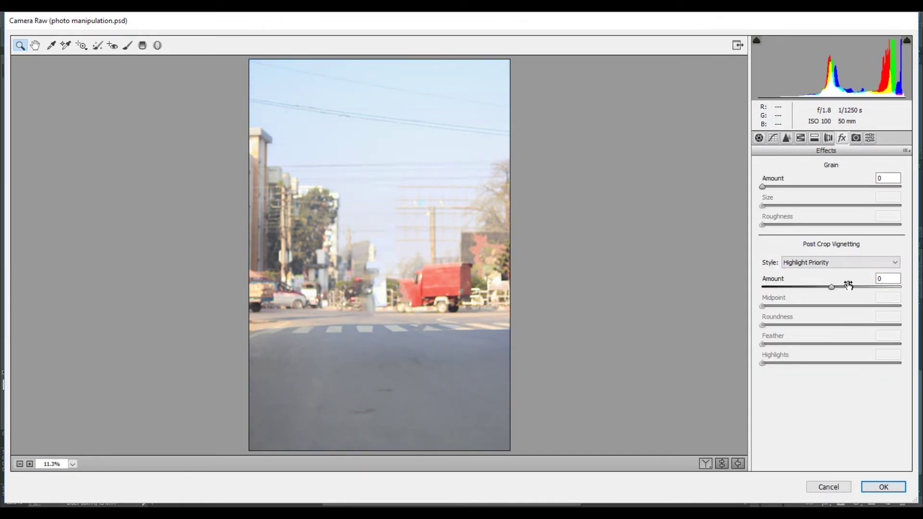
mouse_move(831, 355)
mouse_down()
mouse_move(788, 356)
mouse_move(799, 357)
mouse_up()
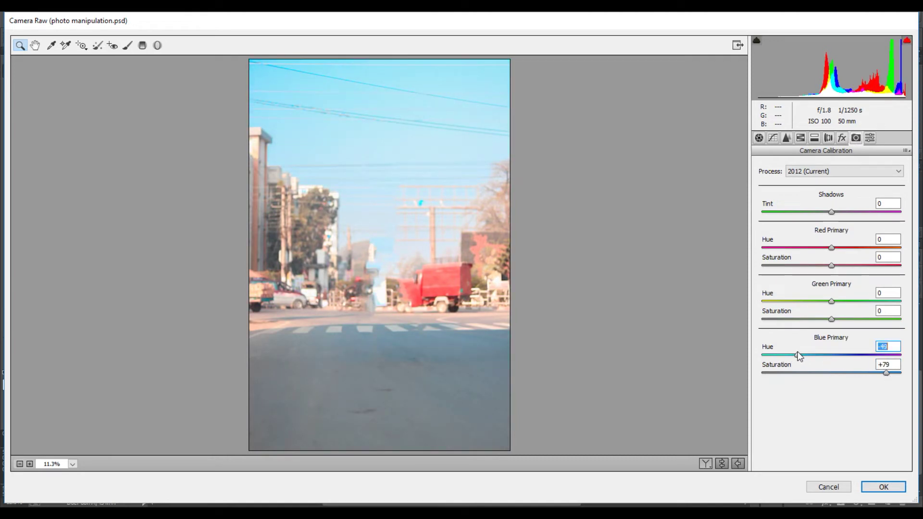
drag(845, 267, 865, 281)
drag(831, 319, 852, 321)
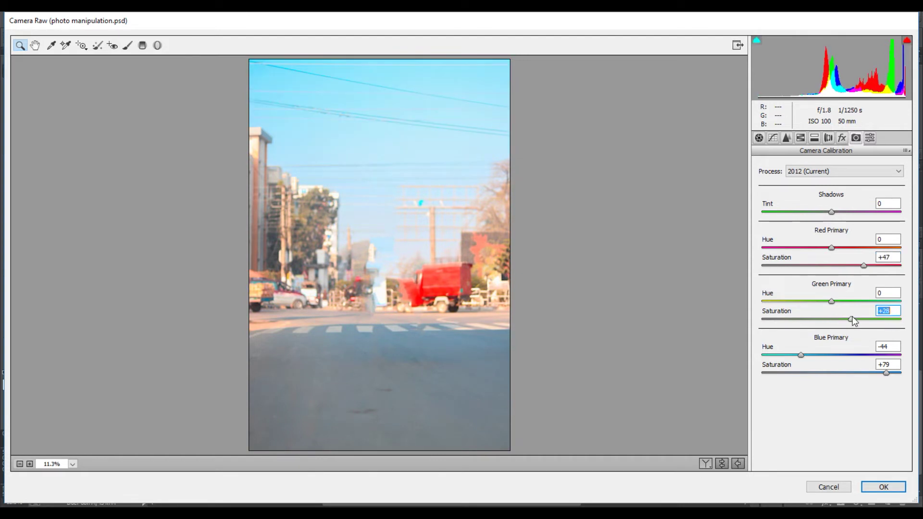
Add a bottom-up graduated filter that brightens and warms the road, and apply the grade.
click(143, 45)
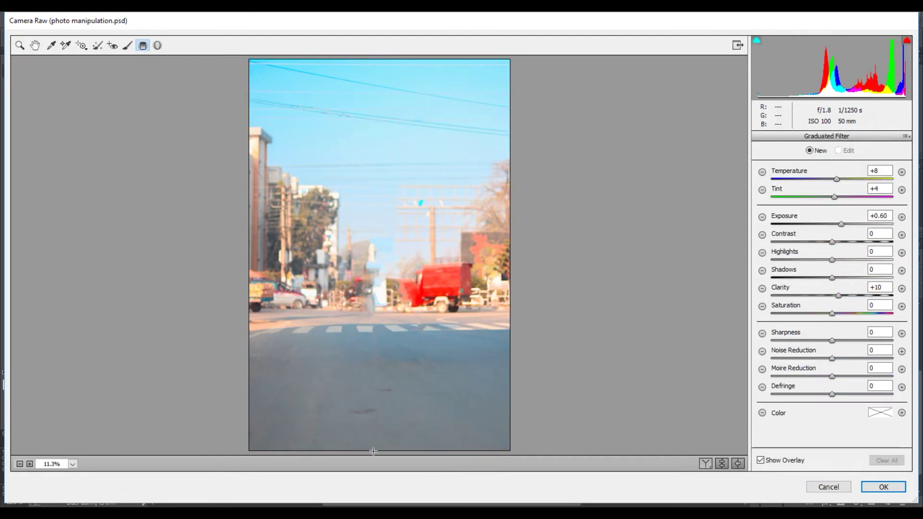
drag(374, 450, 374, 234)
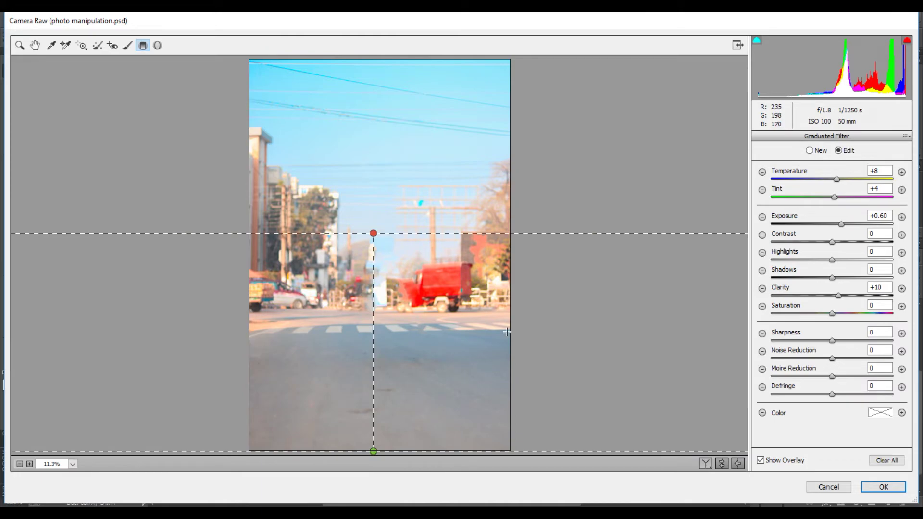
click(876, 486)
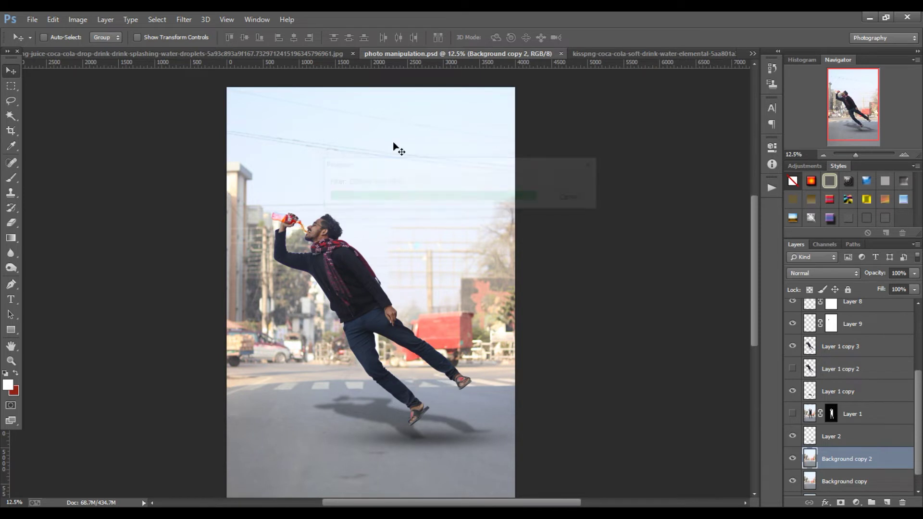
Zoom out and move the shadow layer, Layer 2, down and to the right.
ctrl+alt+click(407, 173)
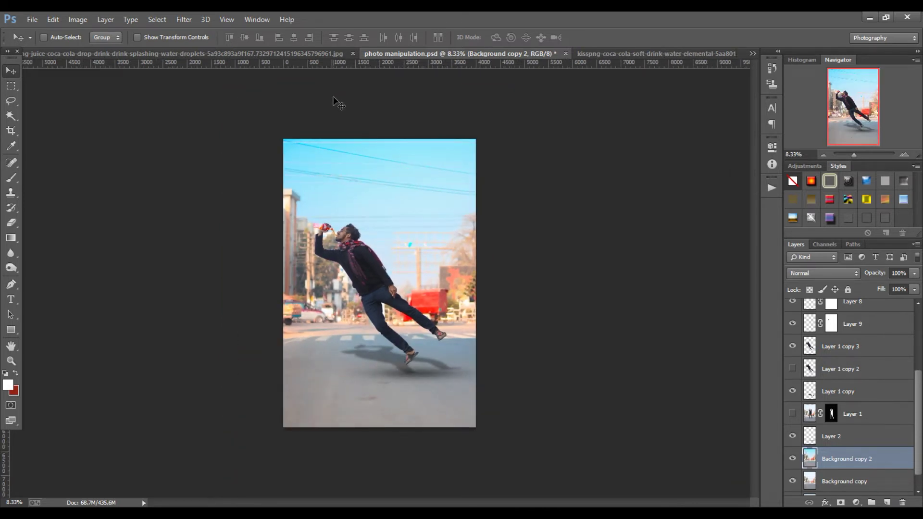
scroll(797, 418, down, 1)
click(832, 417)
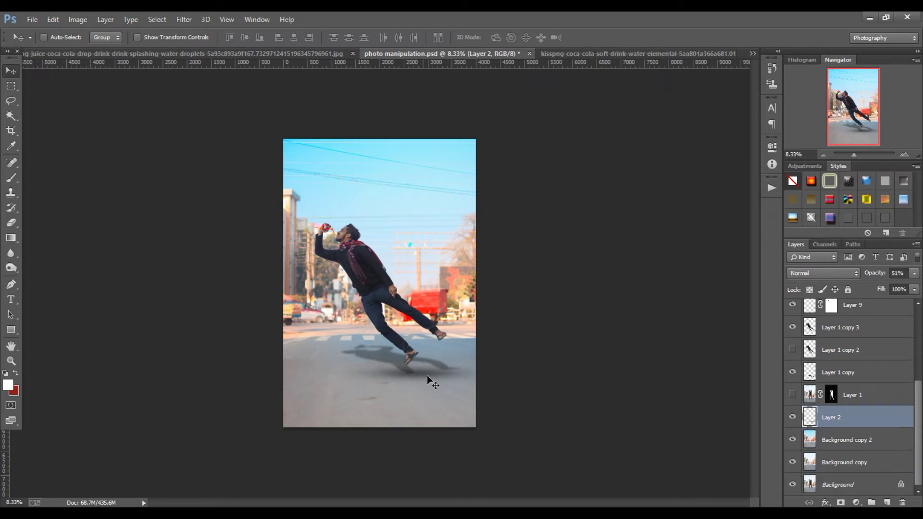
drag(418, 380, 479, 389)
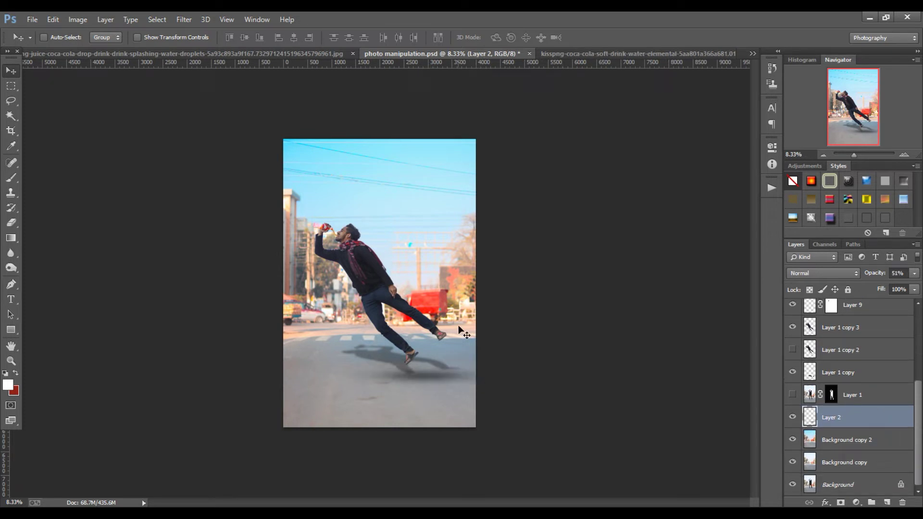
ctrl+click(363, 232)
Save the document and open Camera Raw on the man's layer, Layer 1 copy 3.
key(ctrl+s)
ctrl+alt+click(398, 282)
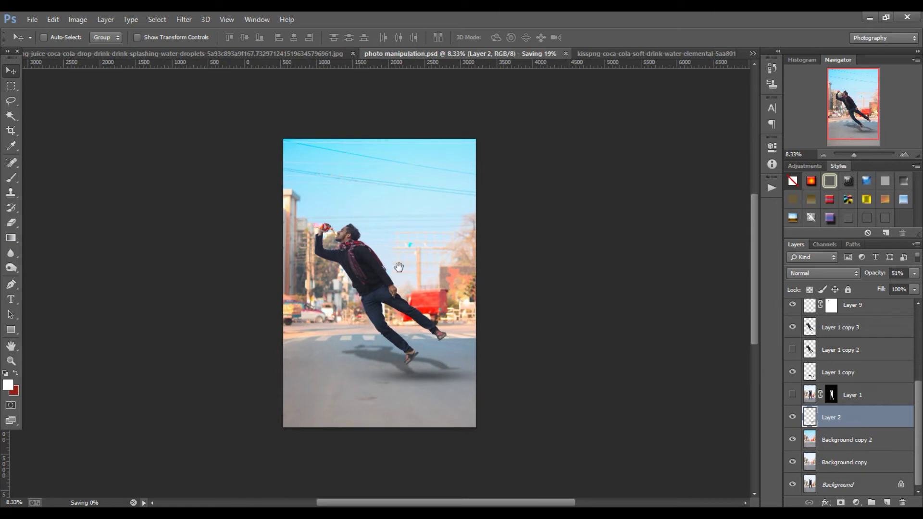
click(838, 331)
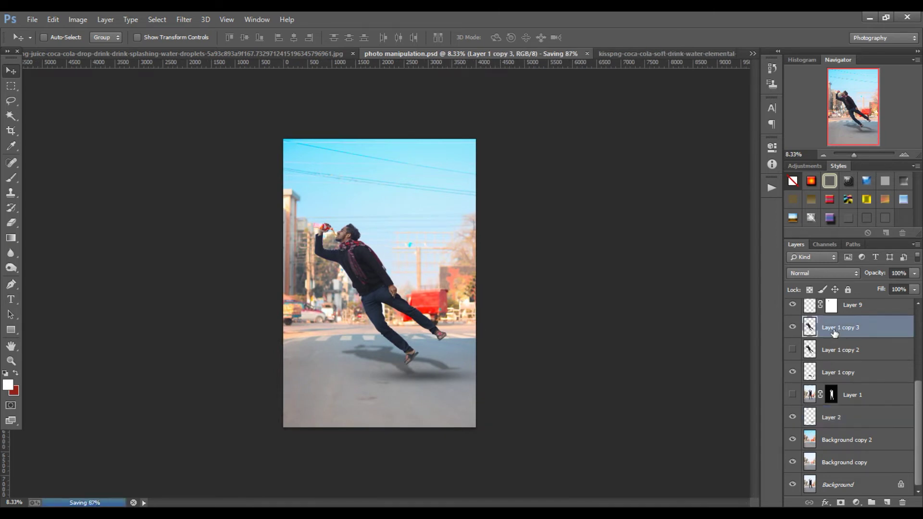
key(ctrl+shift+a)
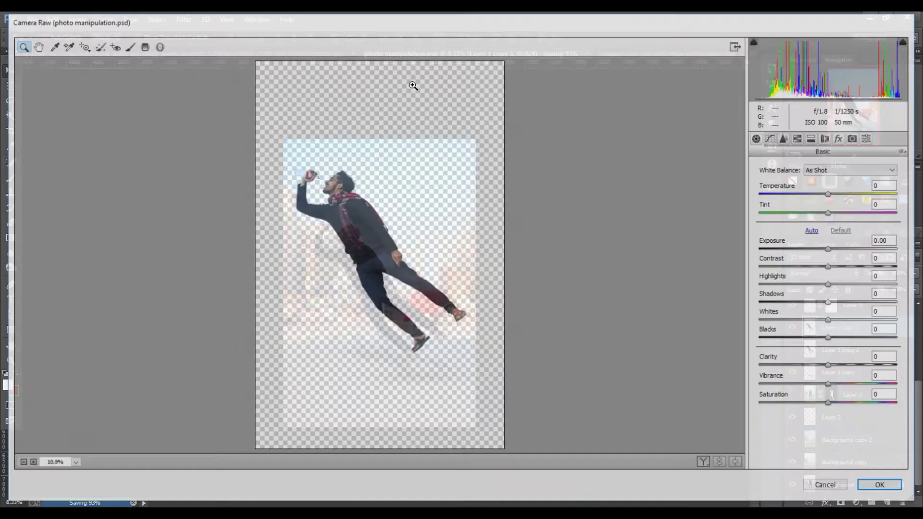
Lower the man's highlights, raise his blue saturation and shift his blues toward cyan.
mouse_move(831, 284)
mouse_down()
mouse_move(823, 287)
mouse_move(848, 302)
mouse_up()
click(801, 138)
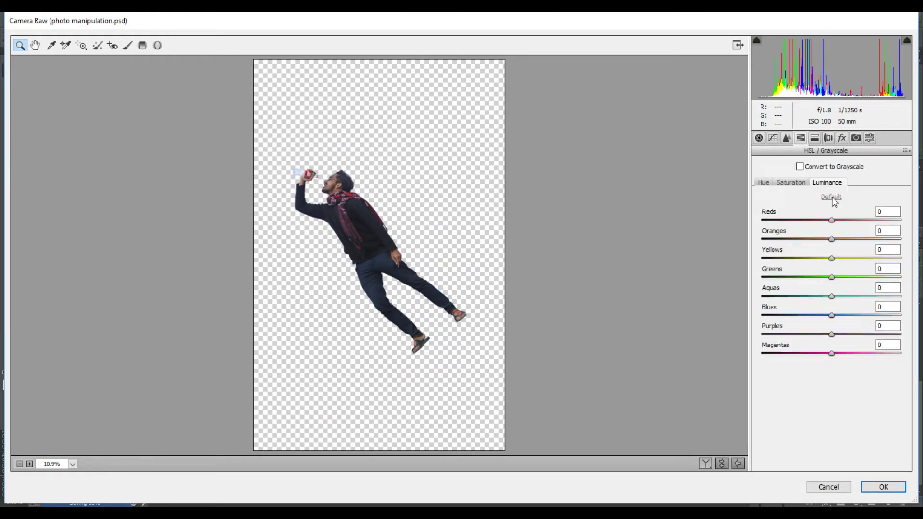
click(856, 138)
click(857, 373)
drag(832, 355, 807, 354)
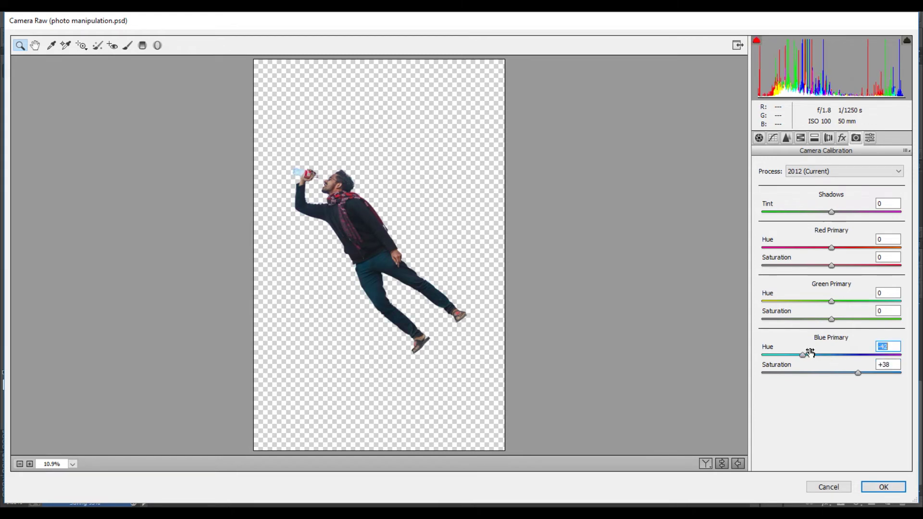
Brighten the man's exposure, add a little clarity, deepen the blacks and apply the grade.
click(759, 139)
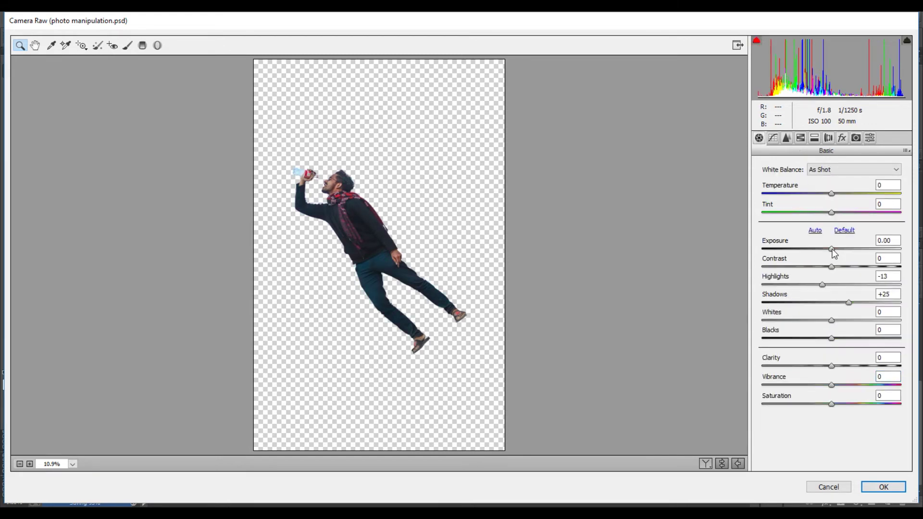
click(835, 249)
drag(844, 365, 846, 365)
drag(831, 339, 823, 339)
click(883, 486)
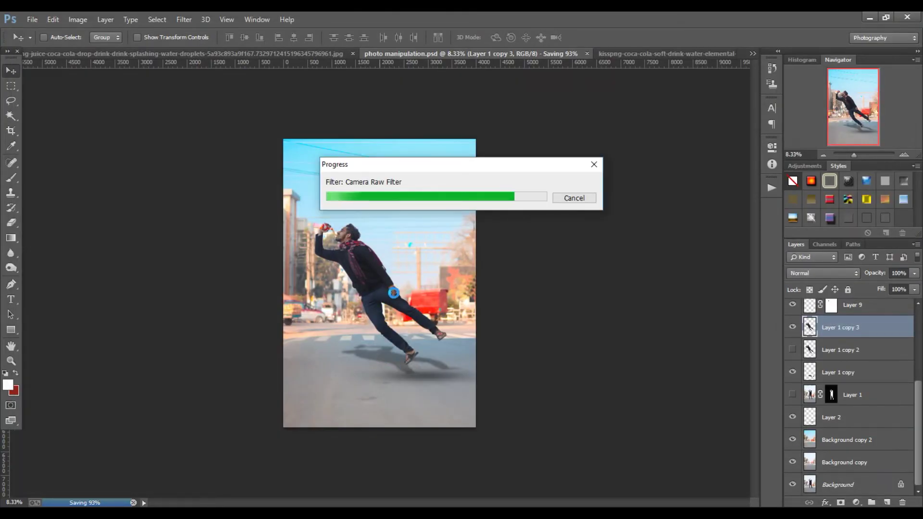
Zoom in on the bottle and toggle Layers 6 and 8 to compare the splash and bottle colour.
ctrl+click(326, 202)
drag(326, 201, 404, 270)
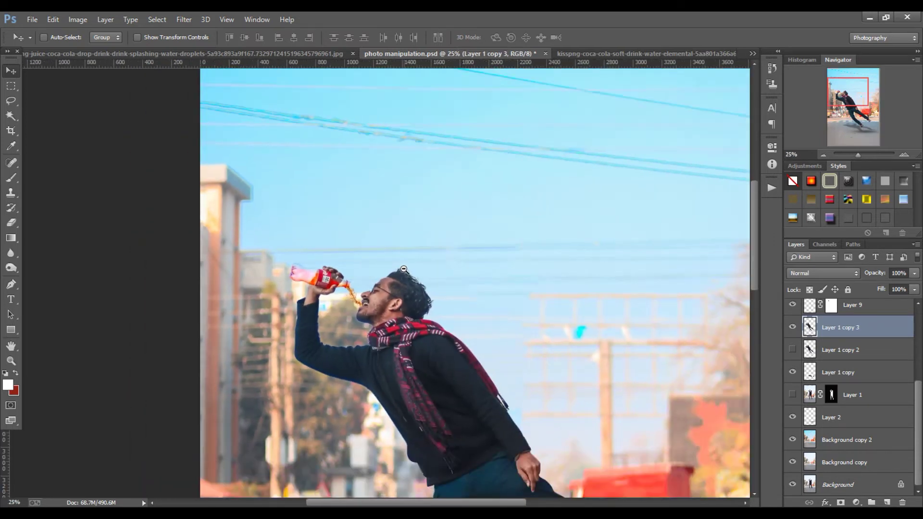
alt+click(404, 269)
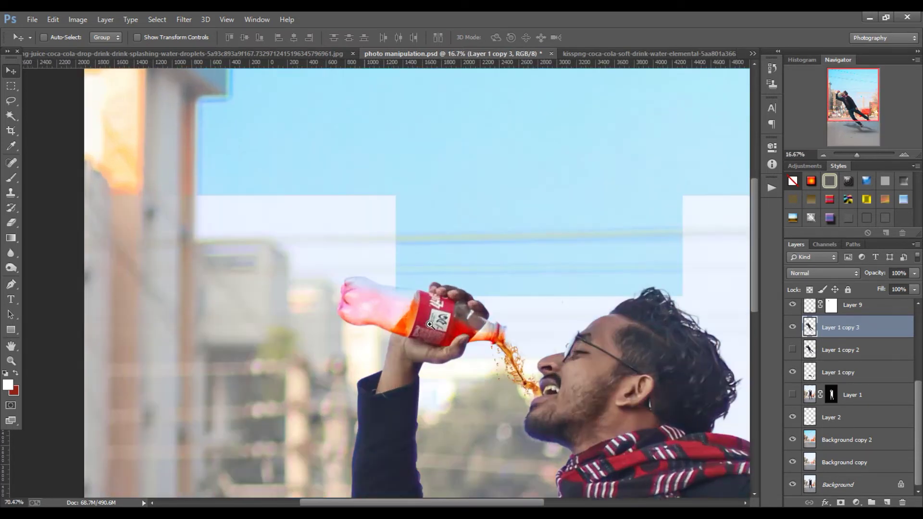
mouse_move(370, 289)
mouse_down()
mouse_move(427, 305)
mouse_move(375, 265)
mouse_up()
scroll(834, 385, up, 3)
click(792, 333)
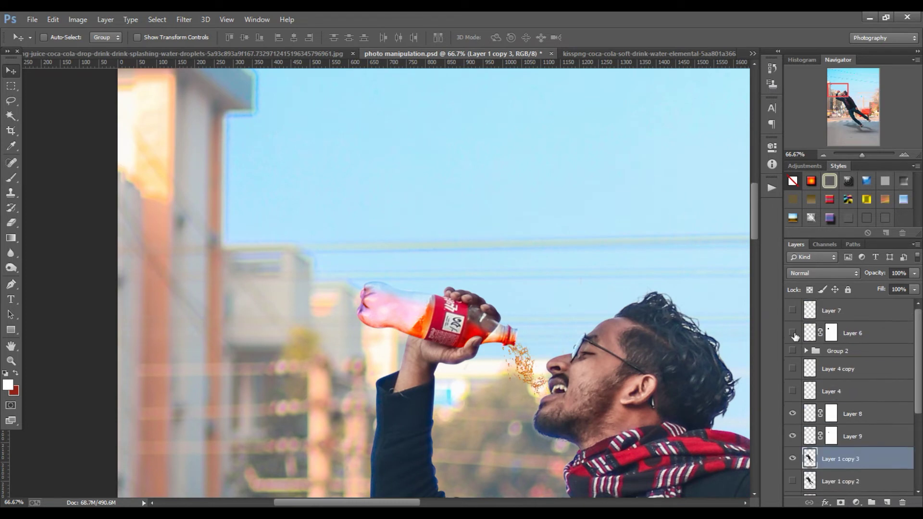
click(793, 333)
click(792, 413)
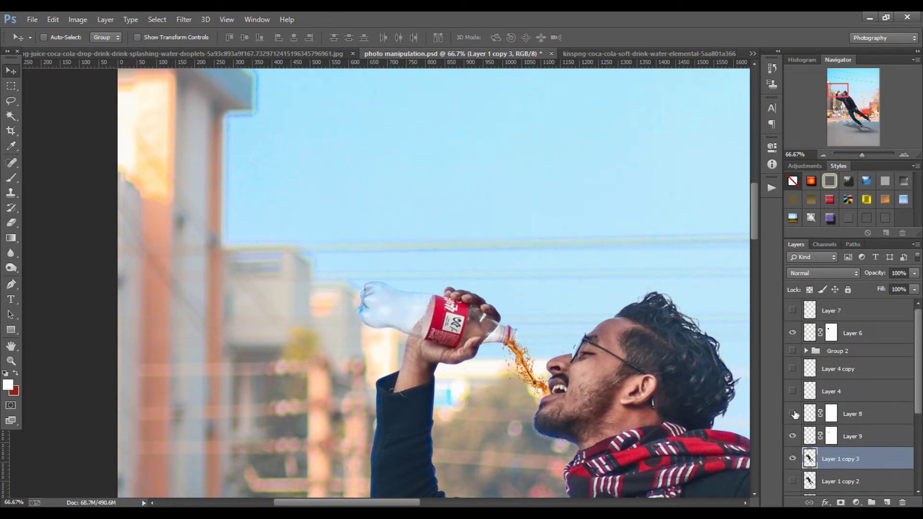
click(850, 413)
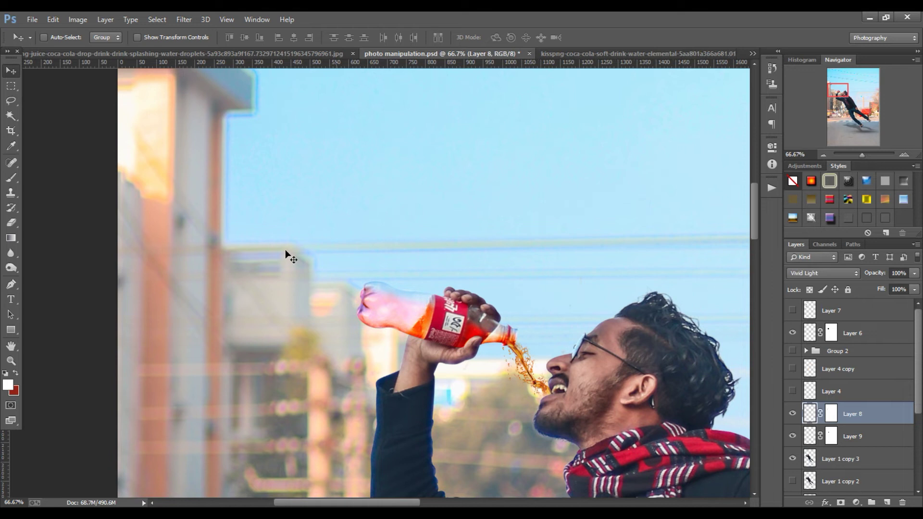
Paint black with a larger brush on Layer 8's mask over the bottle's left end.
click(11, 178)
drag(340, 293, 418, 295)
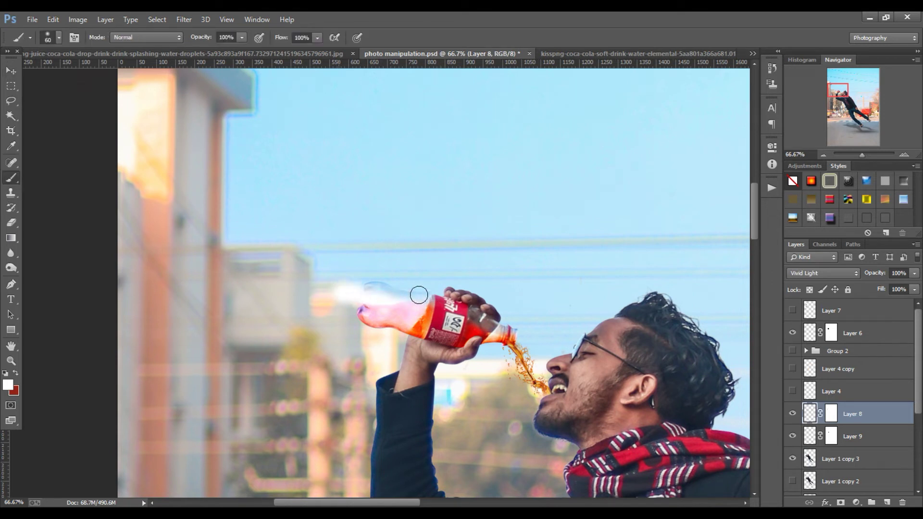
click(837, 409)
key(ctrl+z)
key(d)
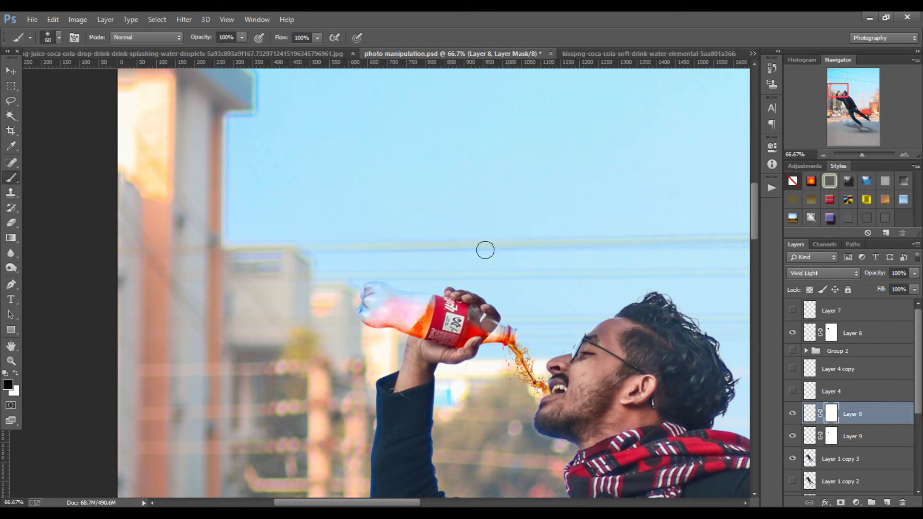
key(bracketright)
drag(370, 308, 466, 305)
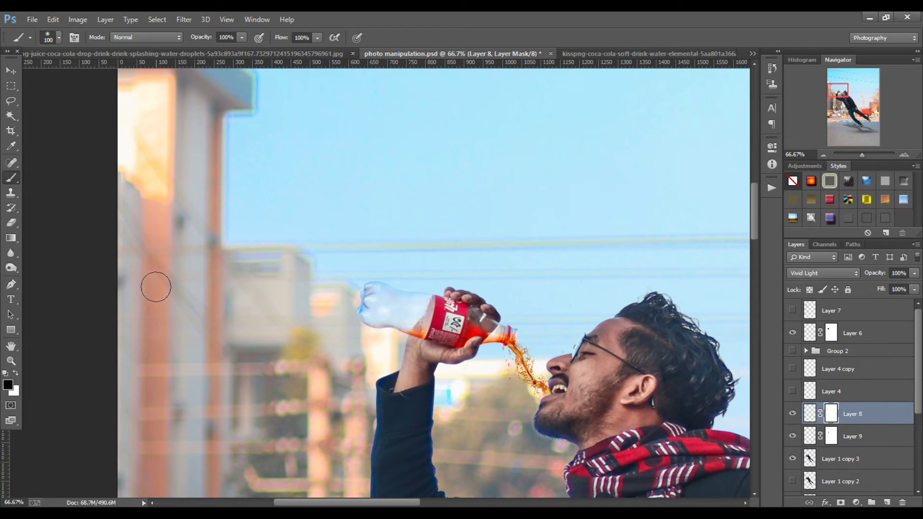
Check the cleaned bottle at different zooms, save, and select Layer 1 copy.
click(3, 71)
scroll(259, 223, down, 4)
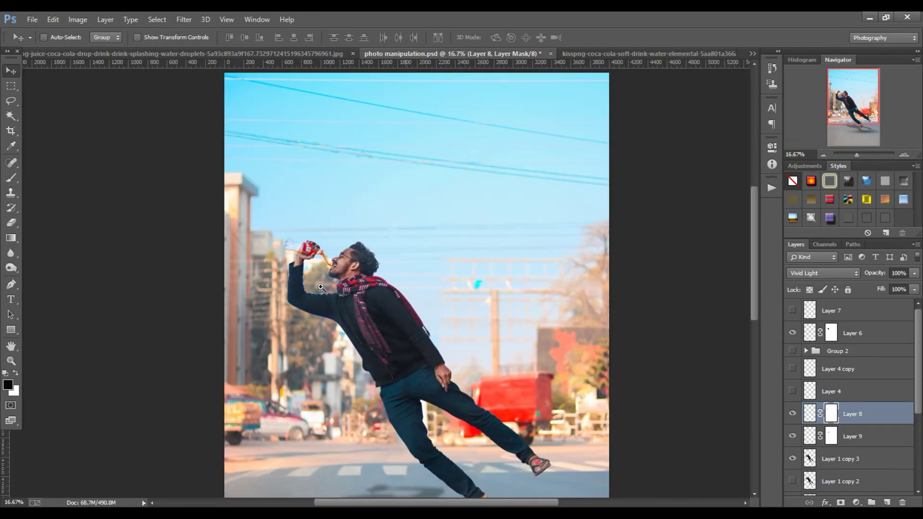
mouse_move(322, 288)
mouse_down()
mouse_move(431, 350)
mouse_move(407, 313)
mouse_up()
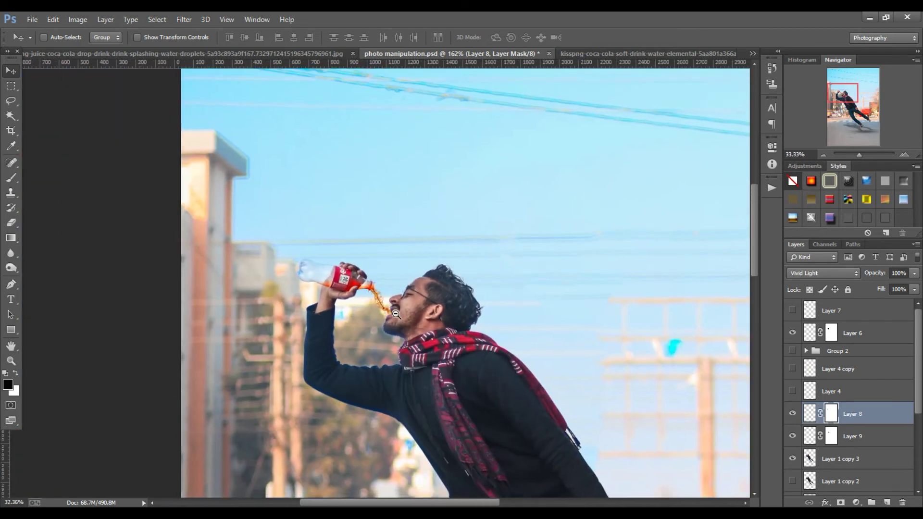
drag(407, 312, 365, 267)
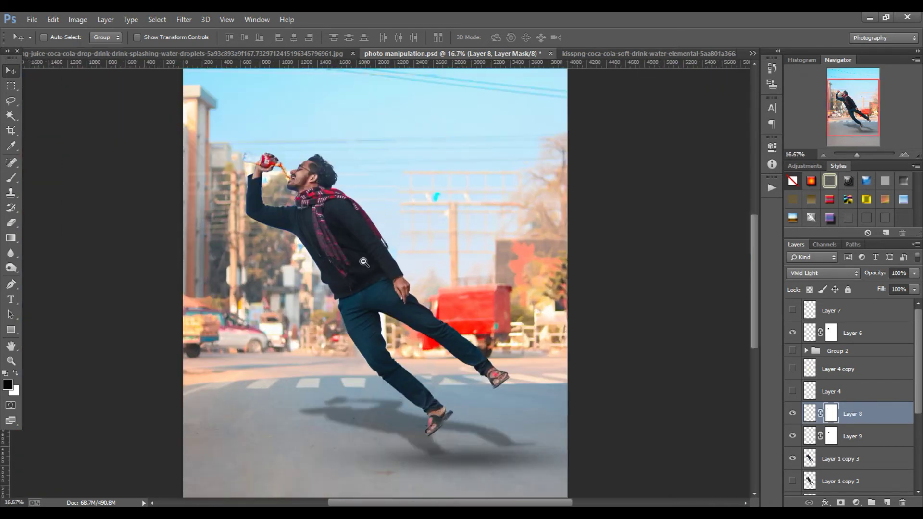
key(ctrl+s)
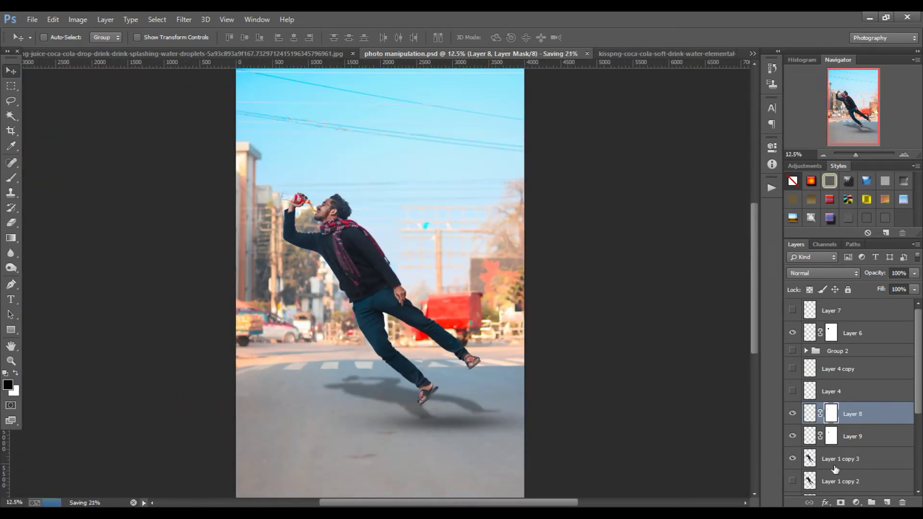
click(834, 459)
scroll(835, 459, down, 2)
Lower Layer 1 copy's fill to 69% and add a new layer above Layer 6.
drag(914, 289, 896, 302)
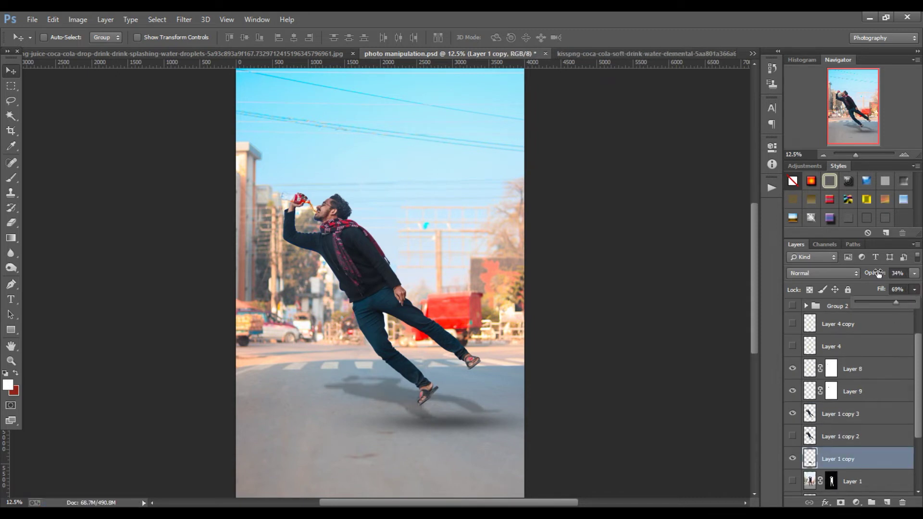
scroll(838, 369, up, 2)
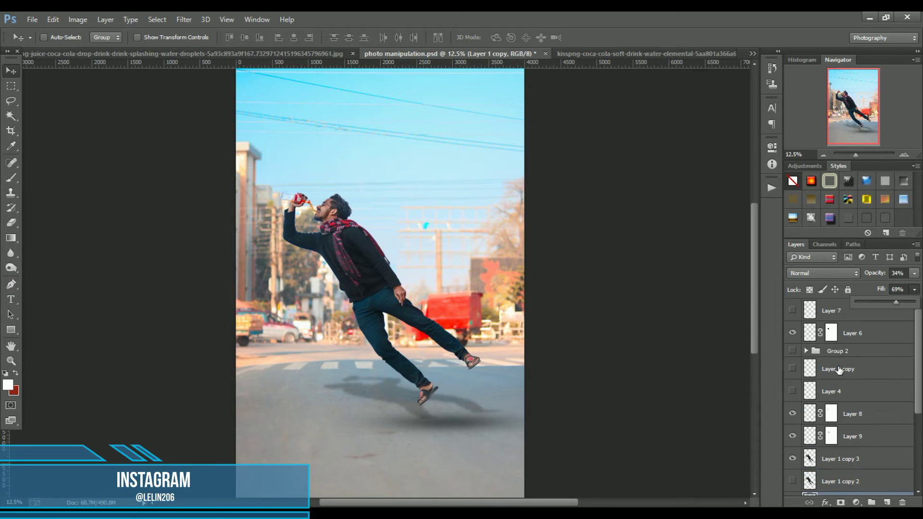
click(853, 339)
click(887, 503)
Stamp the merged composite onto Layer 10 with Apply Image and open it in Camera Raw.
click(77, 19)
click(90, 187)
click(548, 152)
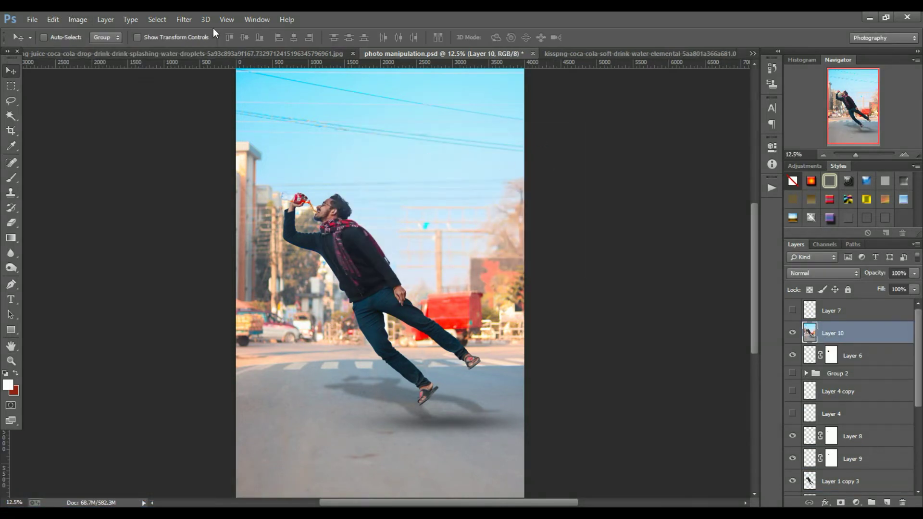
click(184, 20)
click(221, 86)
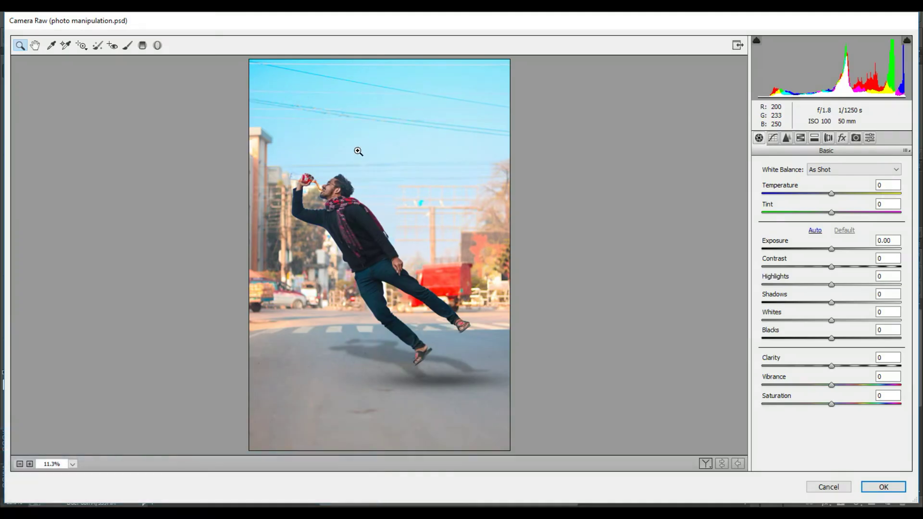
Add a rotated radial filter at -0.70 exposure, enlarged beyond the photo edges.
key(j)
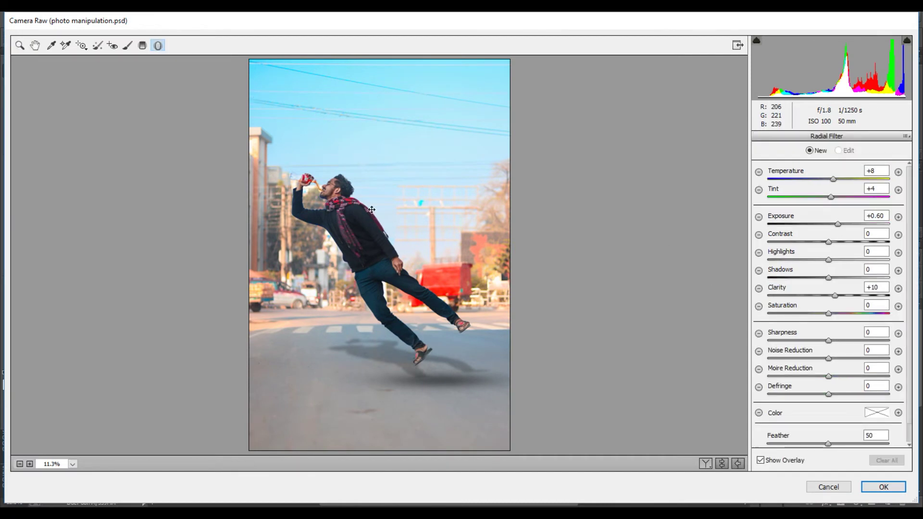
double_click(371, 209)
double_click(837, 224)
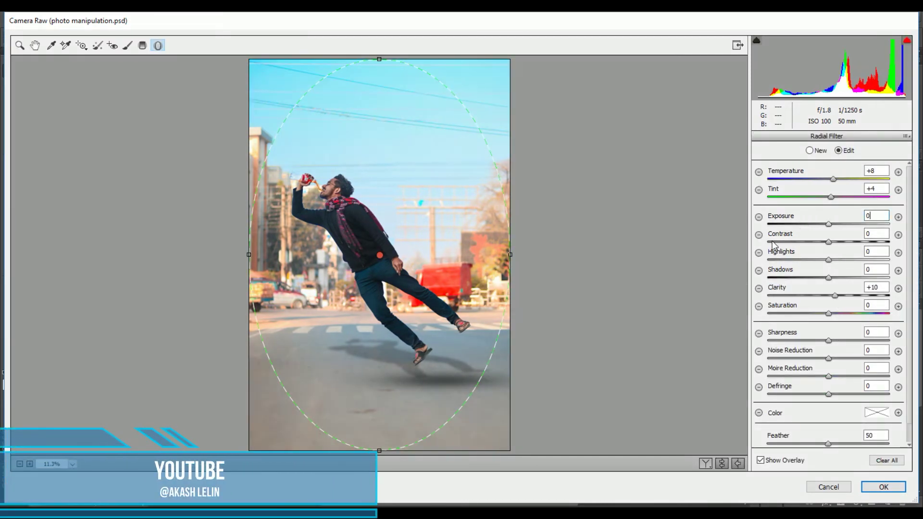
drag(829, 224, 818, 224)
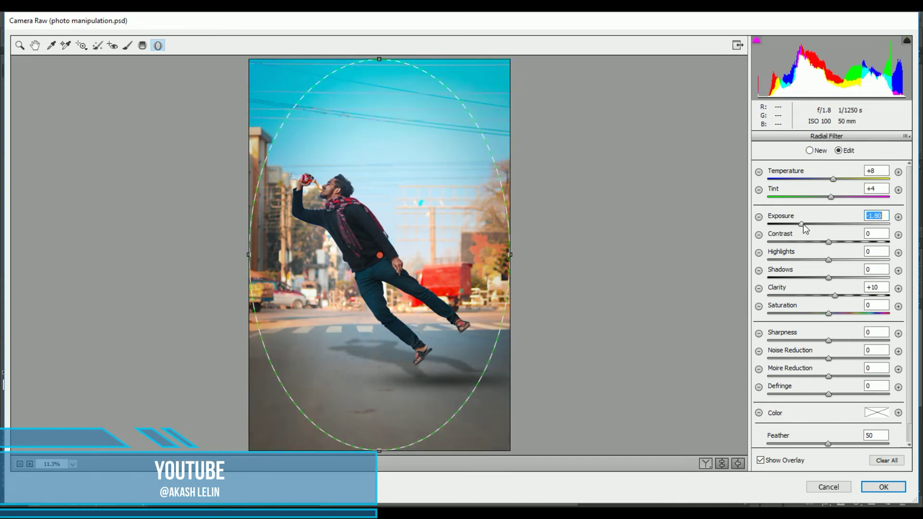
drag(457, 72, 305, 35)
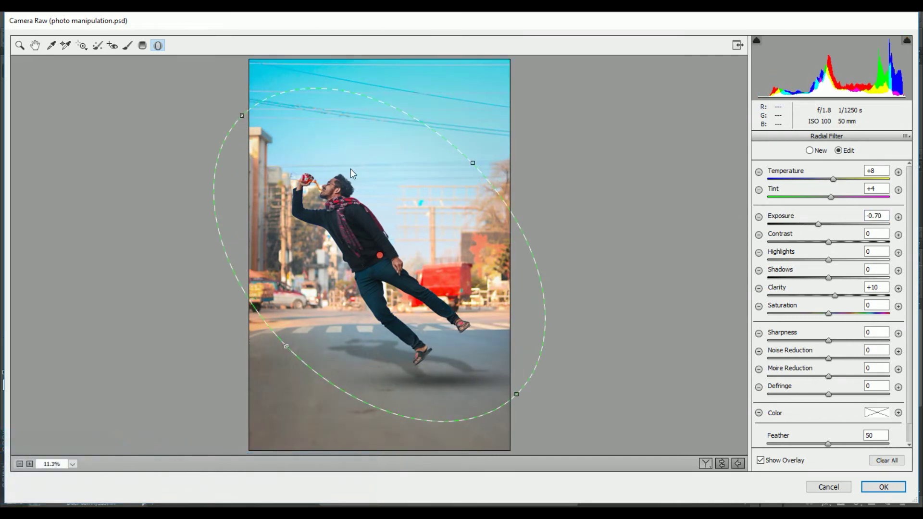
drag(516, 393, 586, 475)
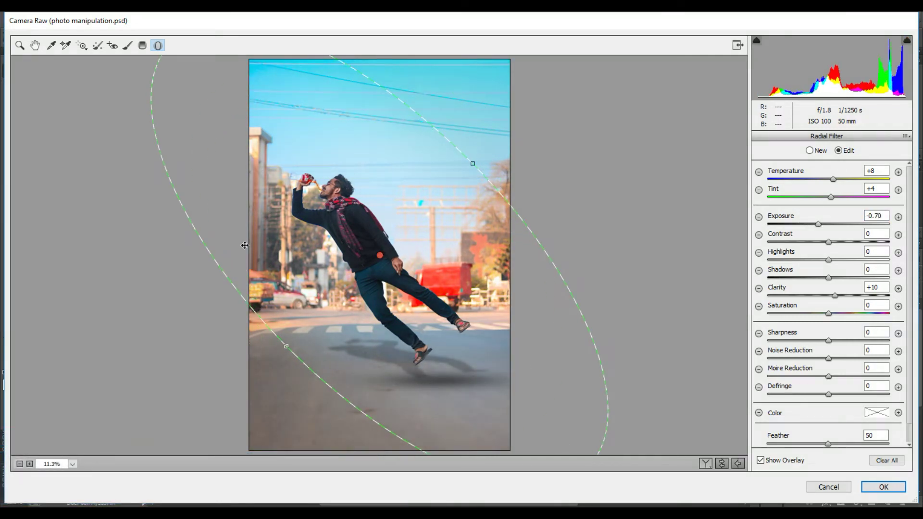
Set Clarity +34, Exposure +0.30 and Temperature +3 in the basic adjustments.
click(19, 45)
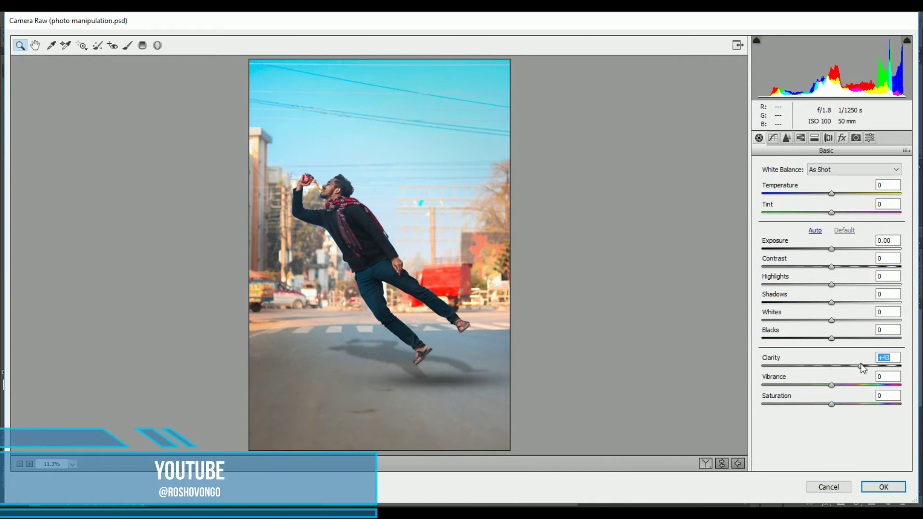
drag(862, 366, 903, 366)
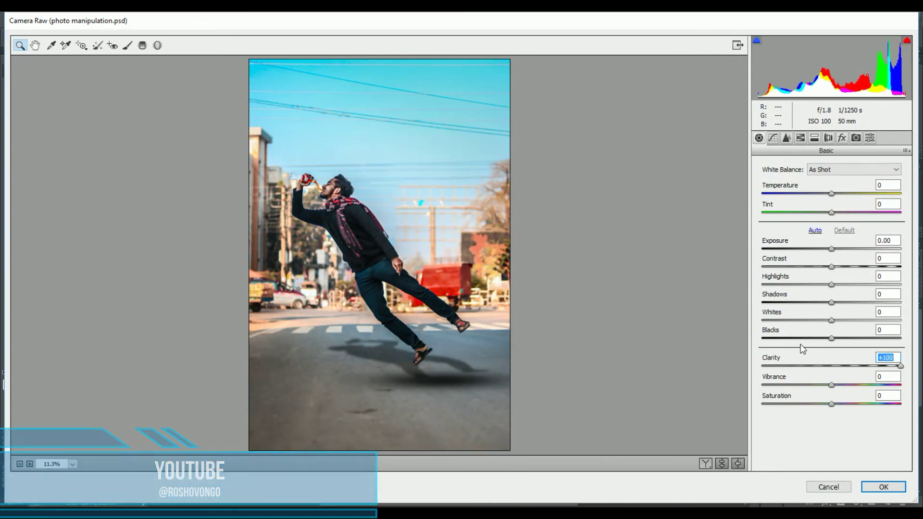
text(0)
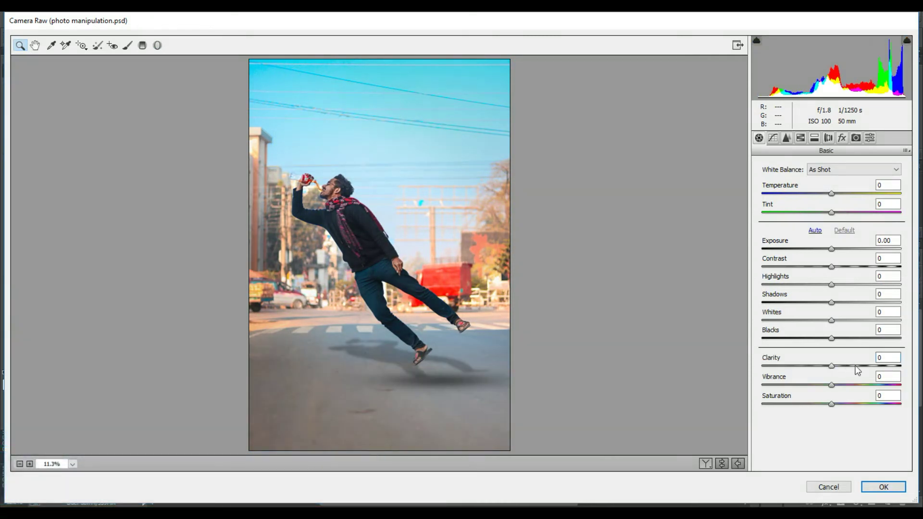
click(855, 367)
click(839, 250)
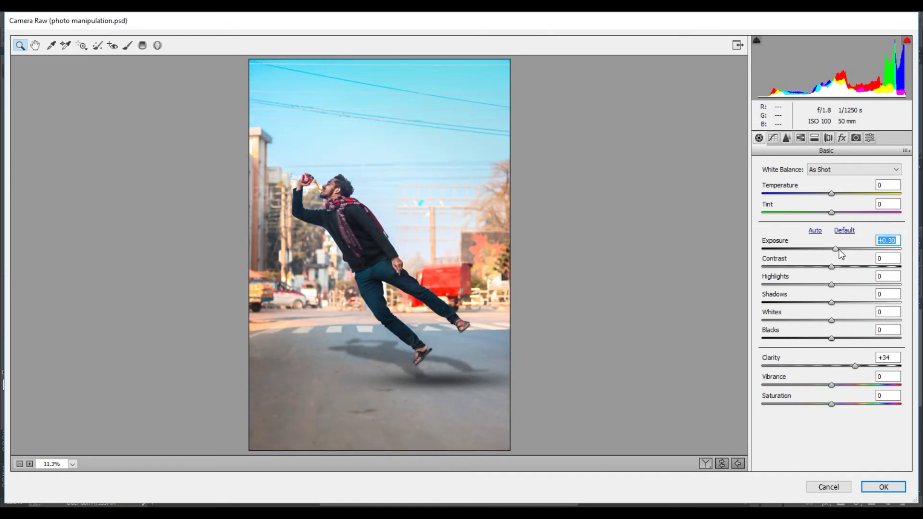
click(835, 193)
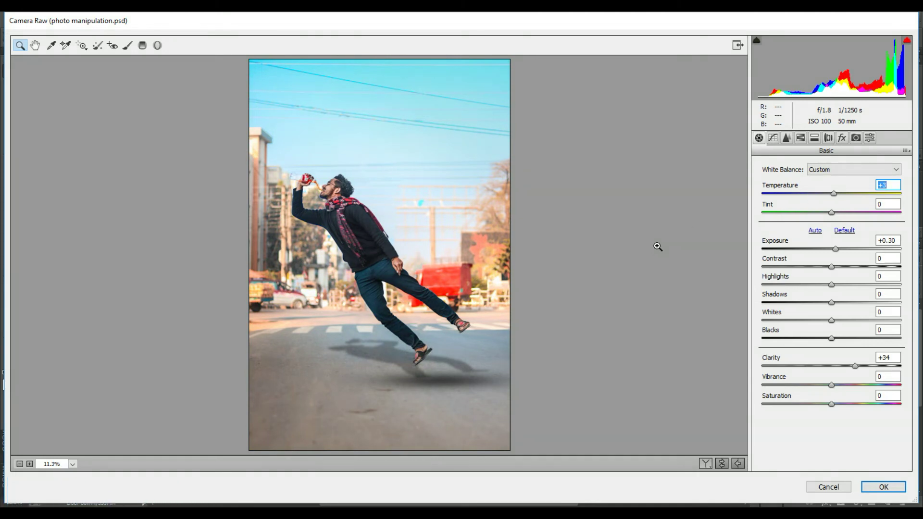
Settle the tint at +9 while checking the preview, then apply the grade to Layer 10.
click(382, 239)
alt+click(358, 210)
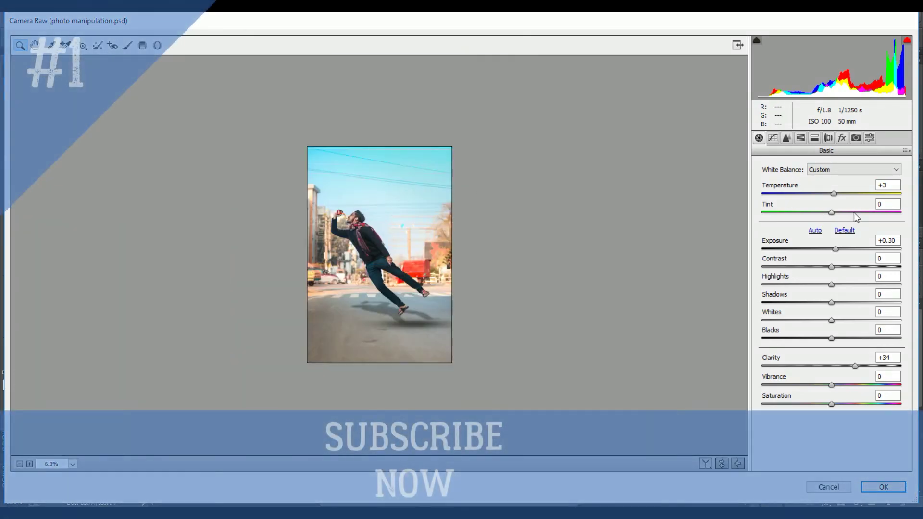
click(854, 213)
click(399, 145)
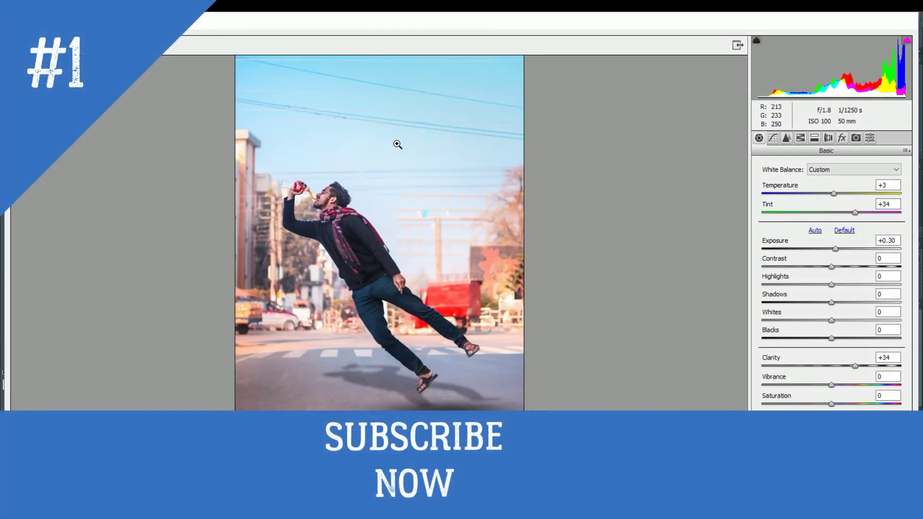
click(838, 213)
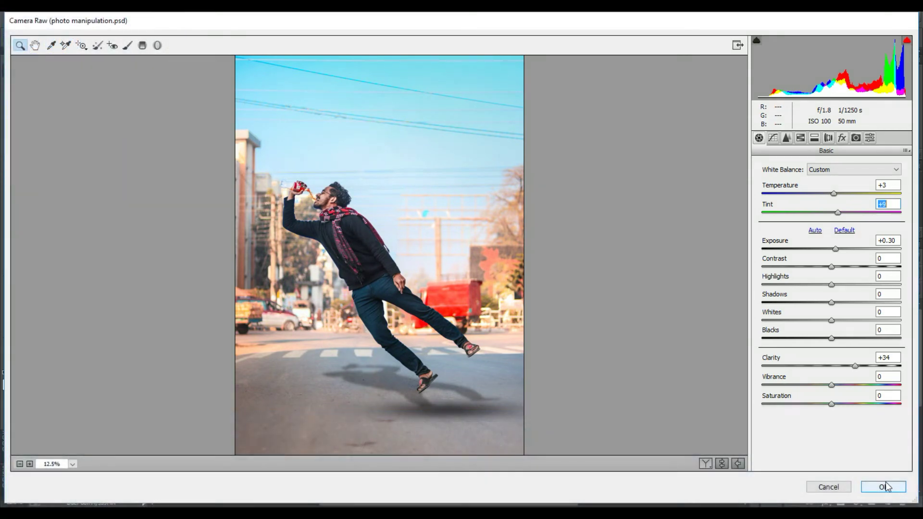
click(886, 486)
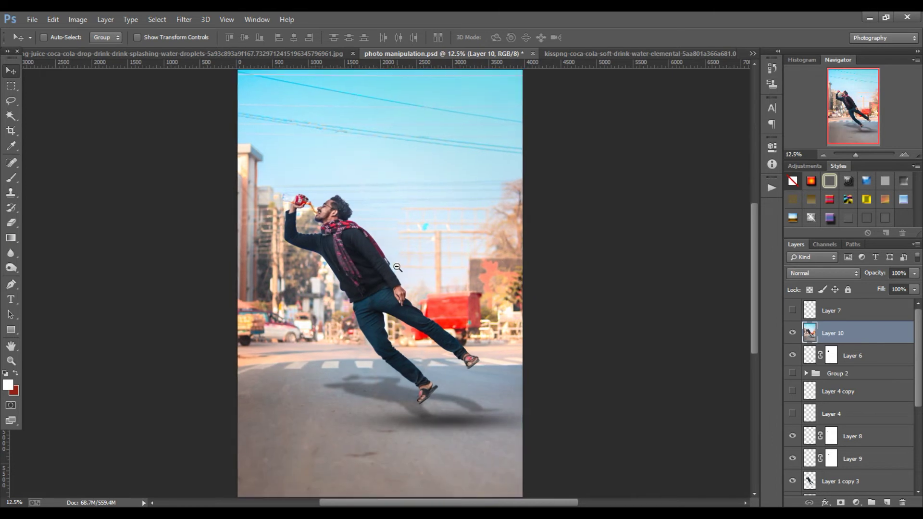
Flip Layer 1 copy vertically and rotate it down toward the ground as a shadow.
alt+click(397, 267)
ctrl+click(404, 242)
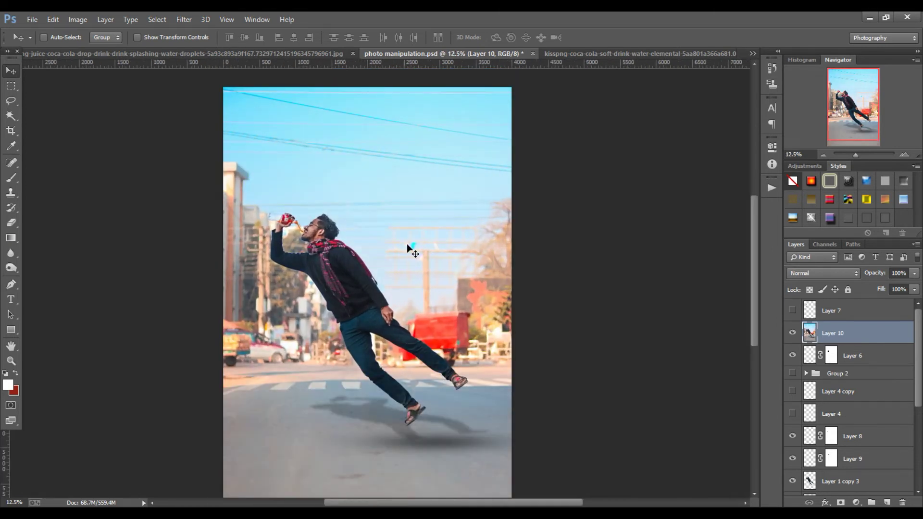
scroll(876, 429, down, 3)
click(827, 457)
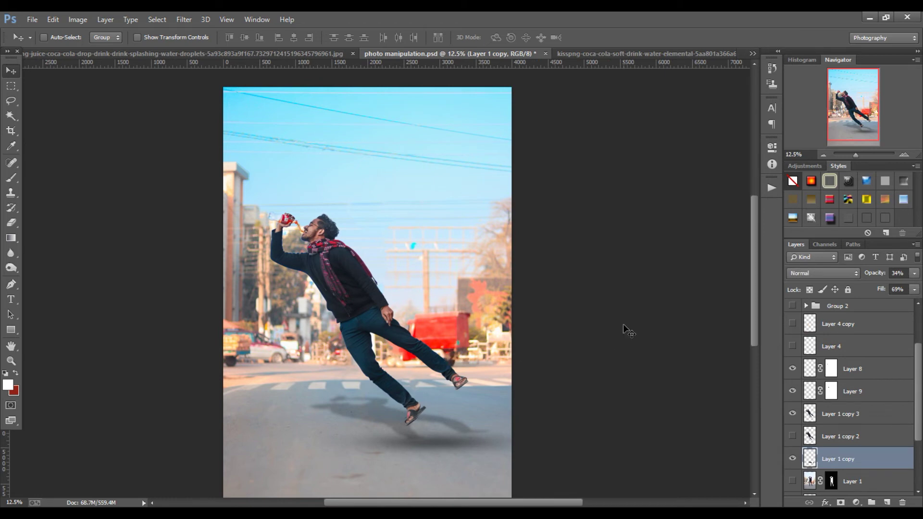
key(ctrl+t)
key(ctrl+plus)
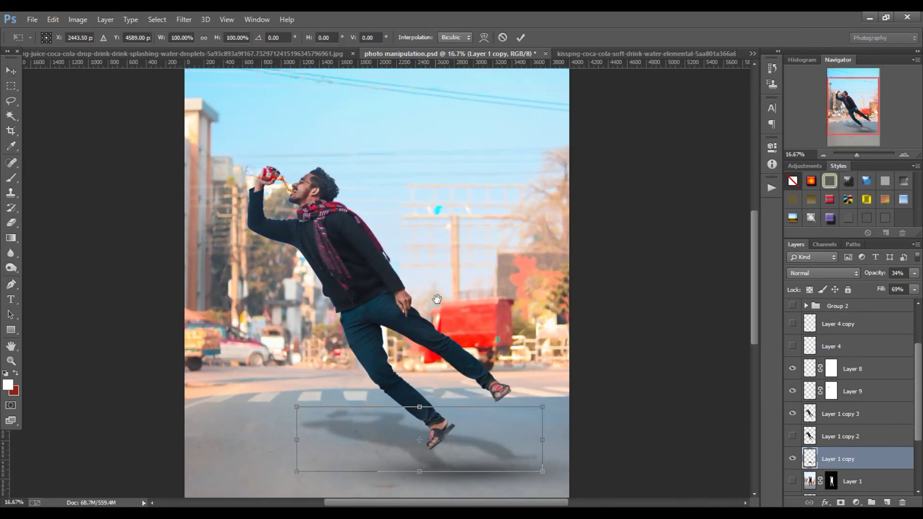
right_click(487, 384)
click(525, 377)
mouse_move(575, 328)
mouse_down()
mouse_move(355, 230)
mouse_move(250, 312)
mouse_up()
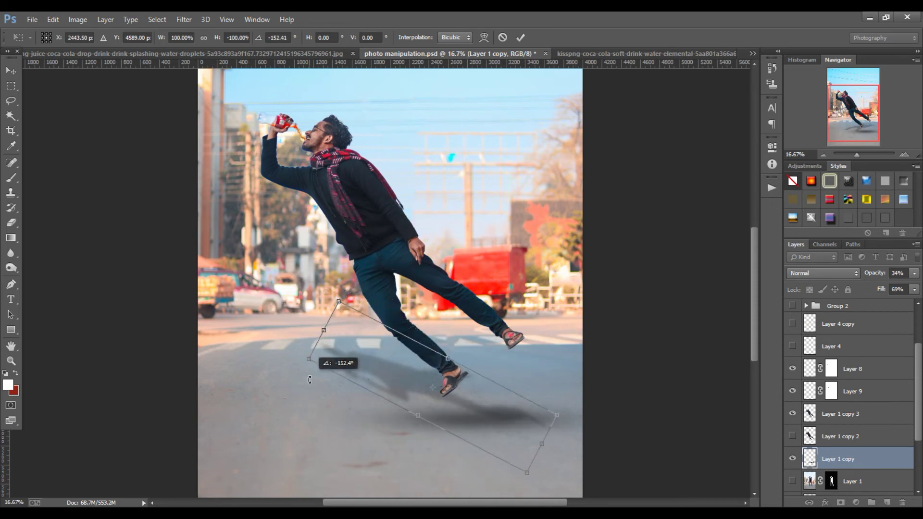
drag(299, 354, 297, 380)
key(Return)
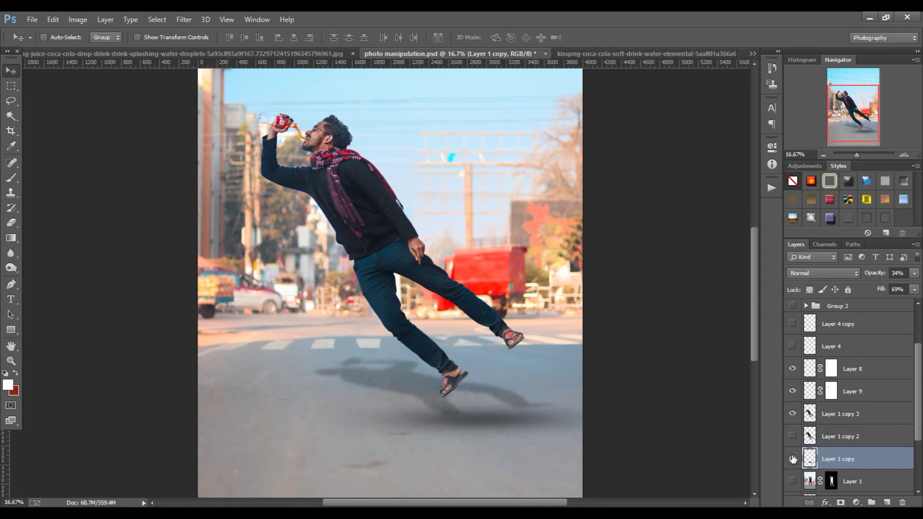
Hide that layer, duplicate Layer 1 copy 3 as Layer 1 copy 4, and load its outline.
click(793, 459)
drag(839, 413, 845, 460)
ctrl+click(810, 436)
Fill the man's outline selection with solid black.
click(5, 373)
click(17, 374)
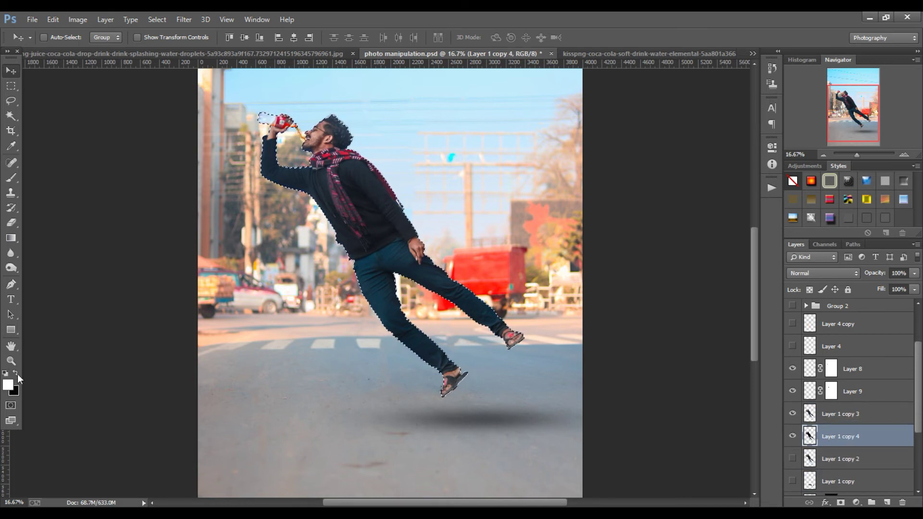
key(ctrl+d)
Skew and distort the black silhouette down and left so it lies across the road.
key(ctrl+t)
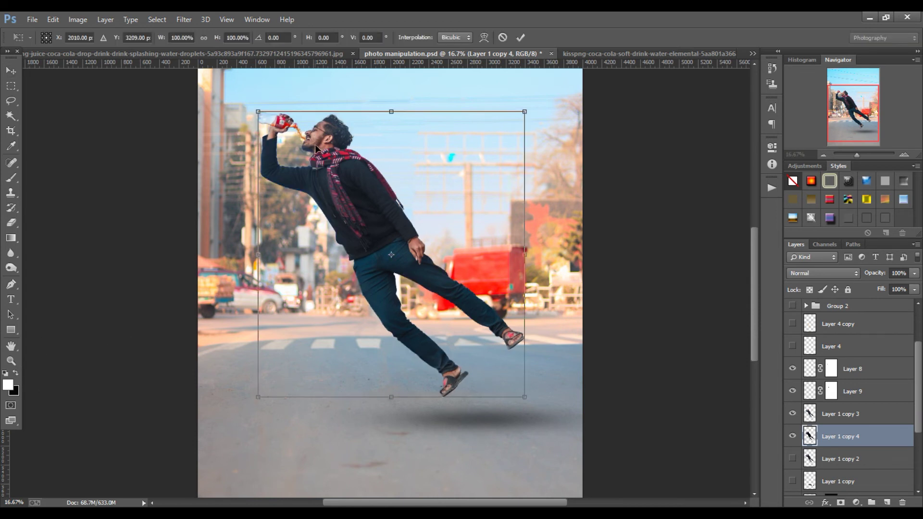
drag(259, 112, 234, 228)
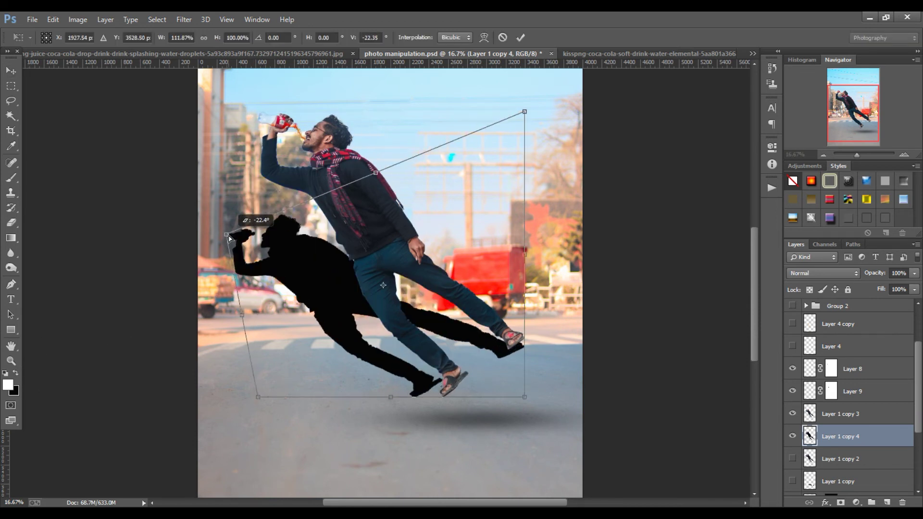
drag(336, 269, 326, 309)
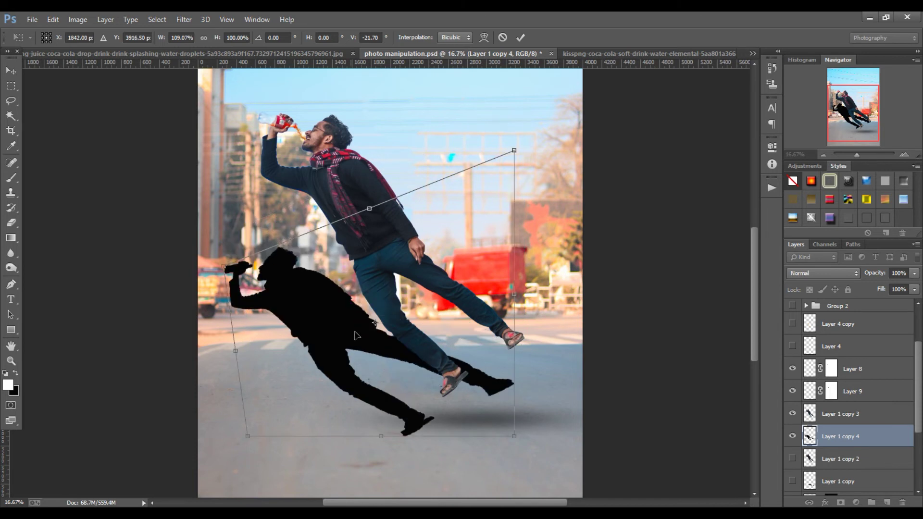
drag(417, 422, 407, 406)
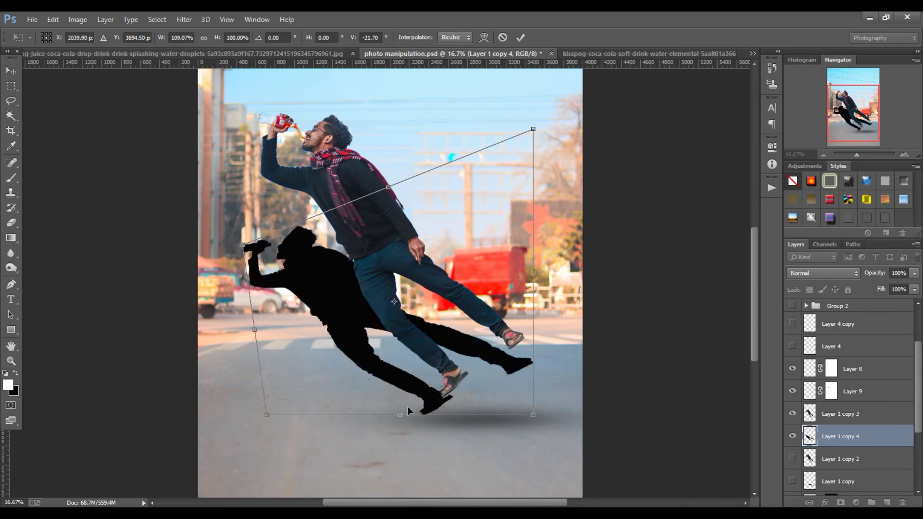
drag(243, 245, 228, 325)
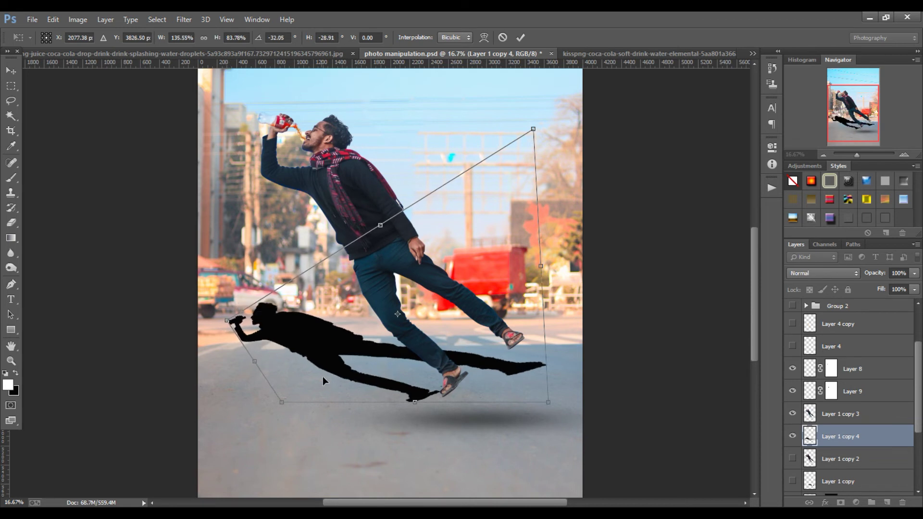
drag(336, 370, 327, 388)
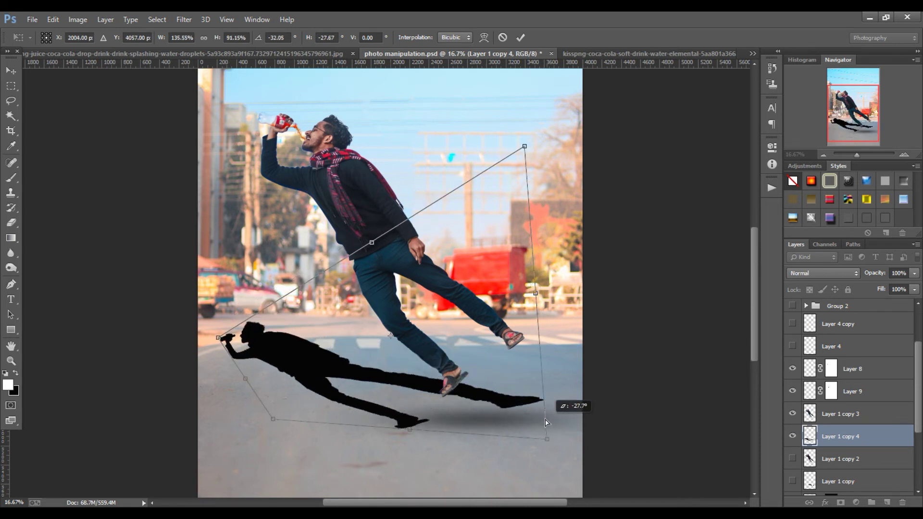
drag(539, 419, 542, 408)
Warp the silhouette to bend flat onto the road and commit the shape.
right_click(324, 305)
click(358, 400)
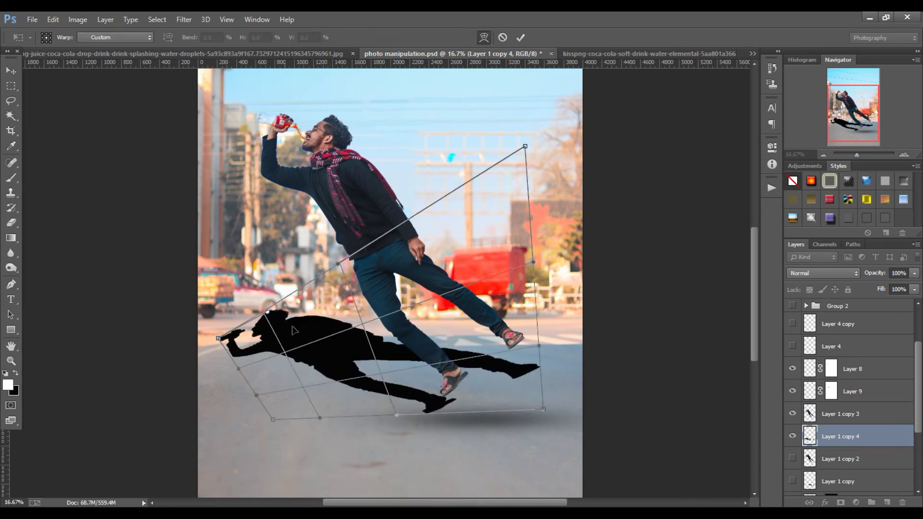
mouse_move(274, 358)
mouse_down()
mouse_move(294, 347)
mouse_move(295, 331)
mouse_move(339, 349)
mouse_up()
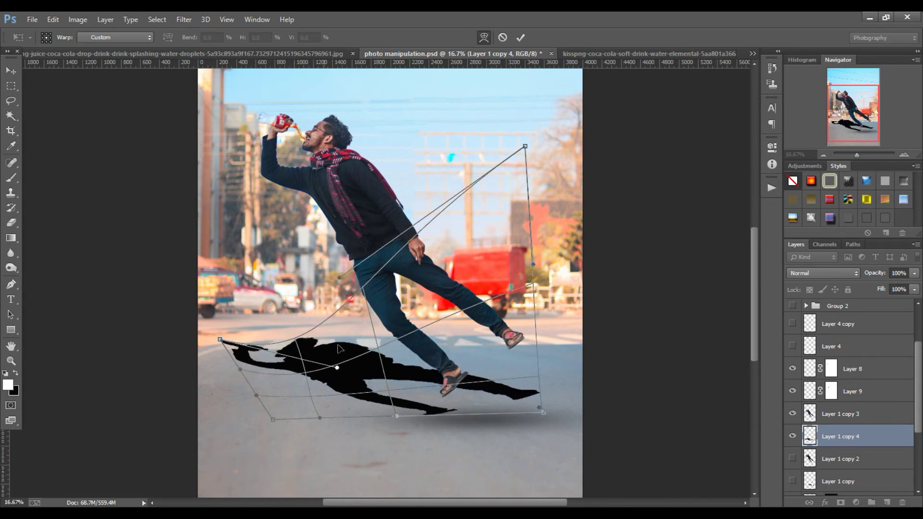
click(470, 371)
key(Return)
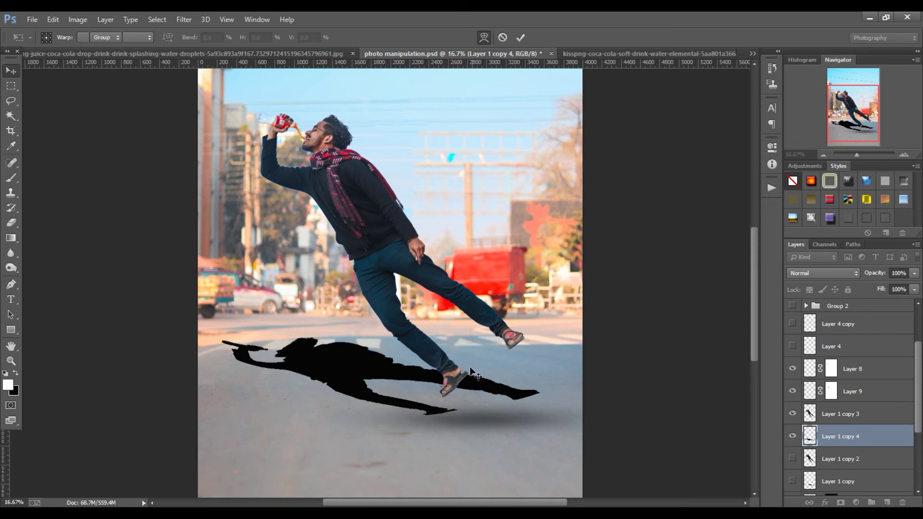
click(914, 273)
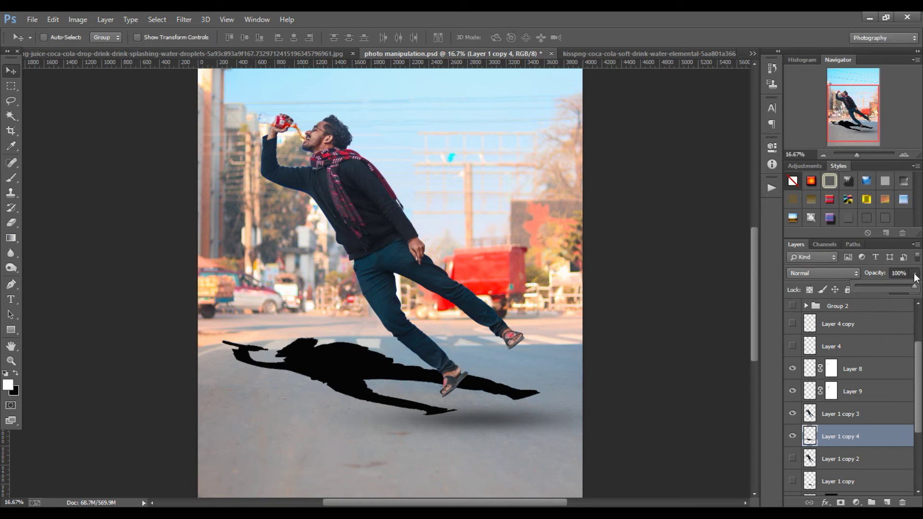
Lower the shadow layer to 26% opacity and soften it with a Gaussian blur.
click(875, 284)
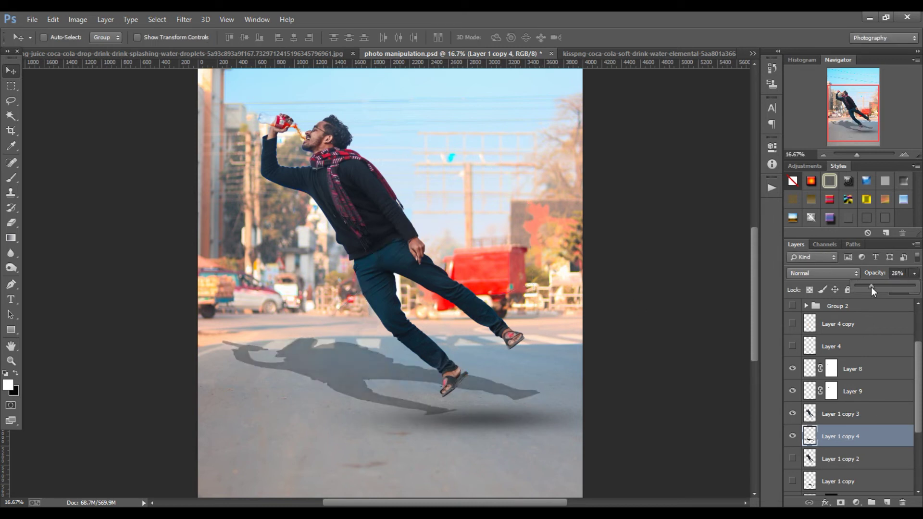
drag(871, 287, 868, 287)
click(184, 19)
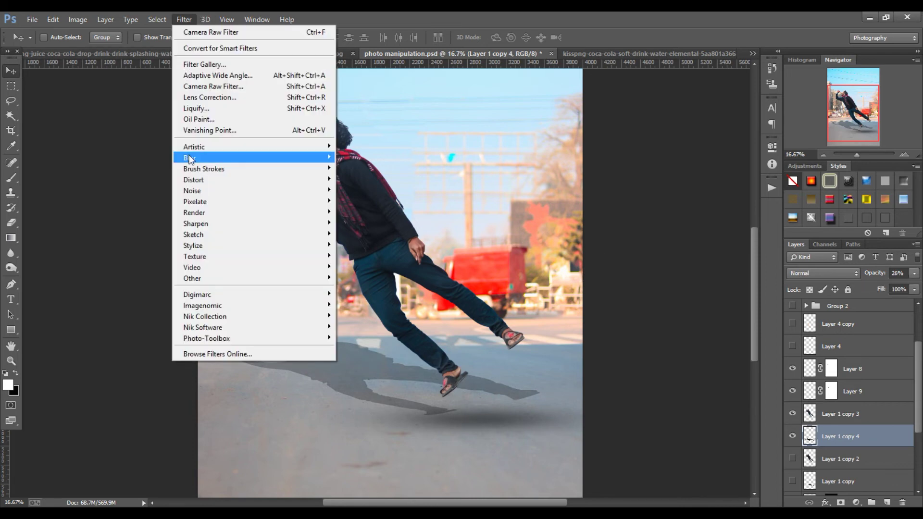
mouse_move(216, 157)
click(391, 239)
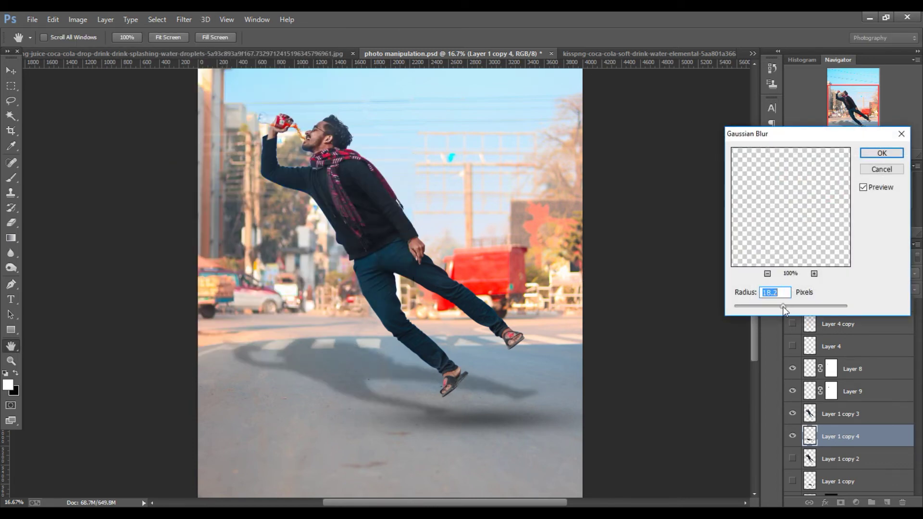
key(Return)
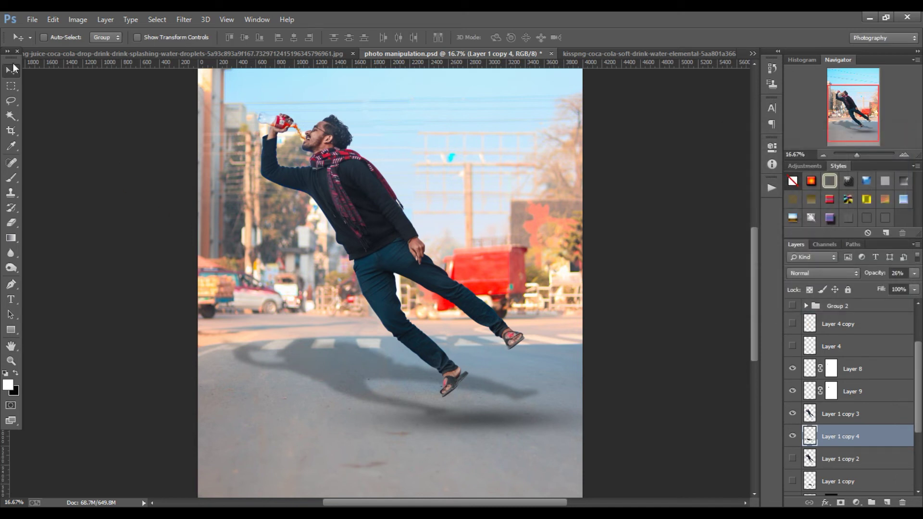
Warp the shadow's right side slightly downward and check it against the whole image.
key(ctrl+t)
right_click(523, 399)
key(Escape)
key(Return)
key(ctrl+t)
right_click(504, 388)
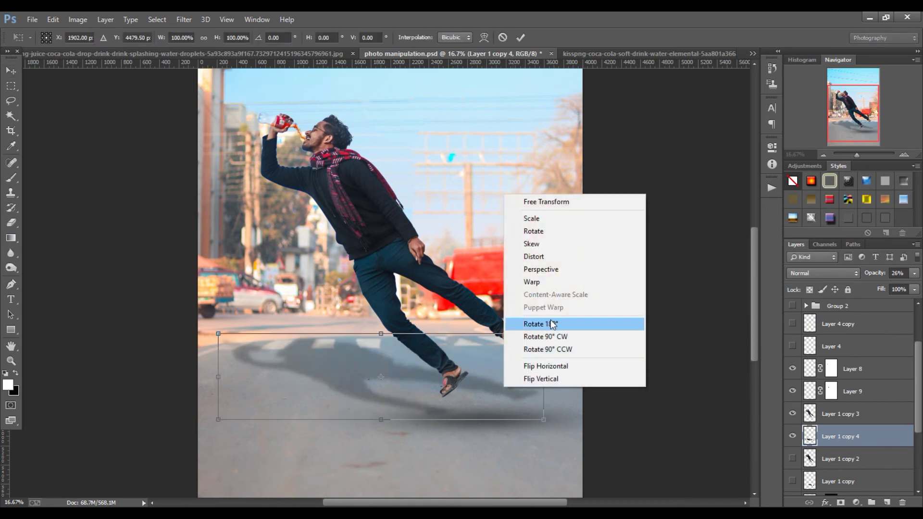
click(531, 281)
drag(547, 405, 544, 427)
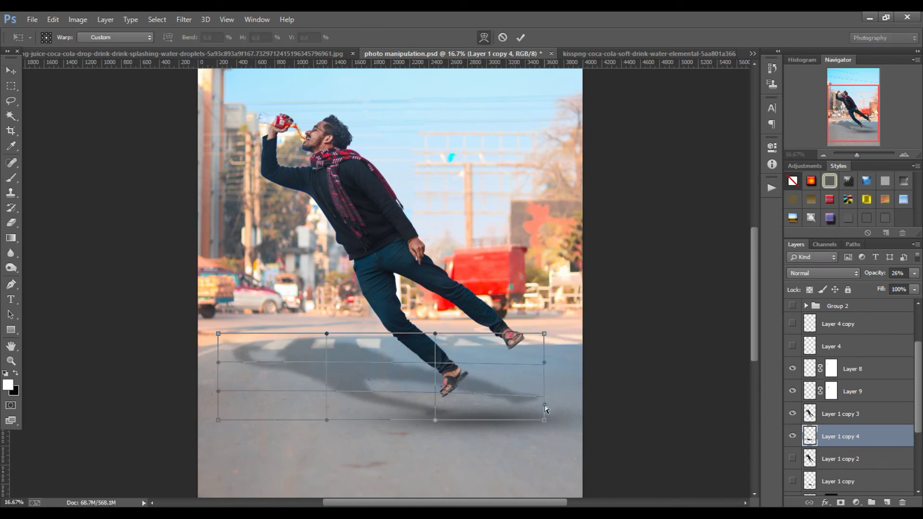
key(Return)
alt+click(400, 306)
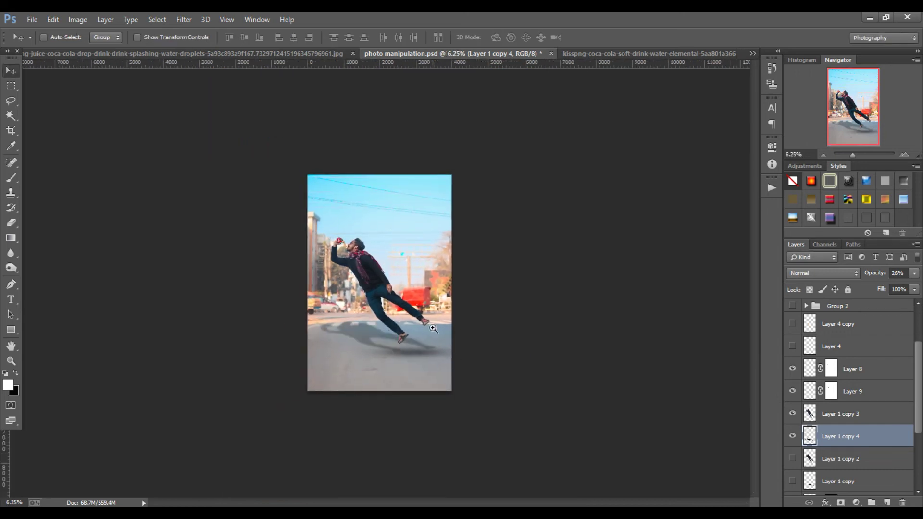
click(400, 307)
scroll(826, 447, down, 2)
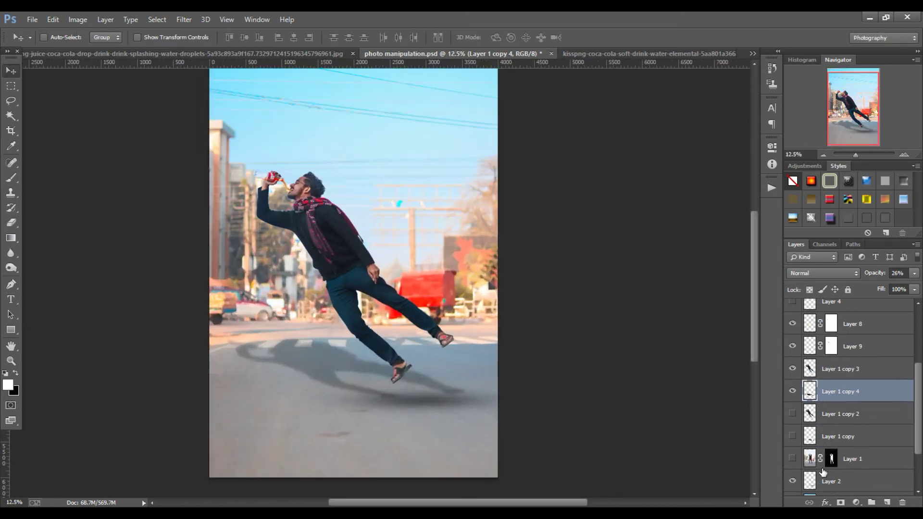
Move the soft ground shadow (Layer 2) under the feet, then stretch it wider and tilt it slightly.
click(837, 481)
drag(391, 408, 428, 405)
key(ctrl+t)
drag(264, 394, 160, 394)
drag(578, 395, 673, 394)
drag(607, 336, 596, 323)
drag(389, 397, 372, 414)
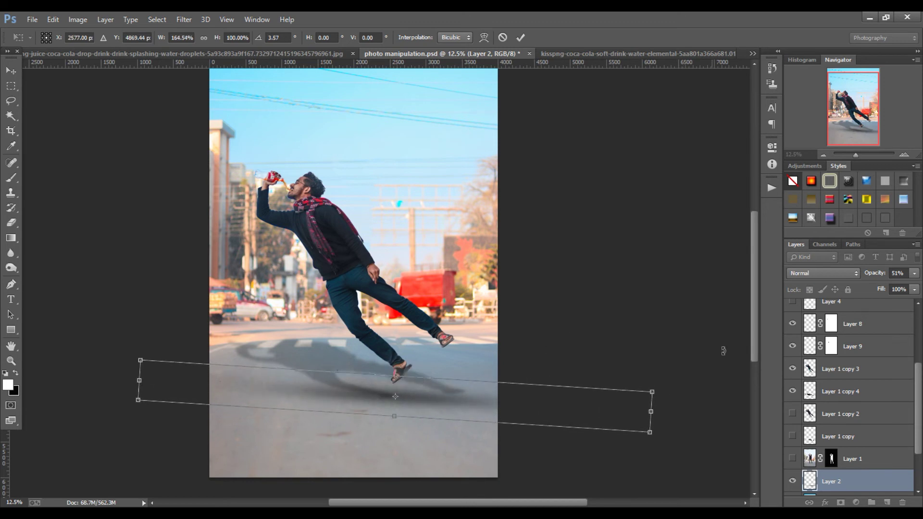
key(Return)
Save the composition.
scroll(429, 308, down, 1)
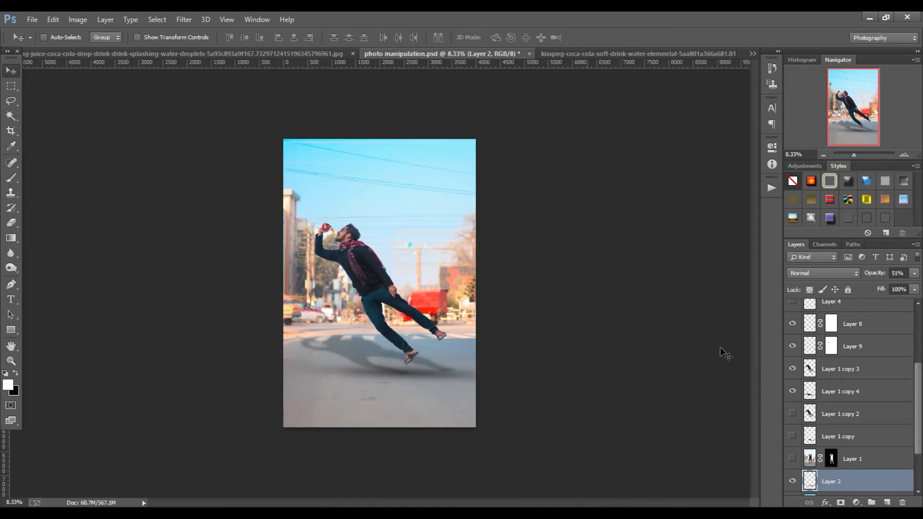
scroll(379, 322, up, 1)
scroll(361, 405, right, 2)
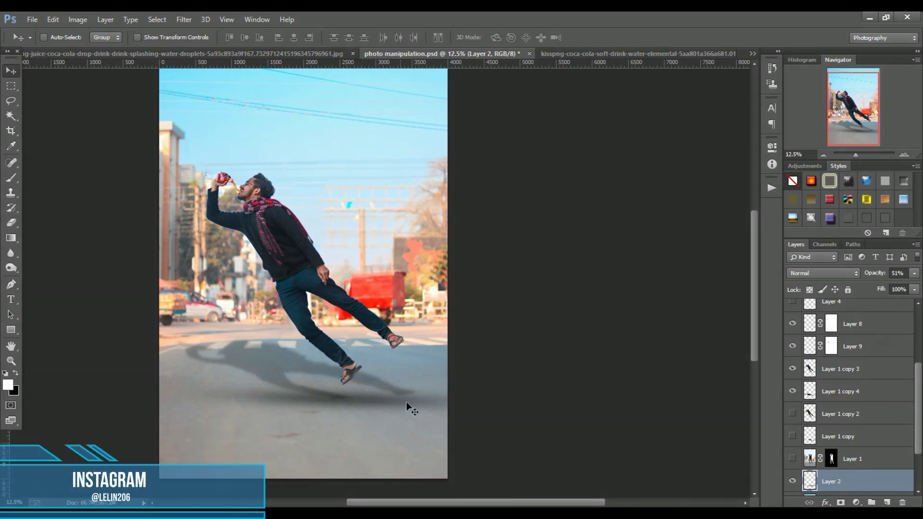
scroll(398, 417, down, 1)
key(ctrl+s)
Hide Layer 10 and stamp all visible layers into a new merged layer.
scroll(846, 361, up, 5)
click(792, 332)
click(793, 333)
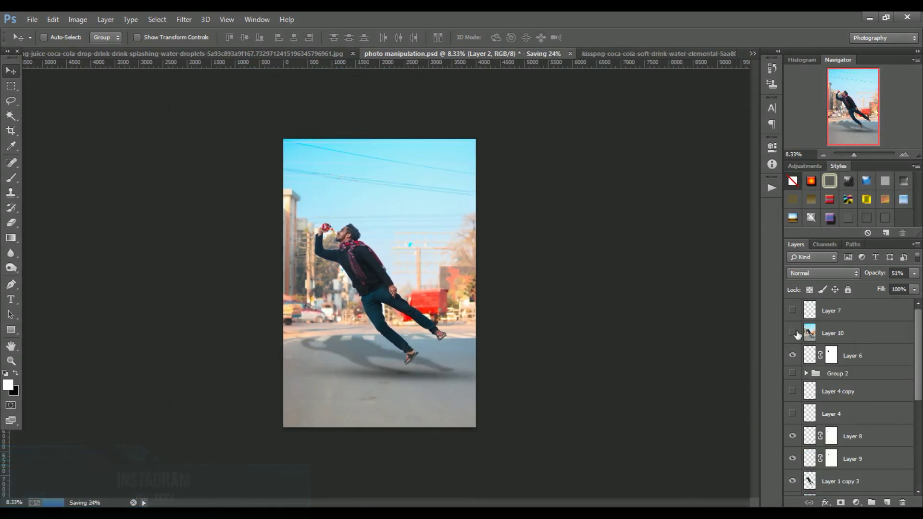
key(ctrl+alt+shift+e)
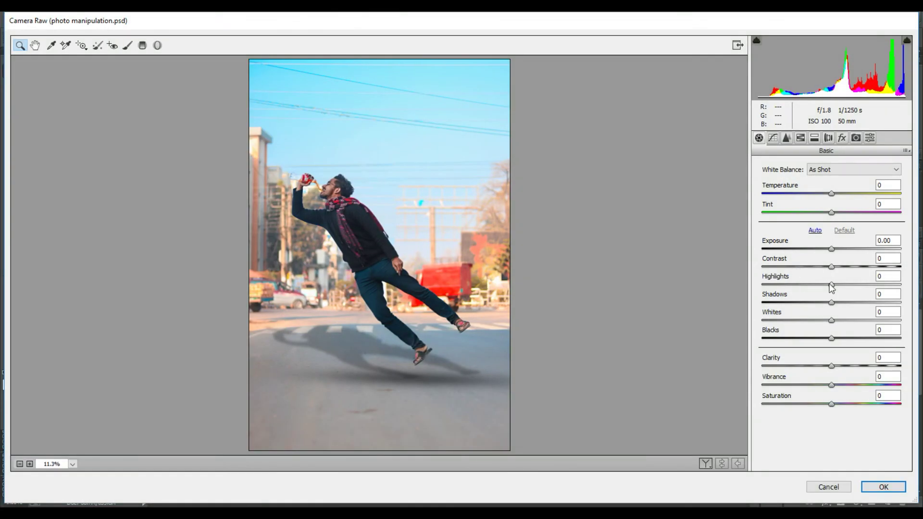
In Camera Raw Basic, set Highlights -86, Shadows +70, Contrast +3, Blacks -19 and Clarity +24.
drag(831, 287, 766, 284)
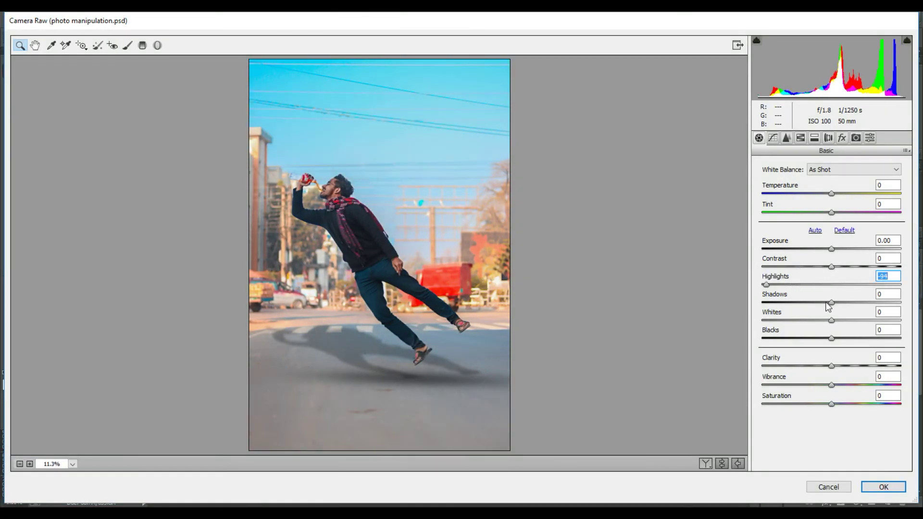
drag(827, 303, 879, 303)
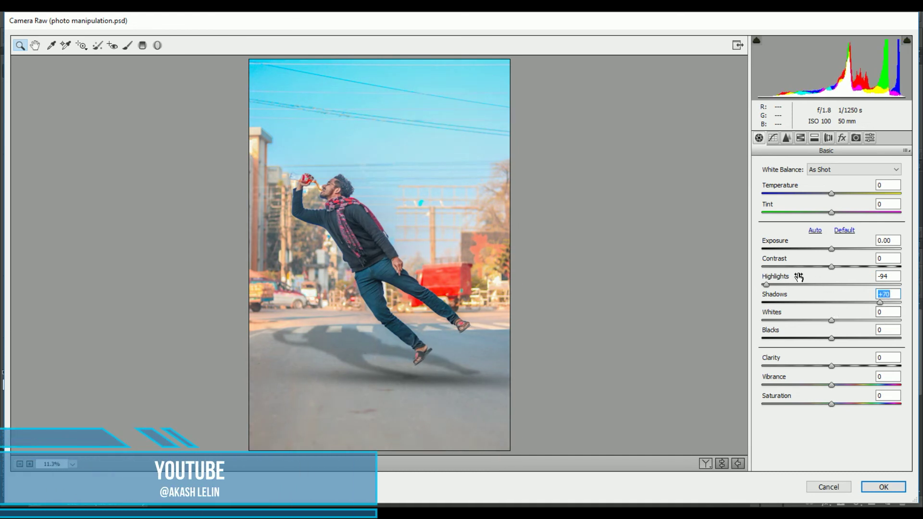
drag(770, 286, 776, 285)
drag(831, 267, 833, 267)
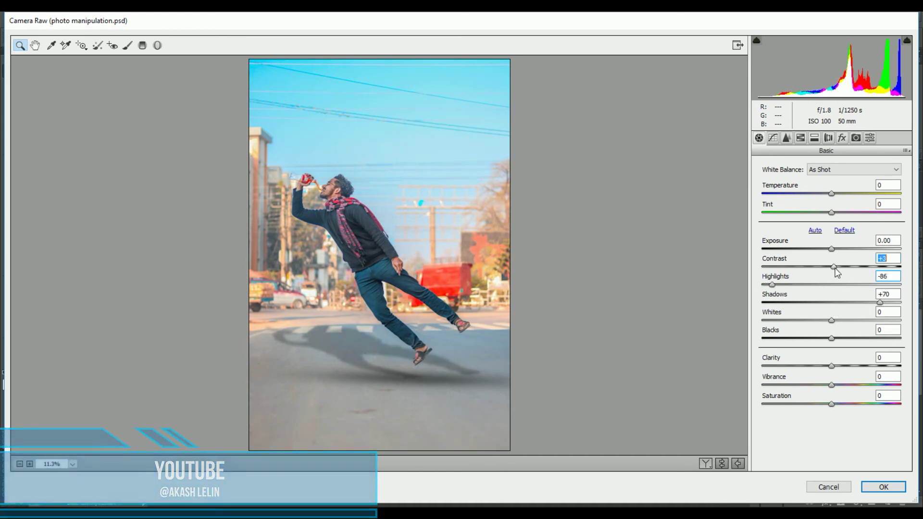
mouse_move(831, 338)
mouse_down()
mouse_move(844, 338)
mouse_move(818, 338)
mouse_up()
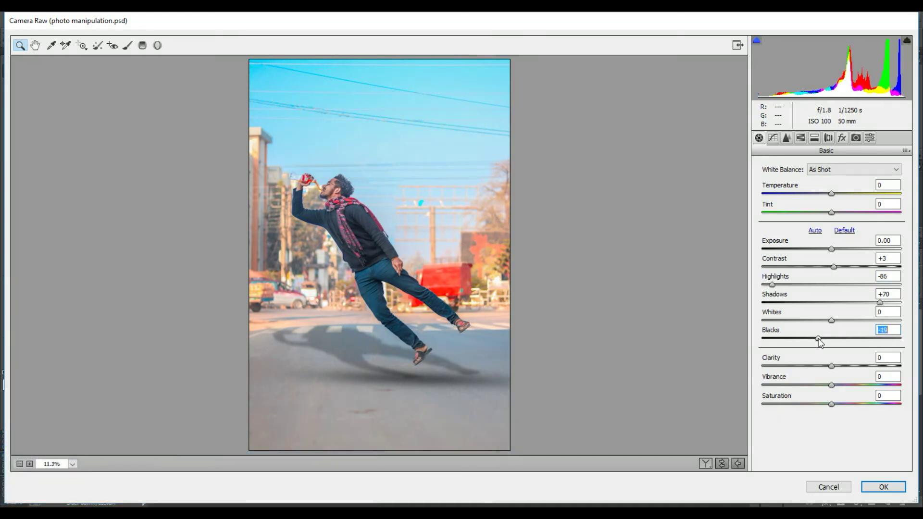
click(848, 366)
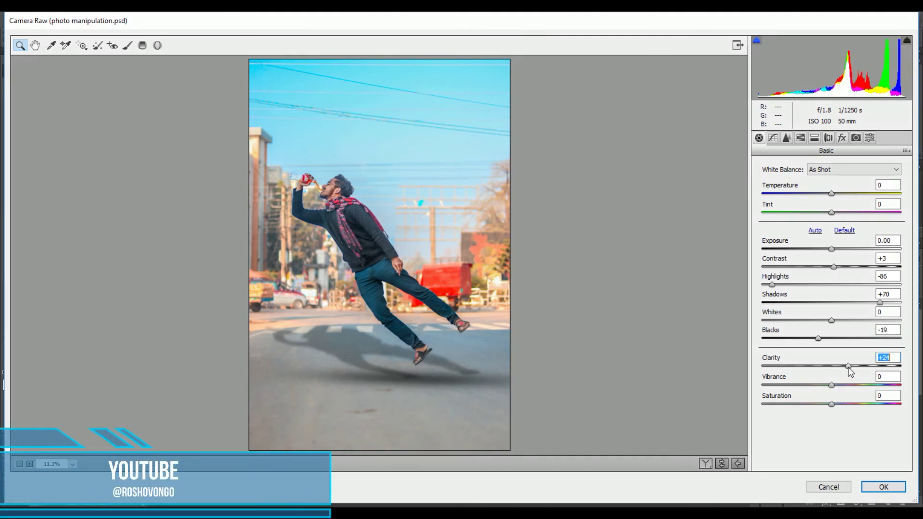
Add a large radial filter around the man with Exposure -0.40 and Temperature +16.
click(157, 45)
drag(329, 46, 581, 447)
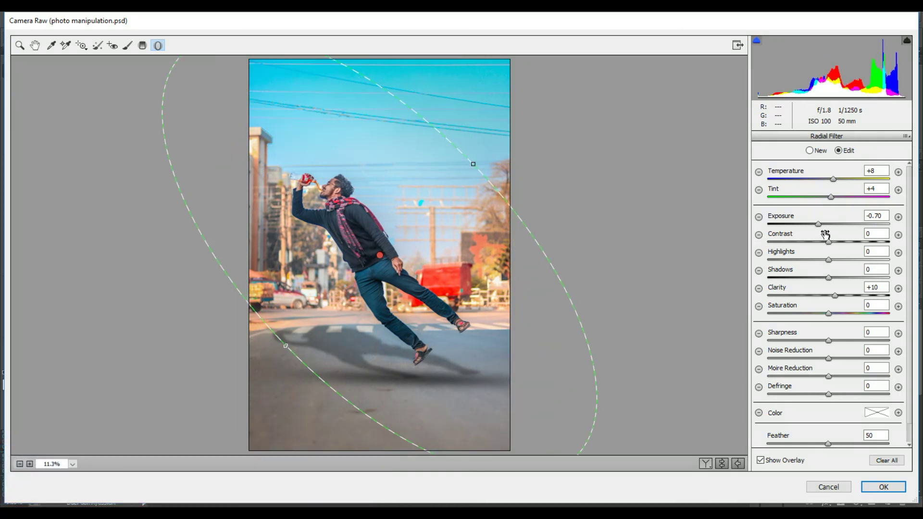
drag(826, 225, 824, 225)
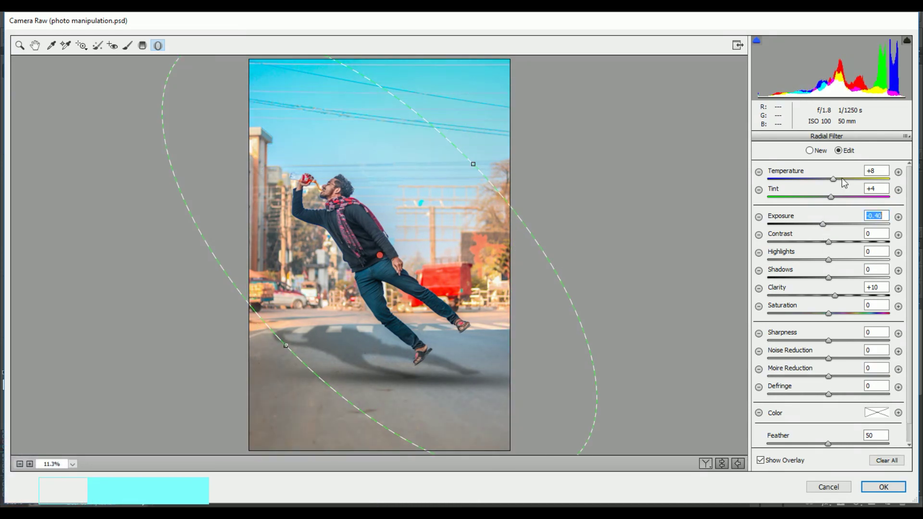
drag(834, 179, 839, 179)
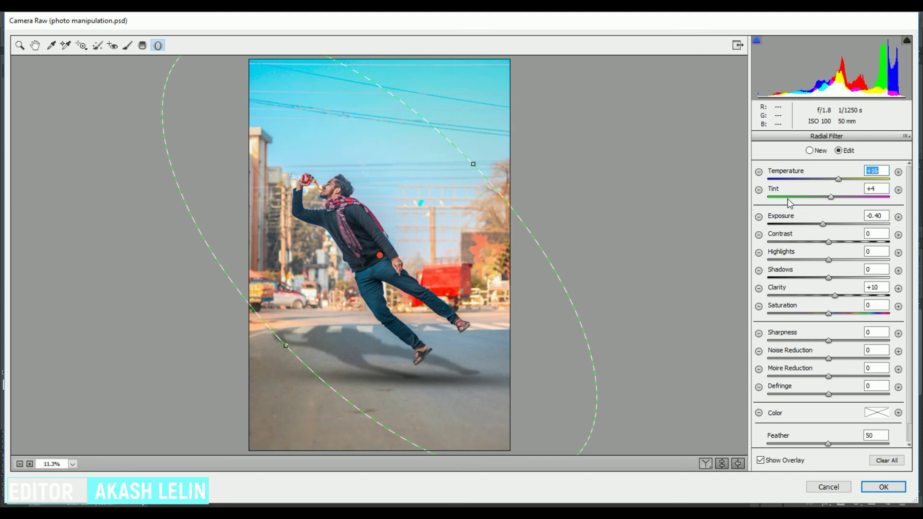
key(z)
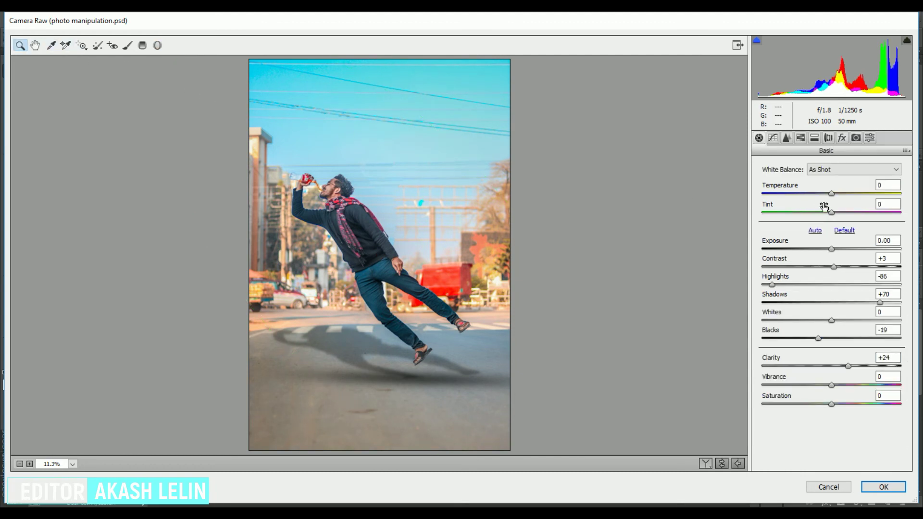
Warm the white balance to Temperature +6 and zoom in to inspect the man and soda bottle.
drag(832, 195, 836, 194)
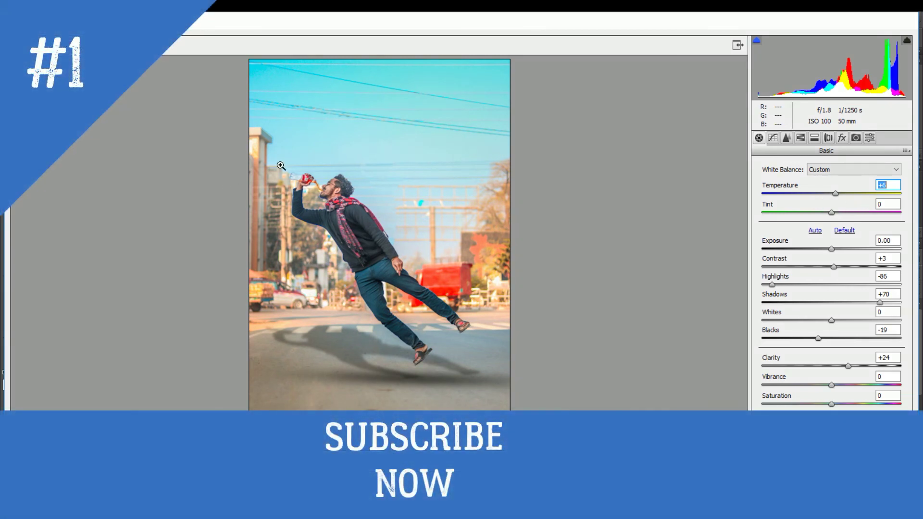
click(307, 161)
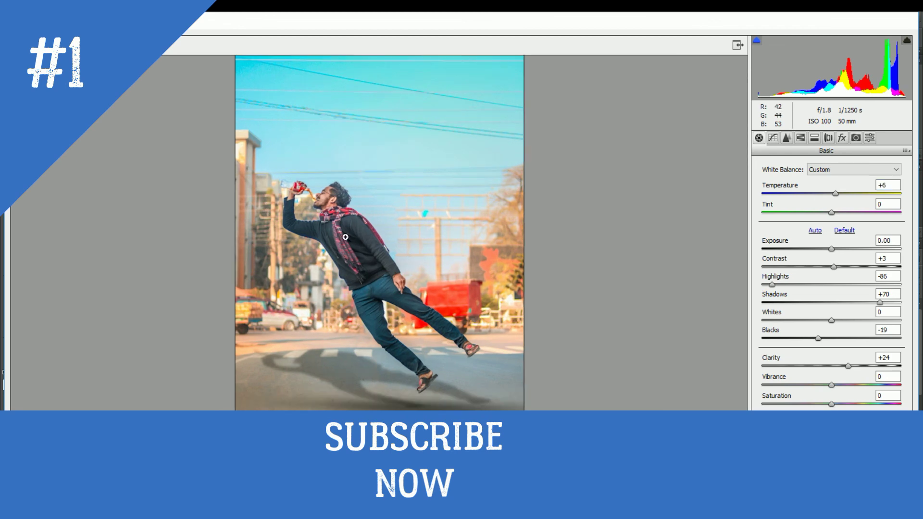
click(217, 148)
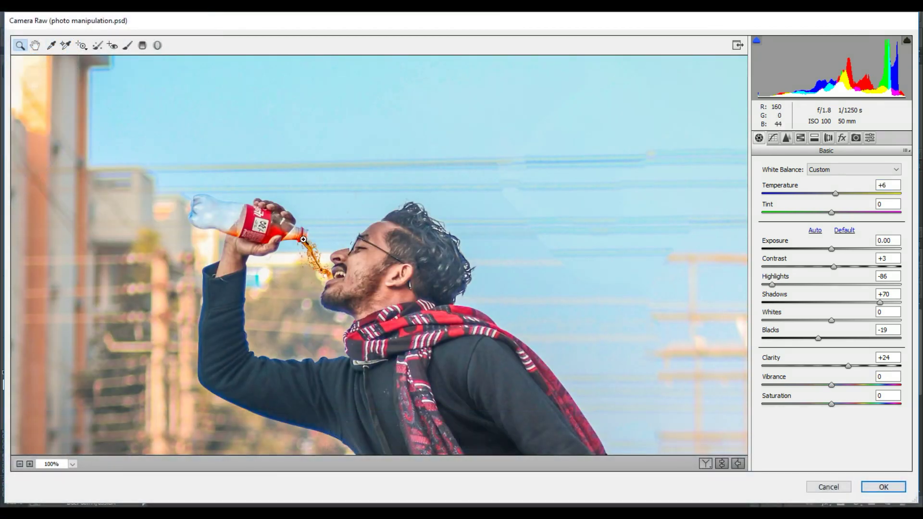
click(307, 247)
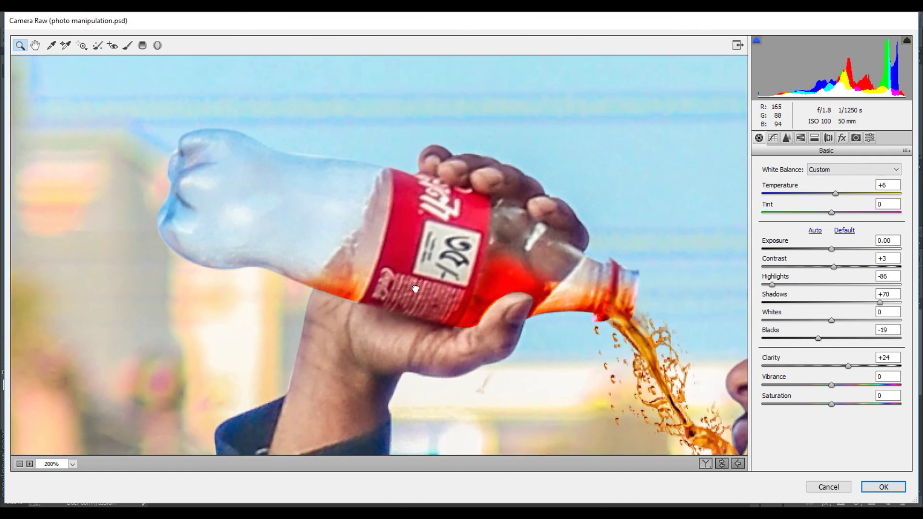
alt+click(497, 308)
alt+click(497, 308)
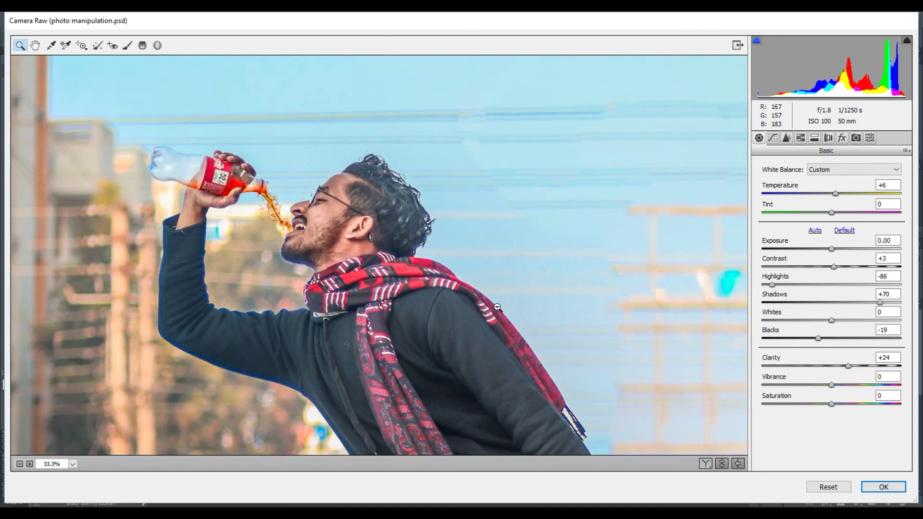
alt+click(498, 307)
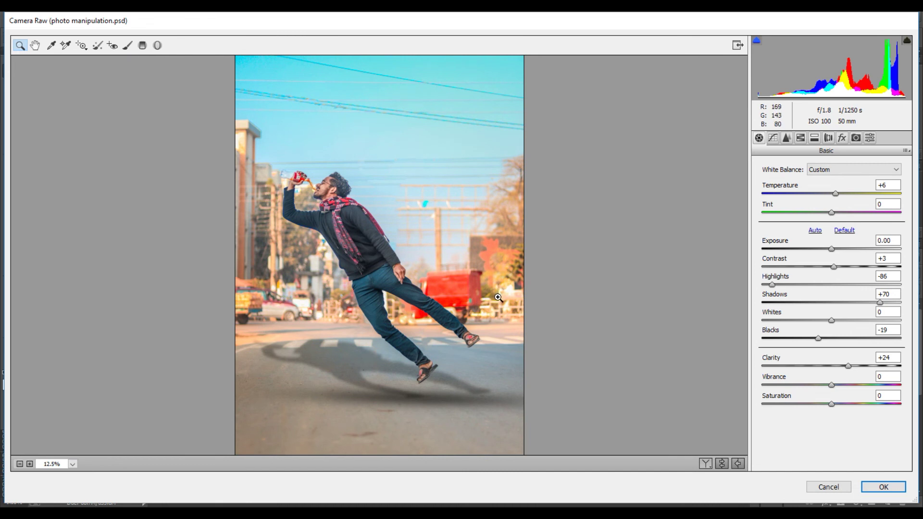
Raise the Oranges luminance to +17 and apply the Camera Raw grade.
click(800, 138)
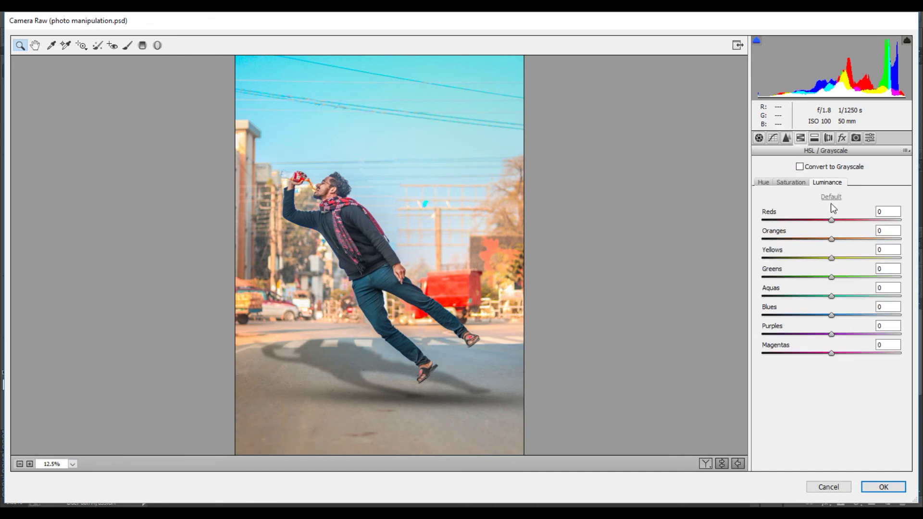
click(851, 239)
click(842, 239)
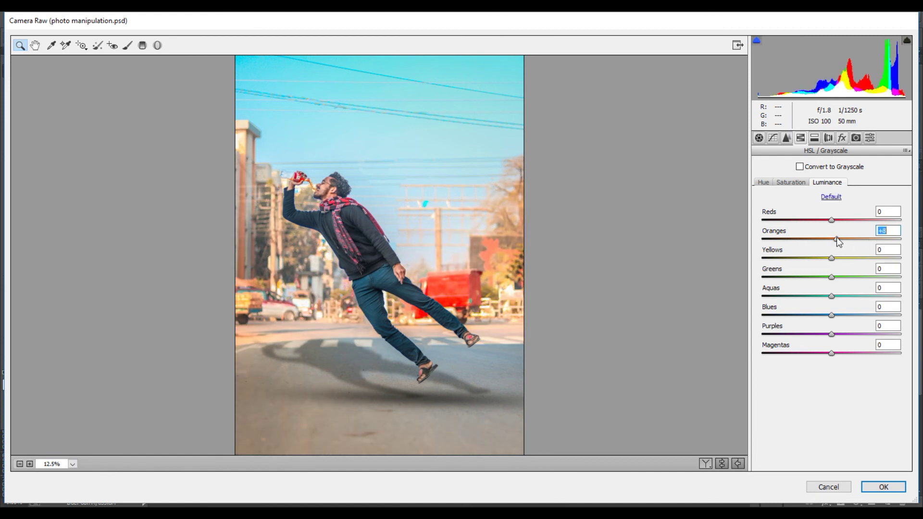
click(873, 489)
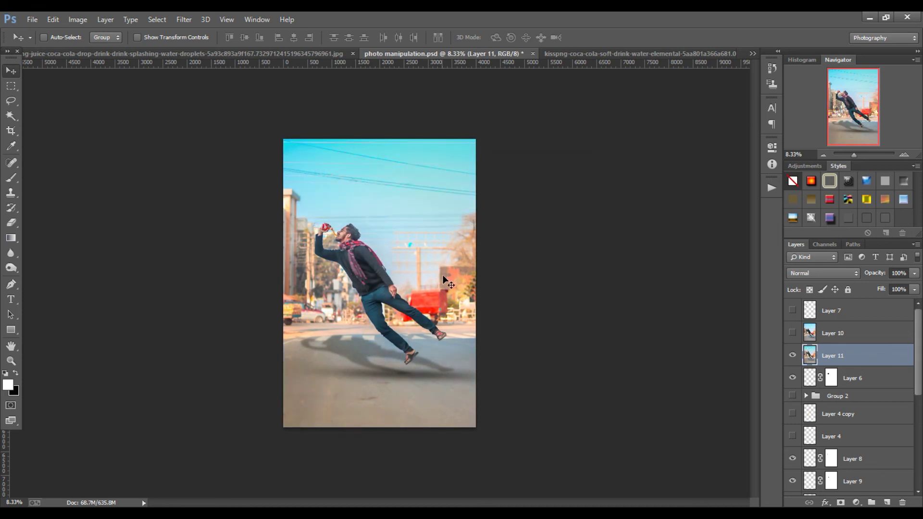
Add a Color Lookup layer using Kodak 5218 Kodak 2395 with its fill set to 27%.
scroll(349, 215, up, 1)
drag(350, 215, 390, 225)
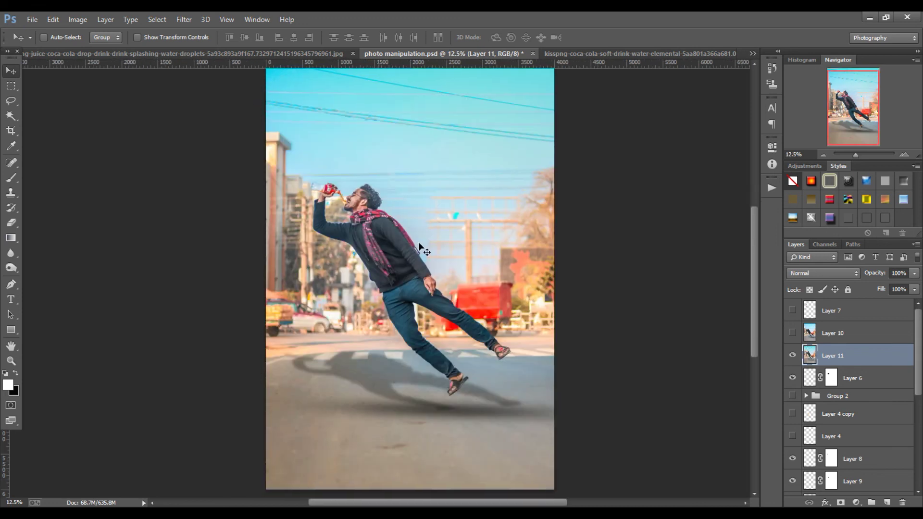
click(856, 500)
click(851, 422)
click(670, 175)
click(673, 220)
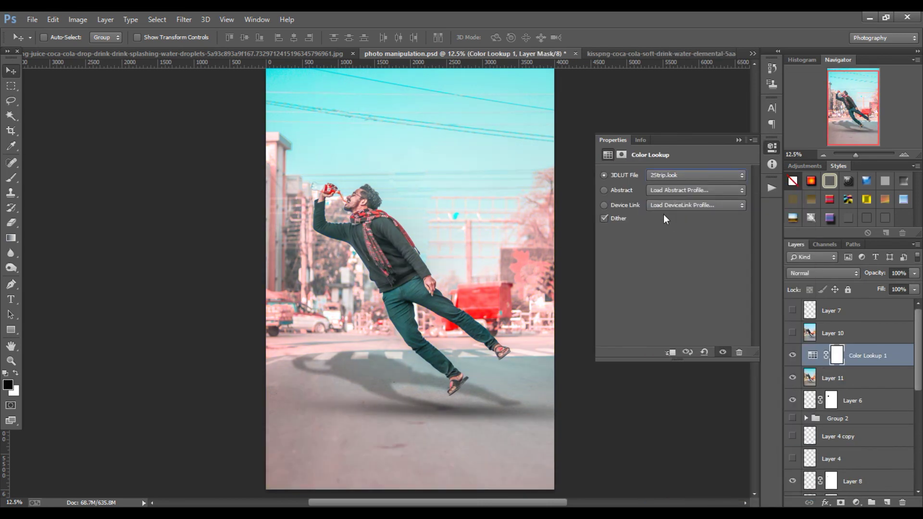
key(Down)
key(Down)
click(692, 176)
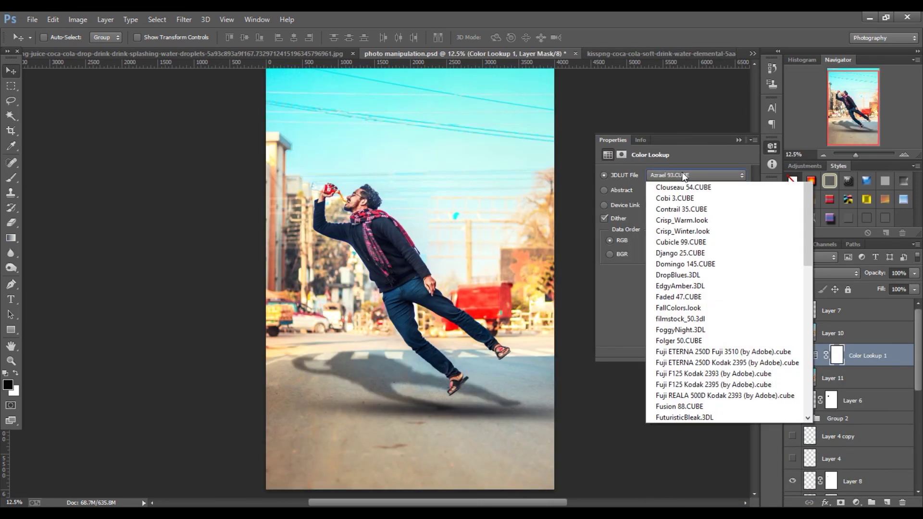
click(702, 385)
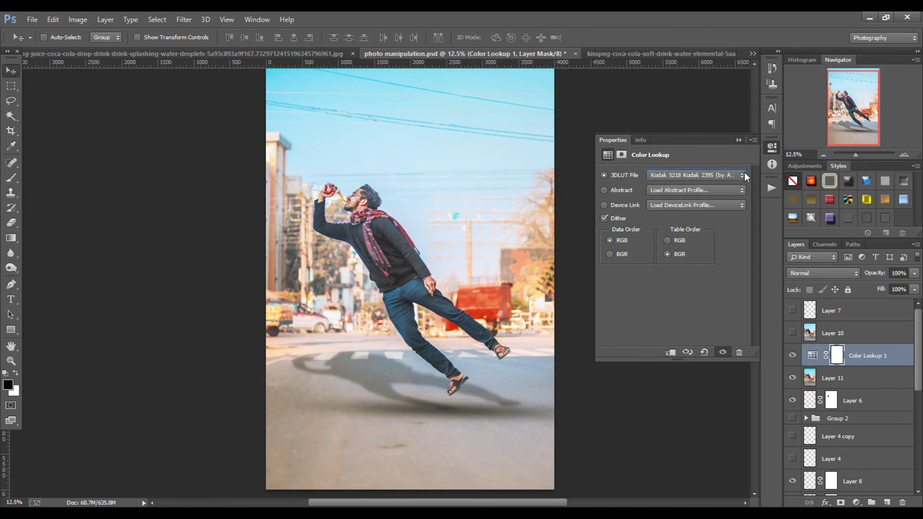
click(738, 140)
drag(914, 289, 872, 304)
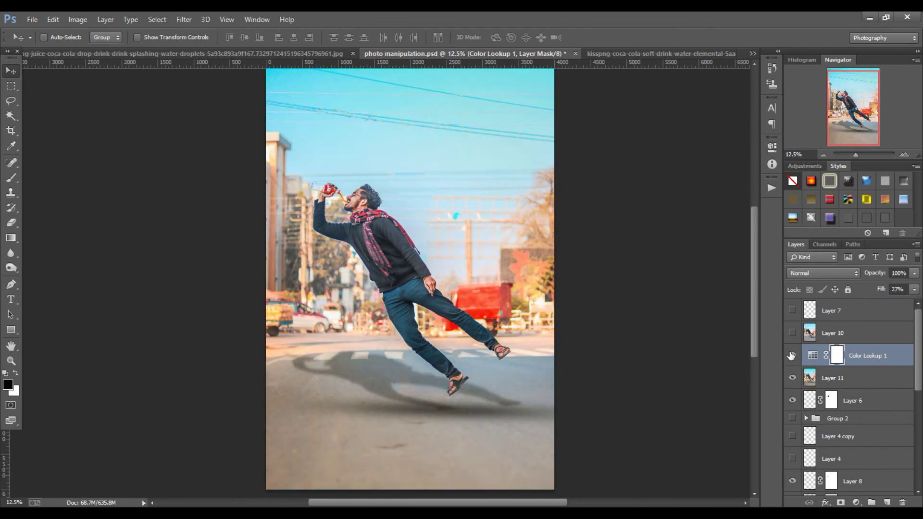
Select the merged Layer 11 and duplicate it twice.
click(833, 379)
key(ctrl+j)
key(ctrl+j)
click(838, 396)
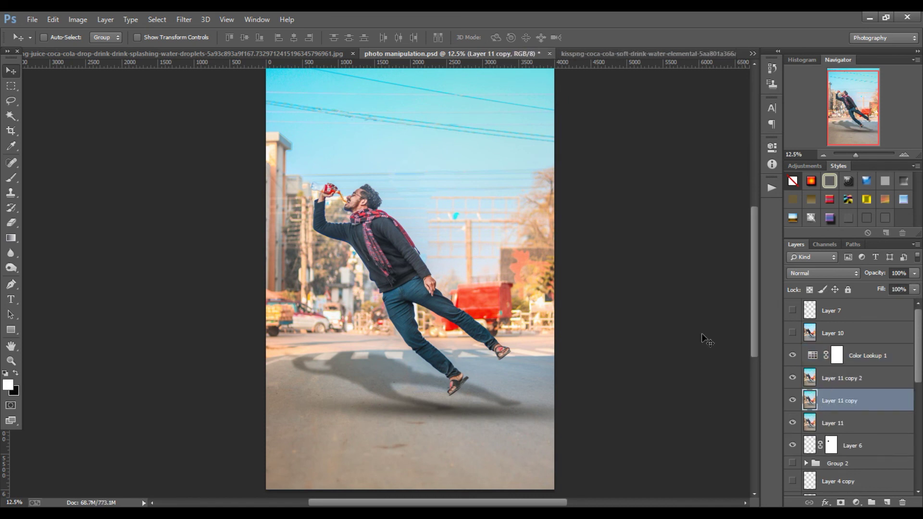
Run the SkinFiner filter from the Filter menu on Layer 11 copy.
click(184, 19)
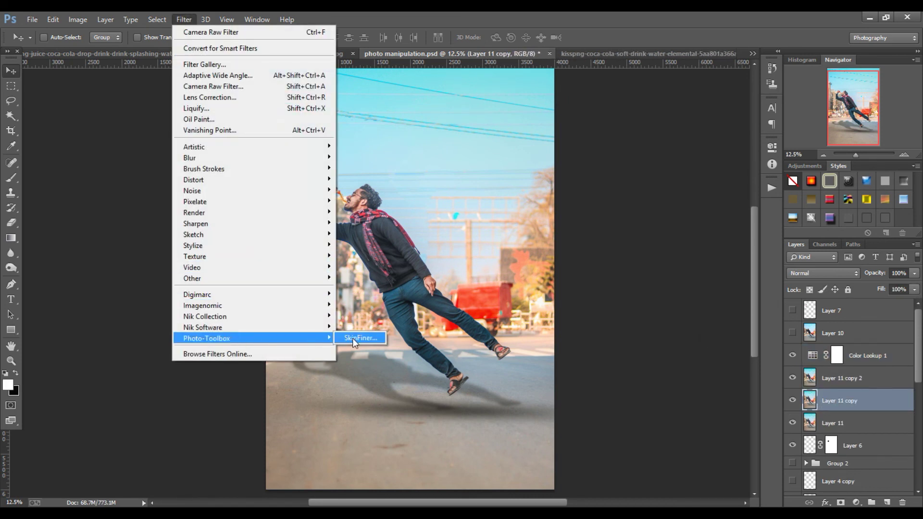
mouse_move(207, 339)
click(369, 341)
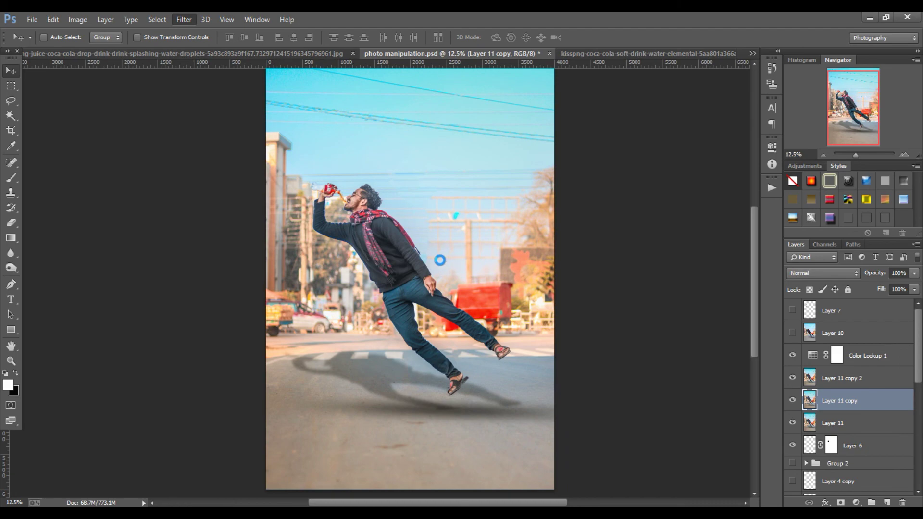